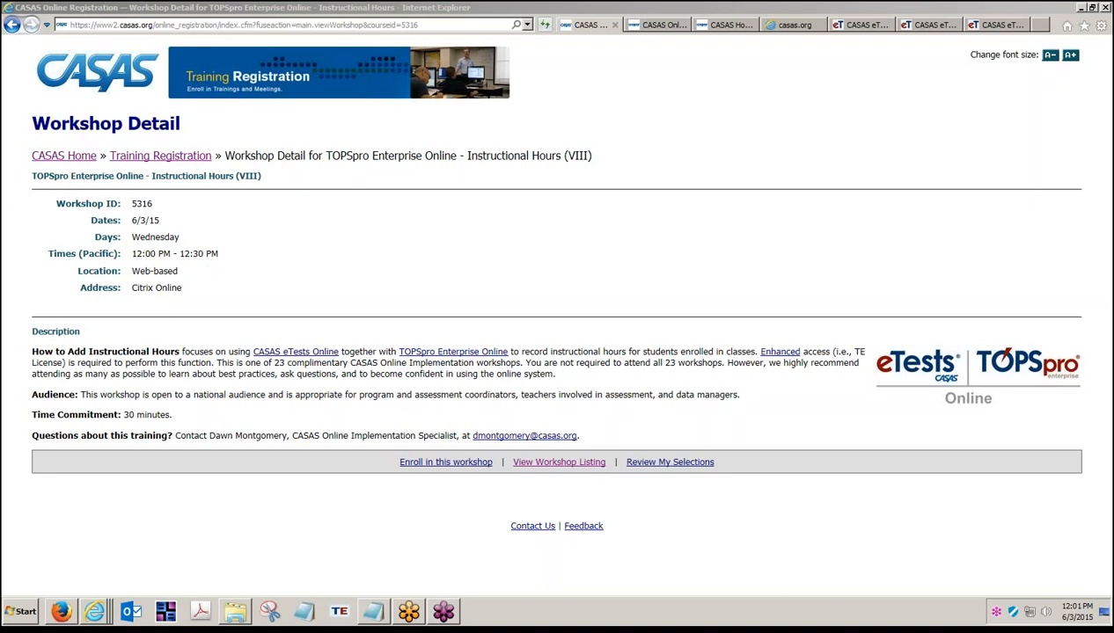
- Switch to the CASAS eTests Workshop Listing tab, then move on to the CASAS homepage tab
click(652, 29)
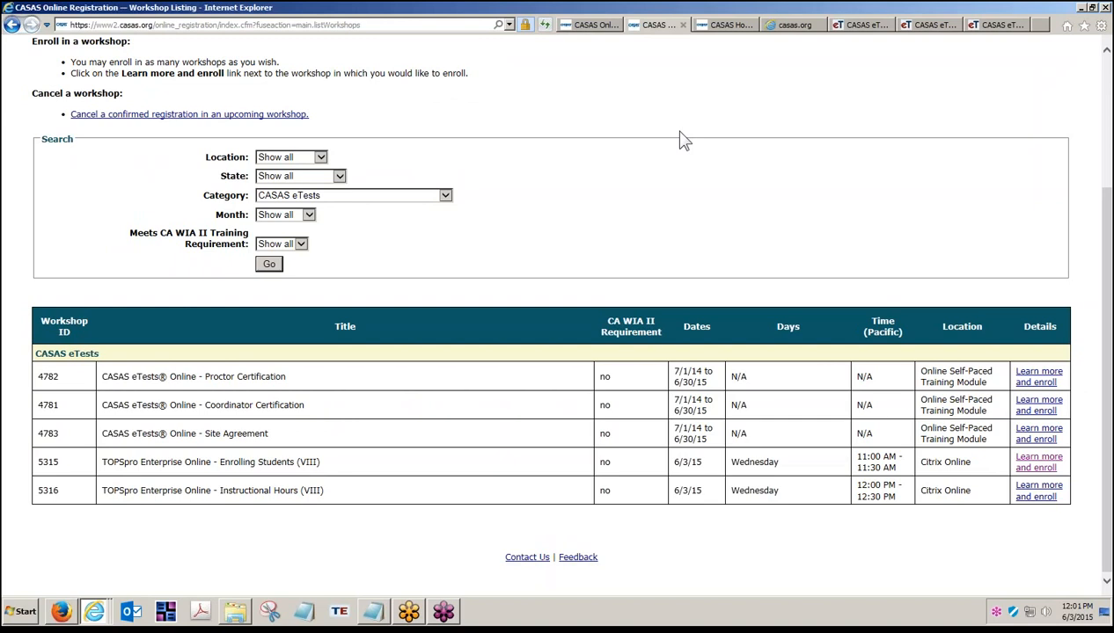
click(725, 28)
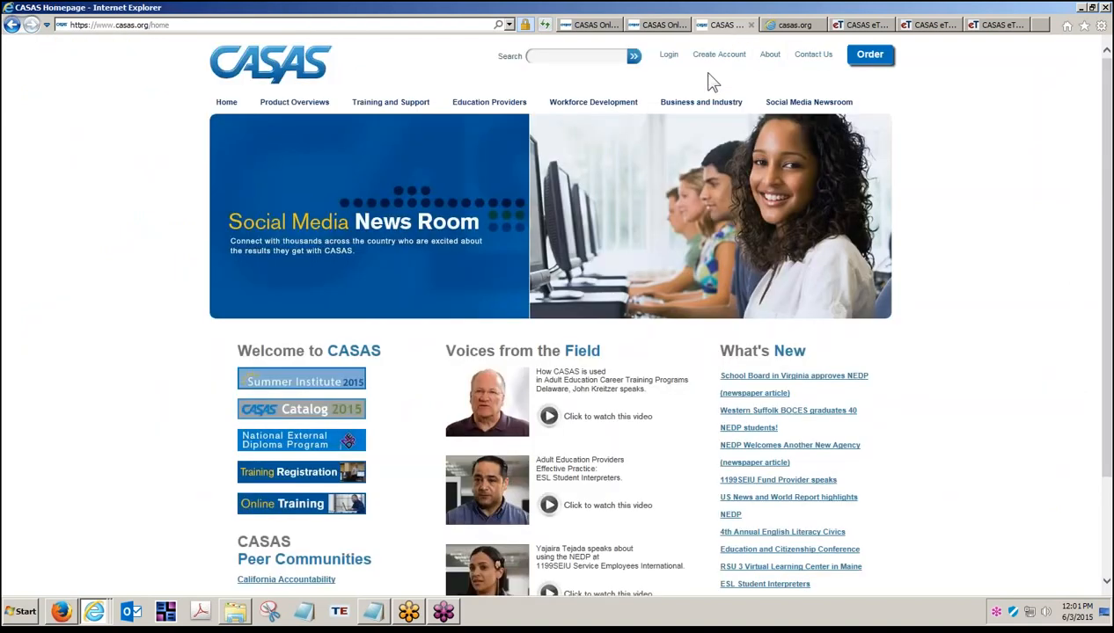
- Download the 'Adding Instructional Hours per Class' PDF from TE Help's Class, Student, Personnel Information page
click(409, 104)
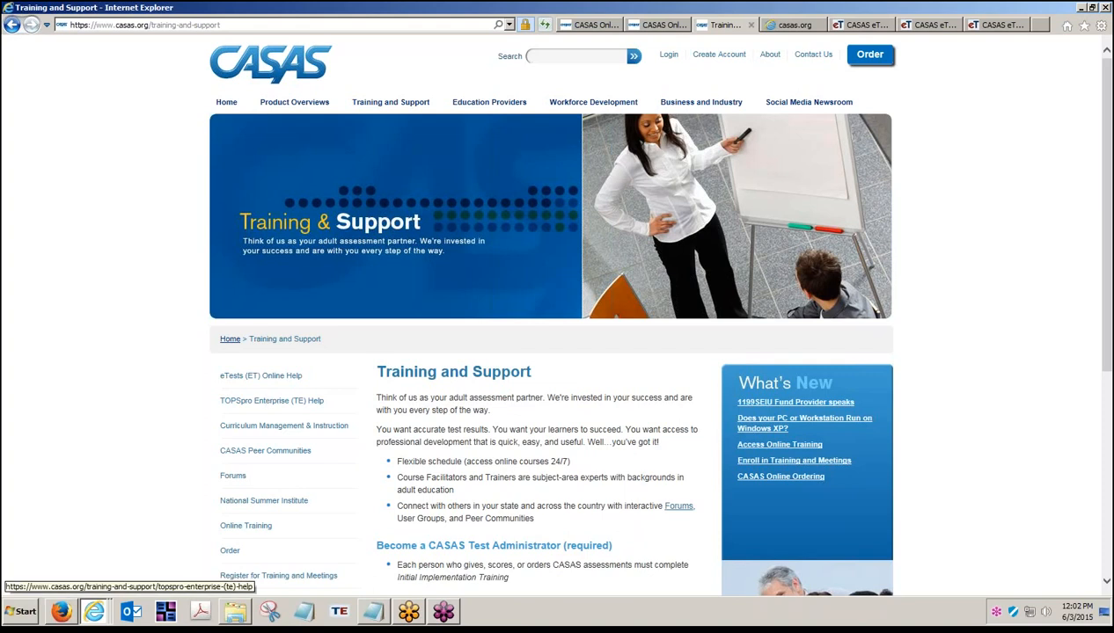
click(255, 403)
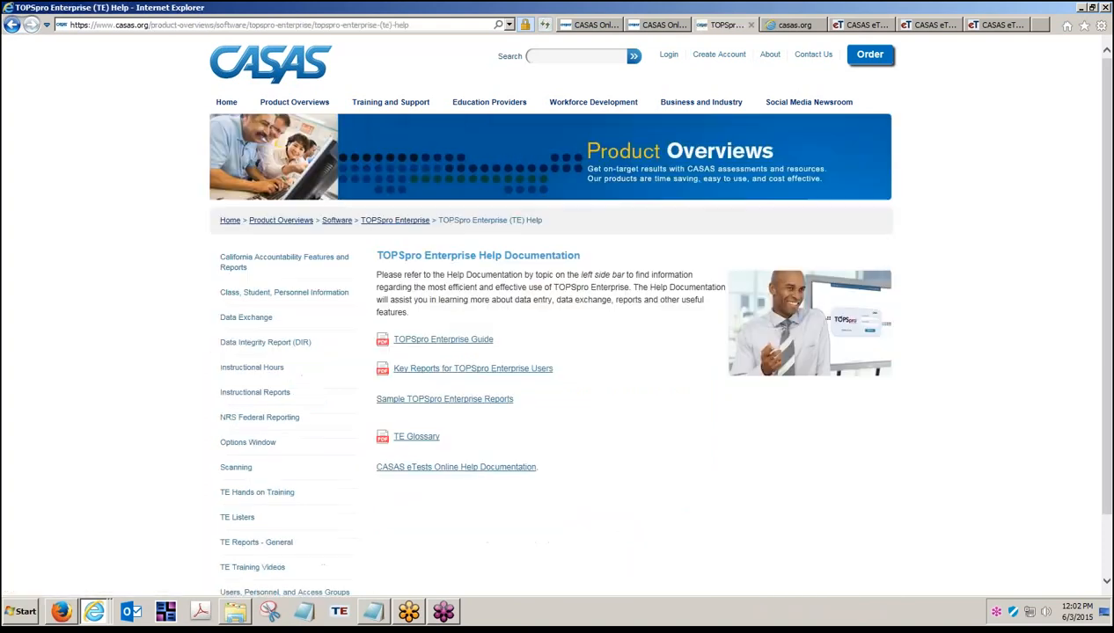
click(260, 299)
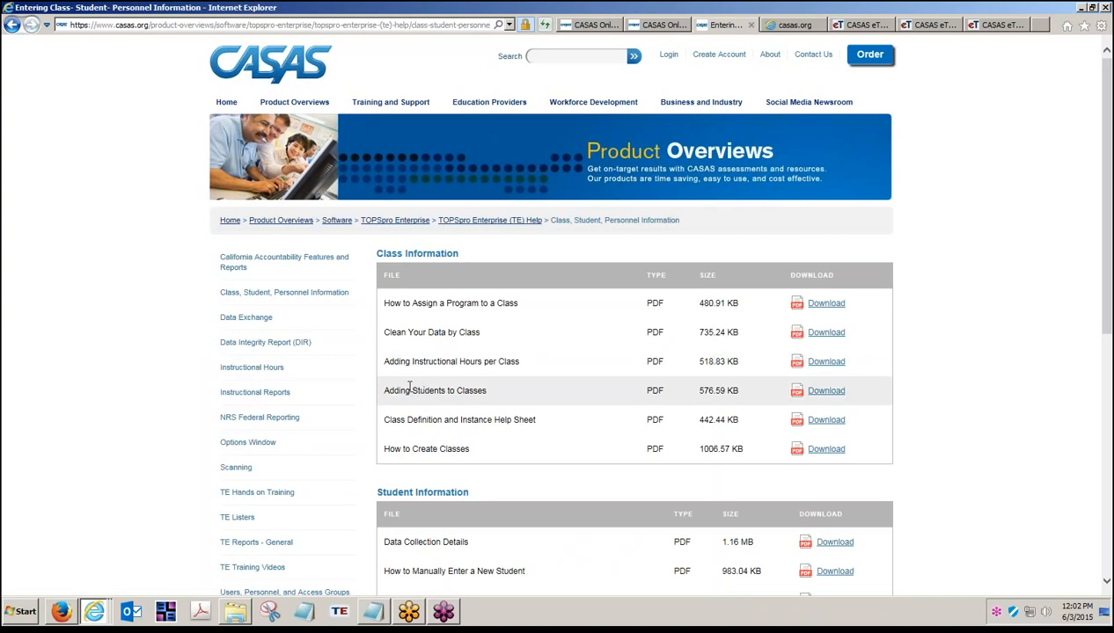
drag(517, 360, 403, 367)
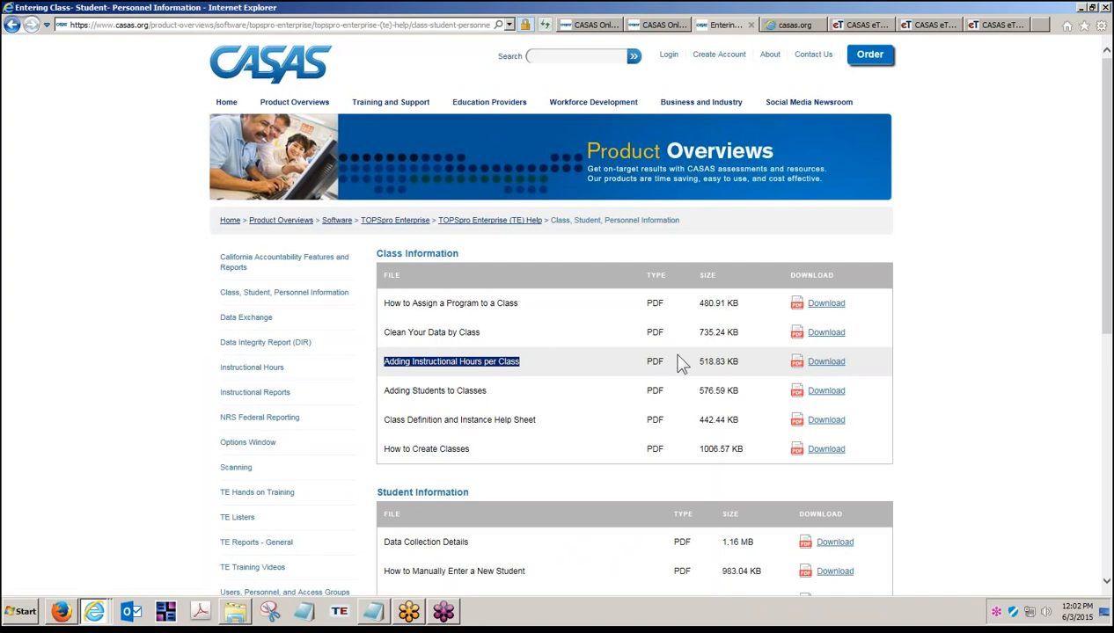
click(816, 364)
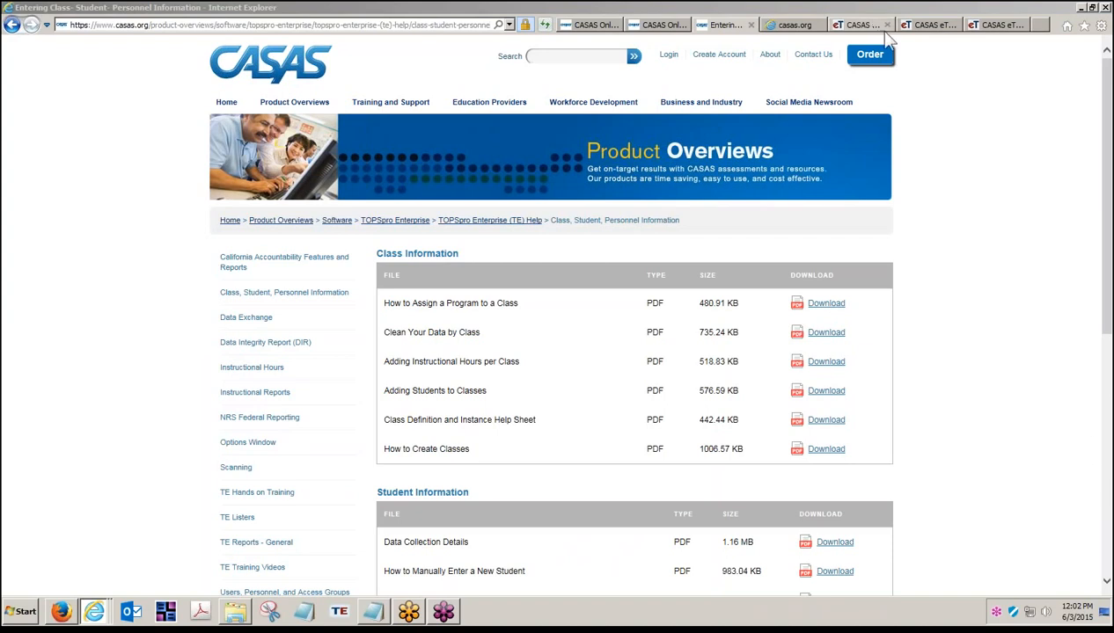
click(861, 25)
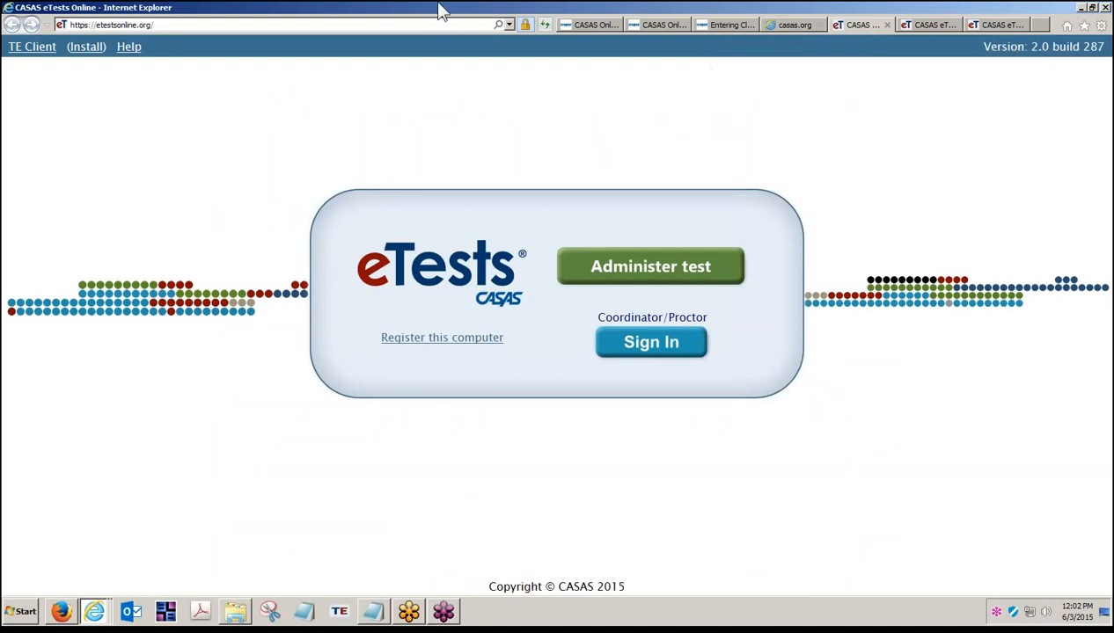
click(130, 27)
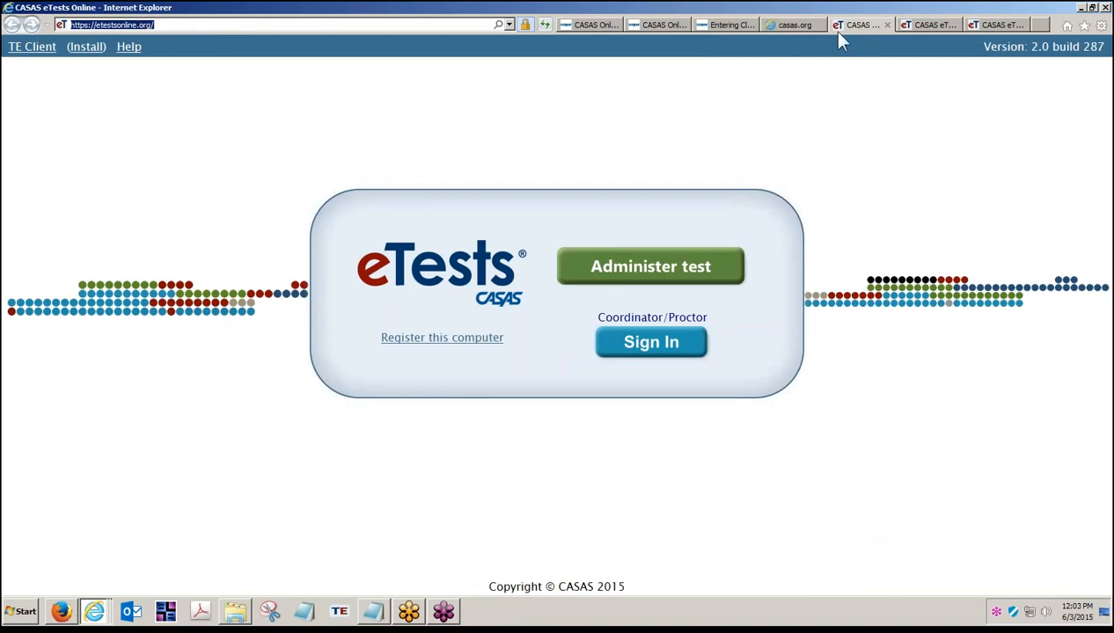
click(926, 24)
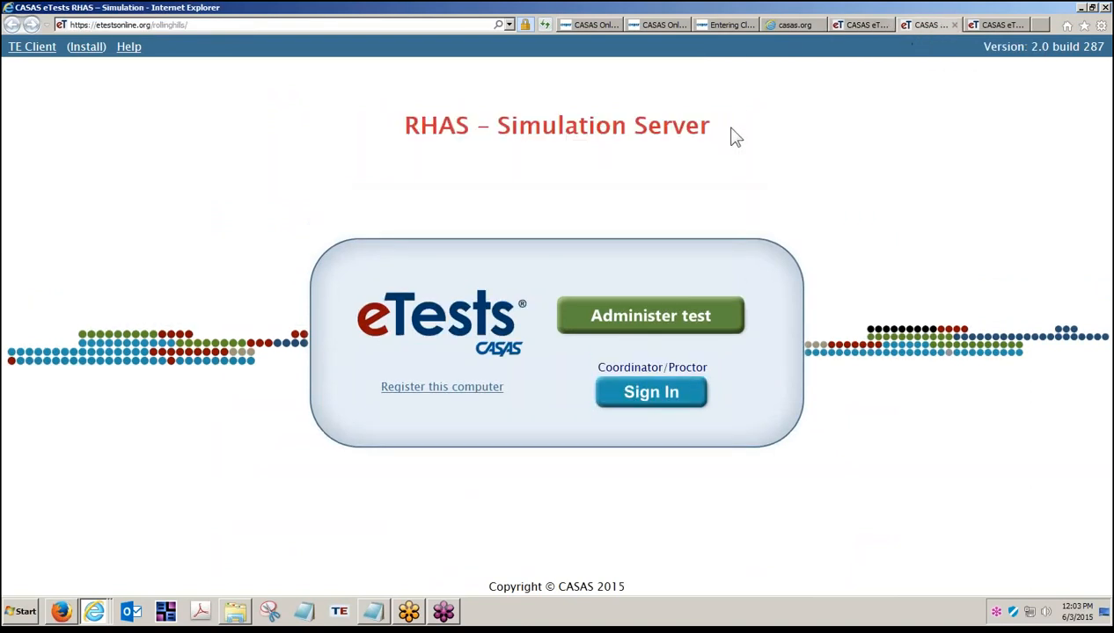
drag(737, 137, 522, 141)
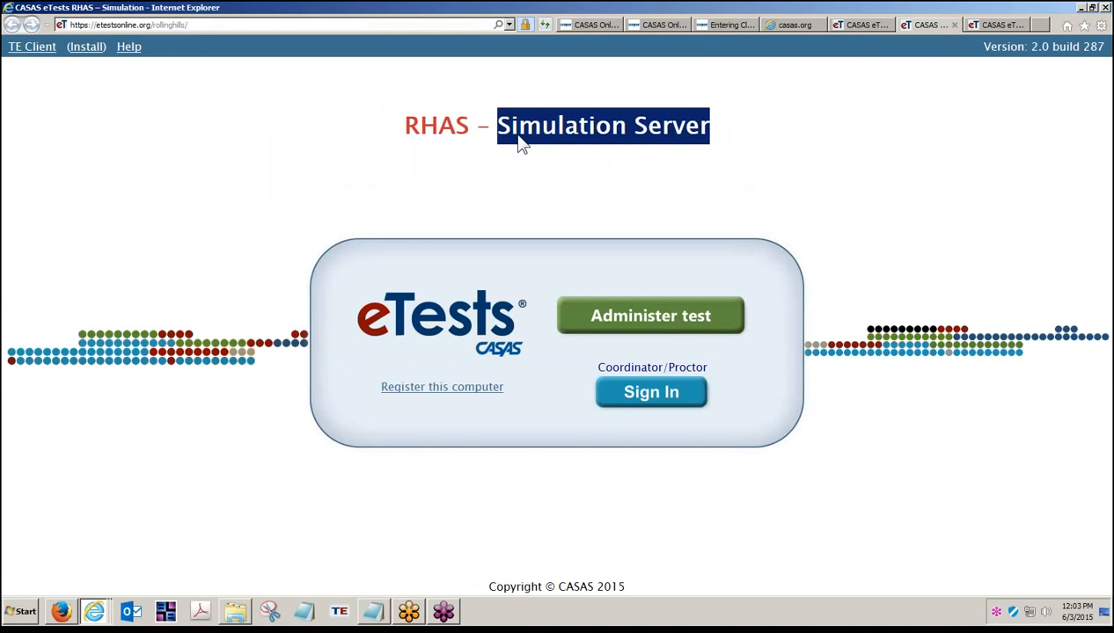
click(209, 28)
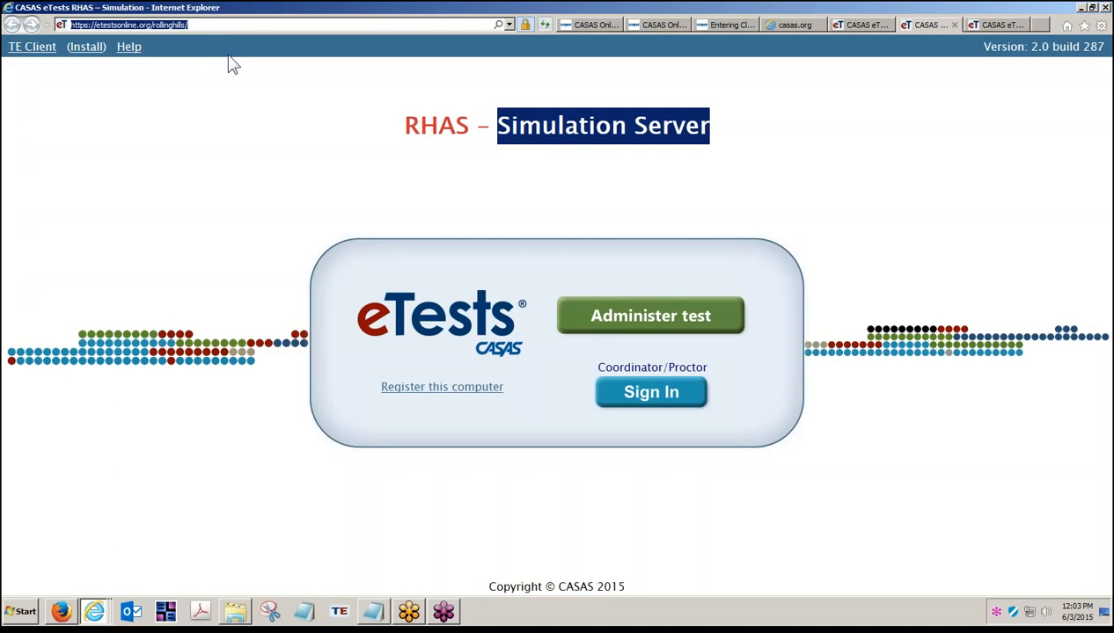
click(217, 116)
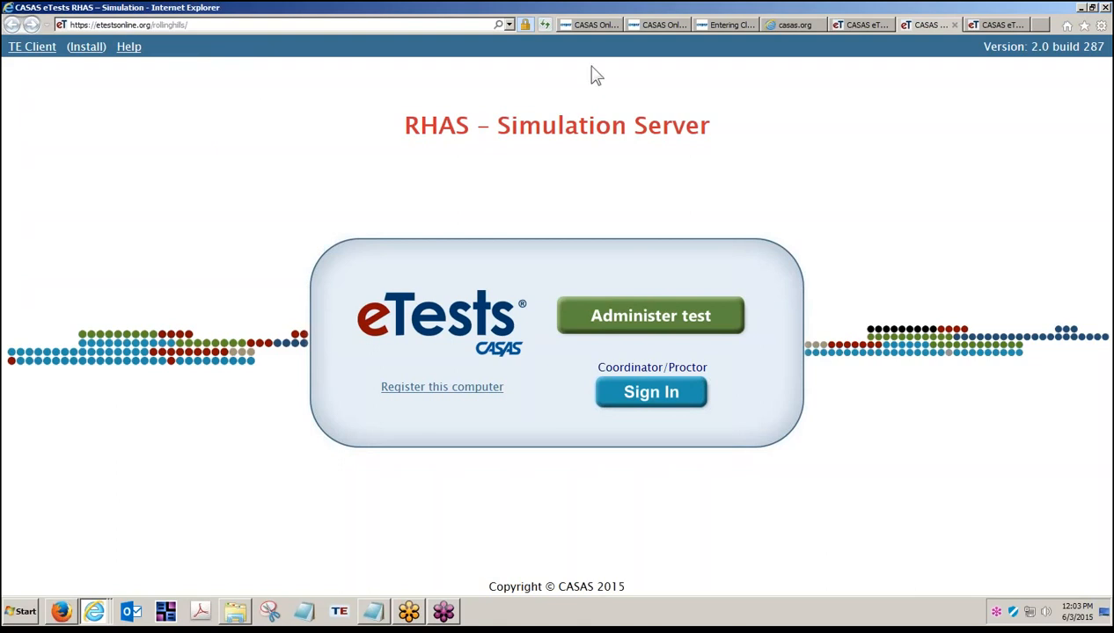
click(720, 25)
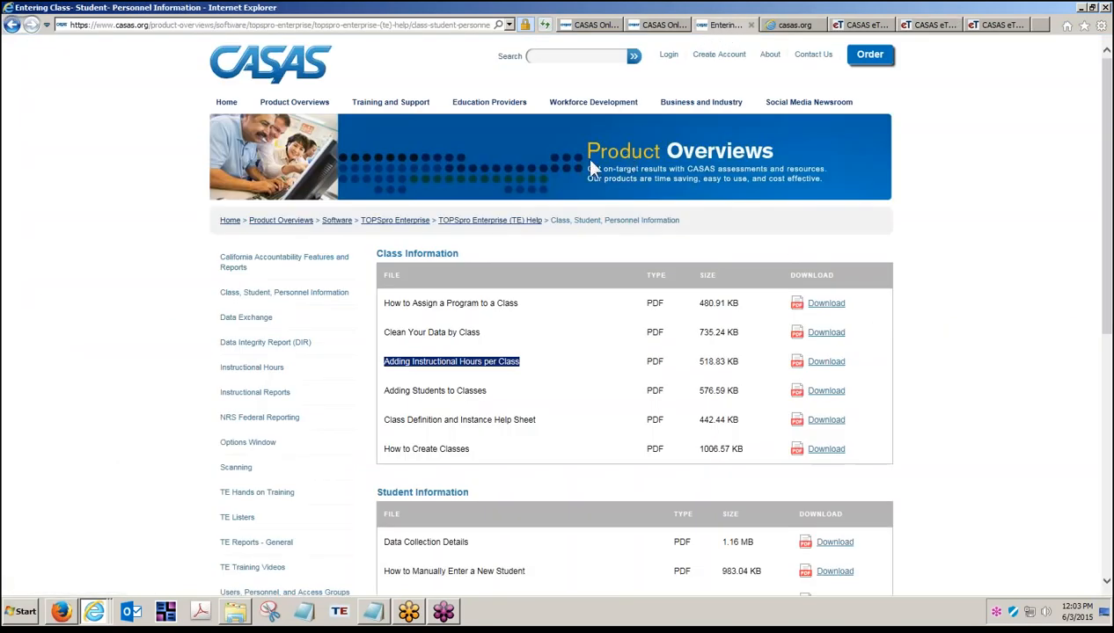
- Download the Simulation Server guide from eTests Getting Started help, then return to the RHAS Simulation tab
click(389, 104)
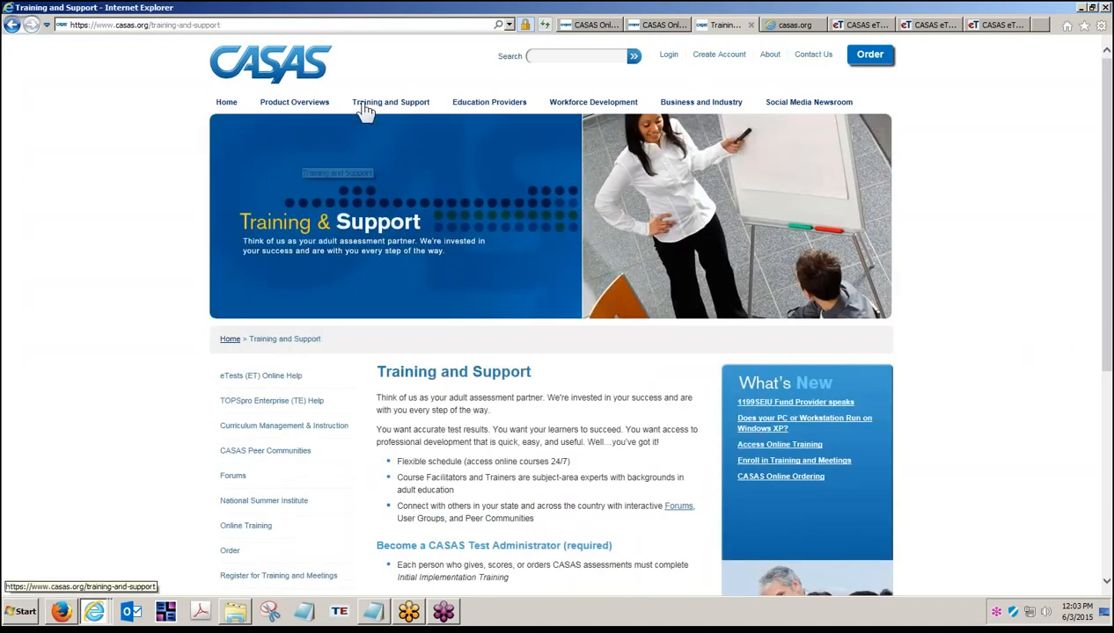
click(253, 385)
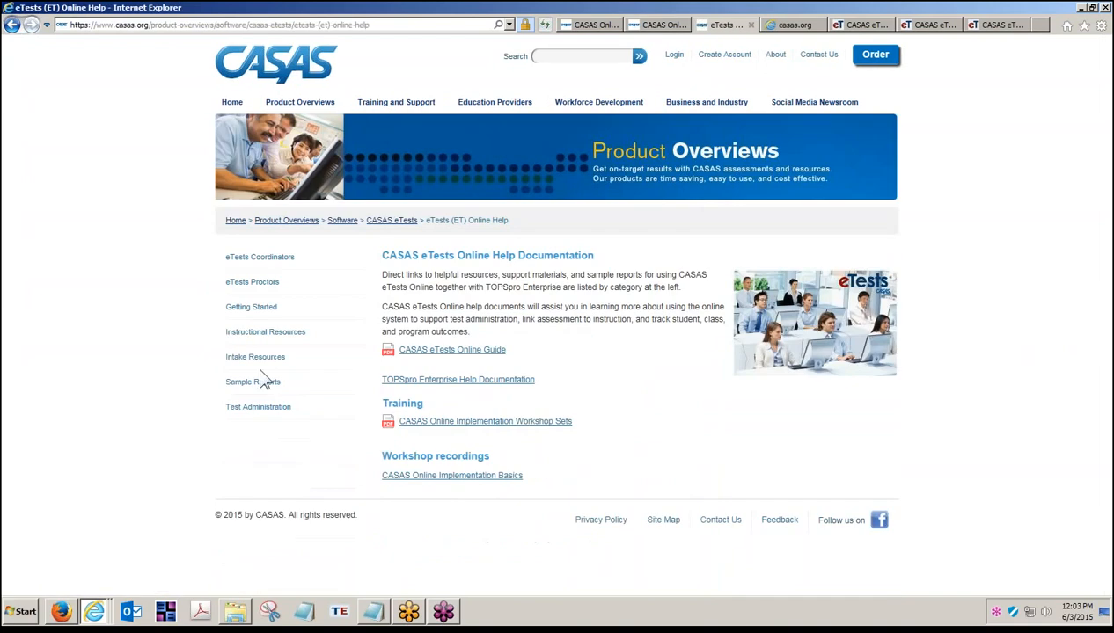
click(255, 308)
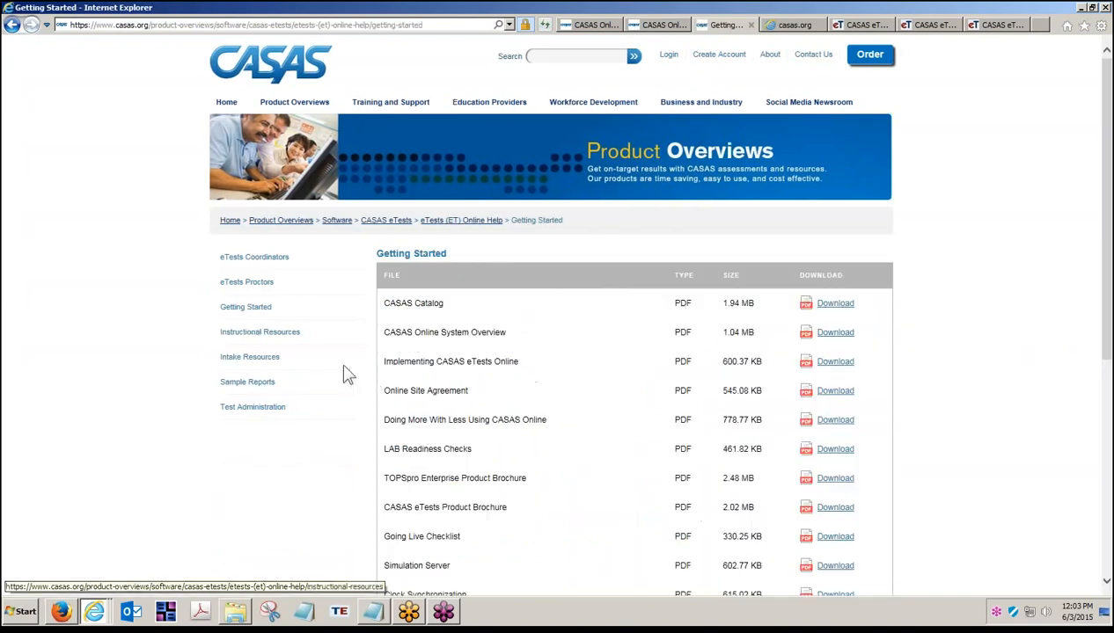
scroll(371, 394, down, 1)
scroll(373, 392, down, 1)
drag(377, 394, 450, 397)
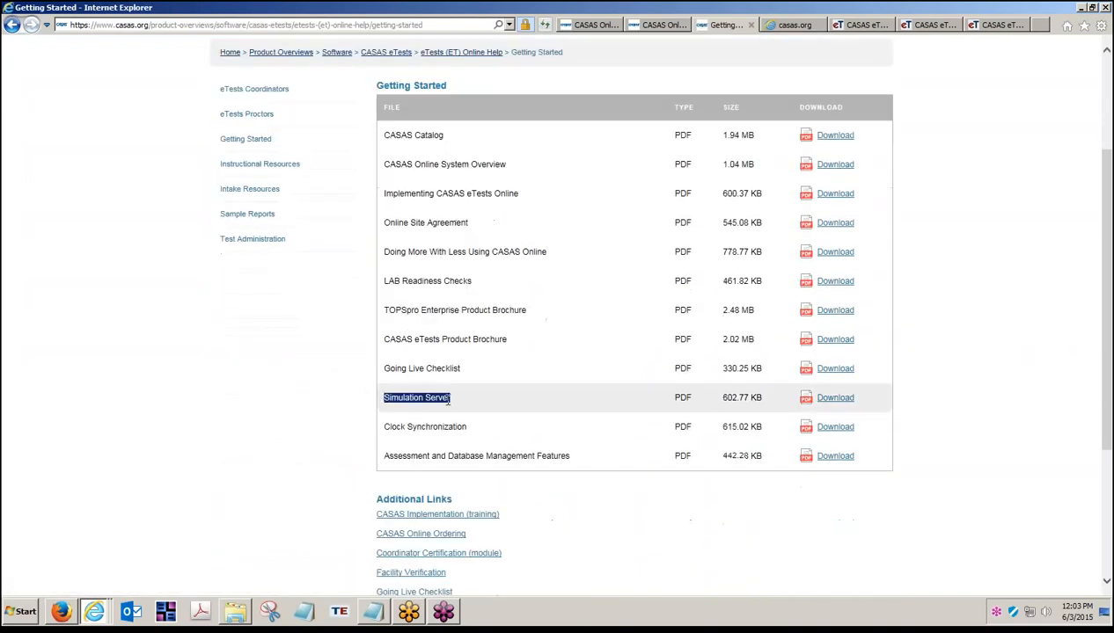
click(836, 402)
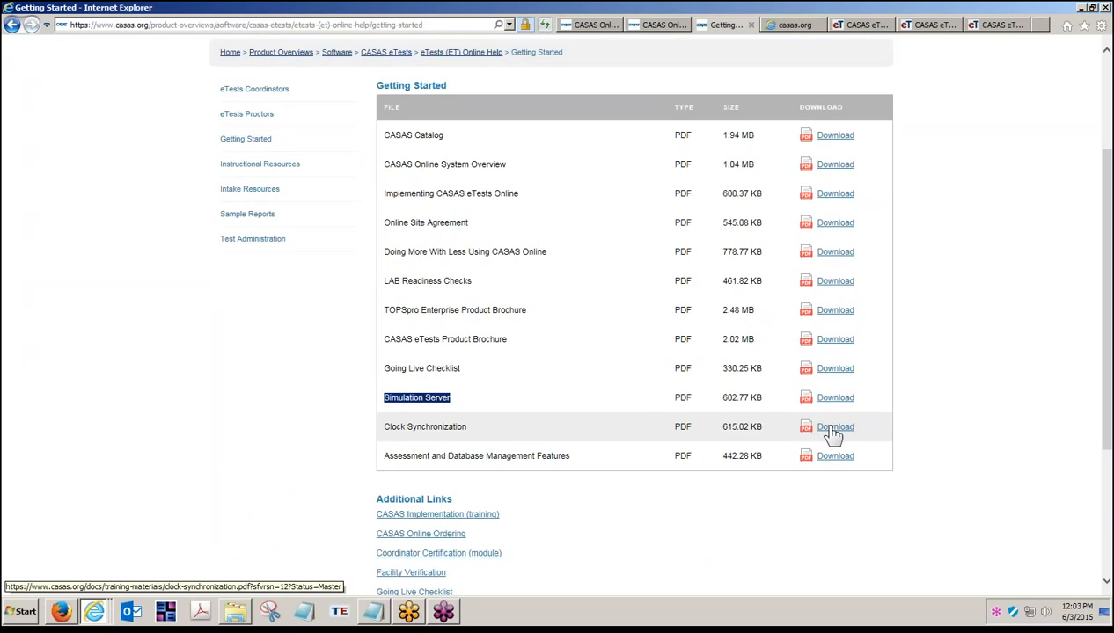
scroll(991, 374, up, 2)
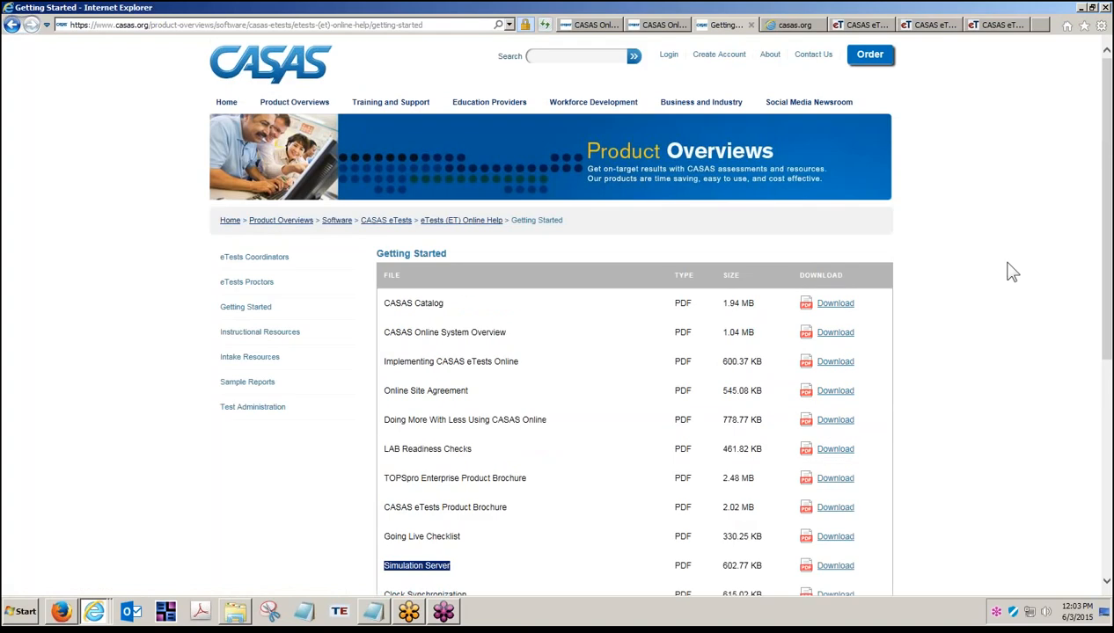
click(931, 26)
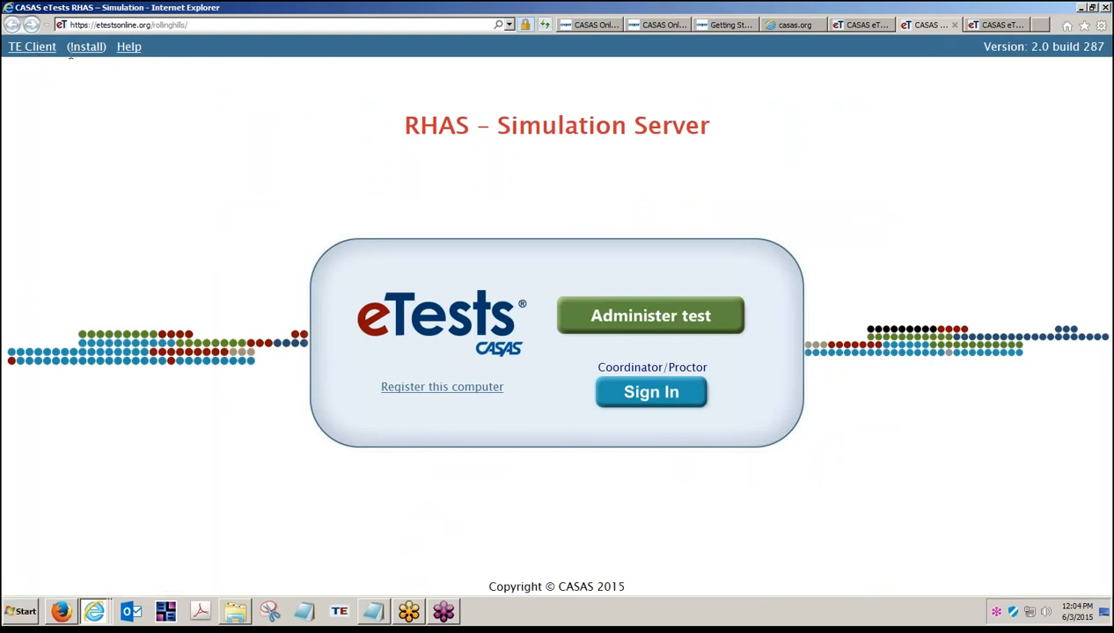
- Launch TOPSpro Enterprise Client v2.0 and bring its login window to the front
click(84, 58)
click(1106, 614)
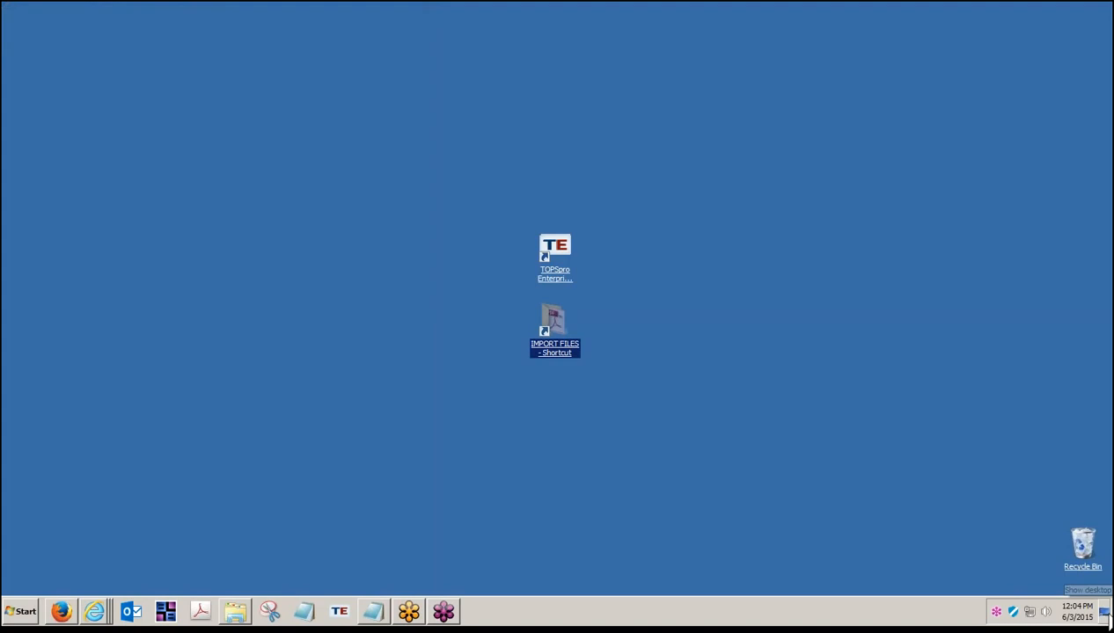
double_click(554, 257)
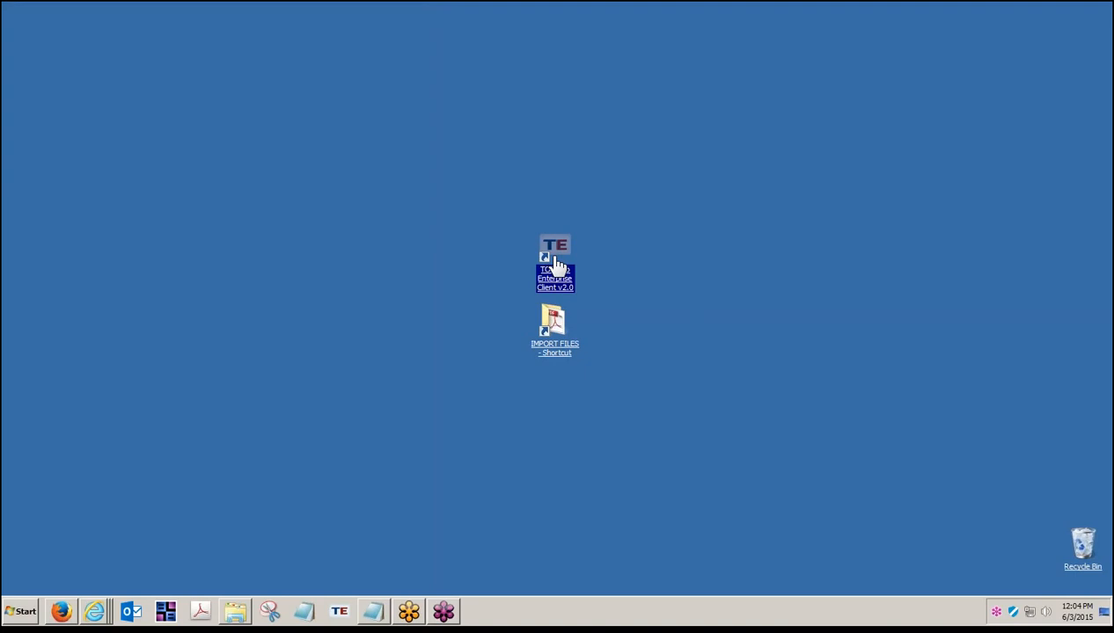
mouse_move(105, 603)
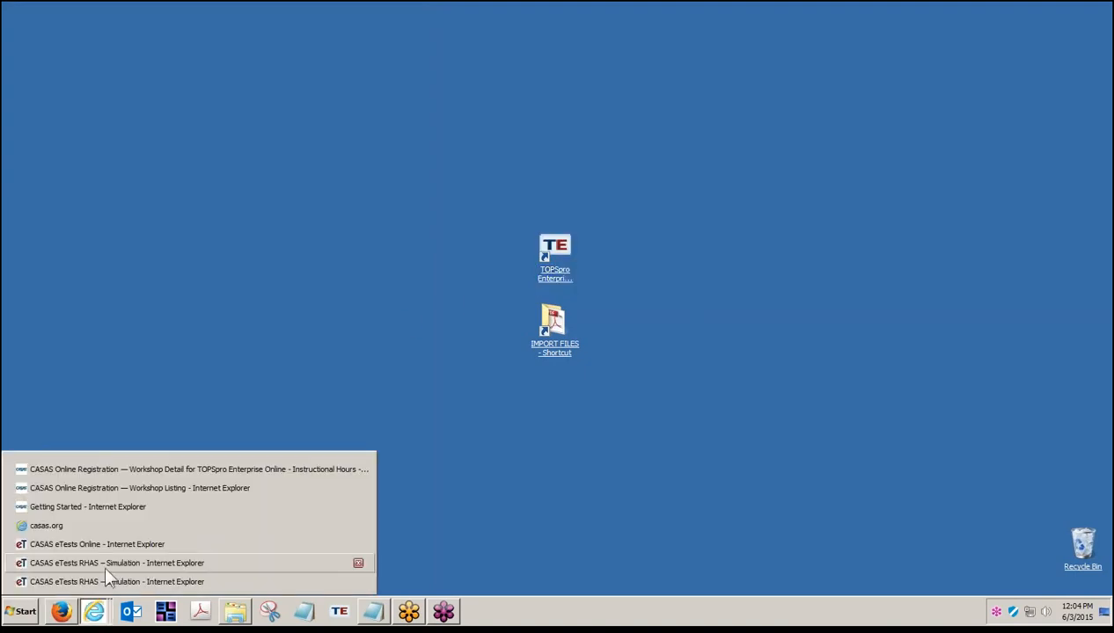
click(106, 560)
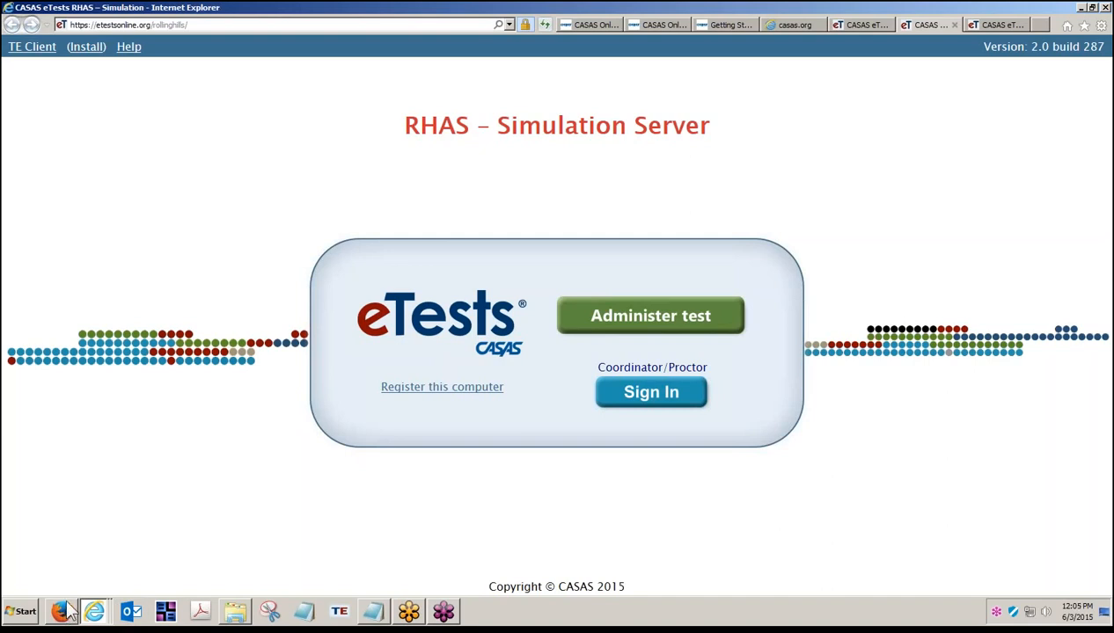
right_click(339, 613)
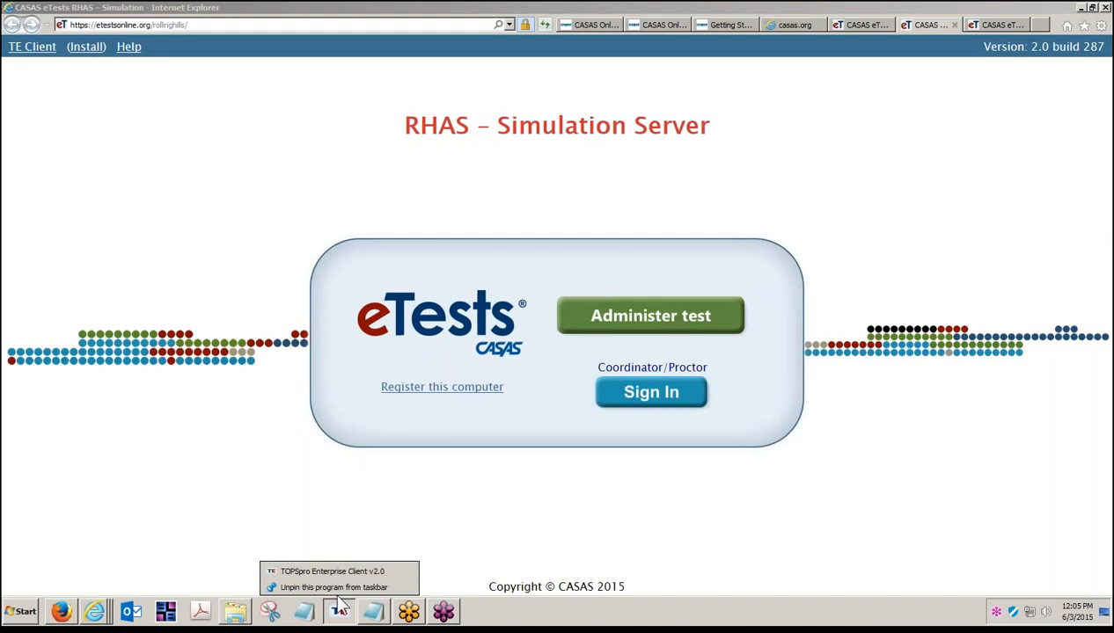
click(340, 607)
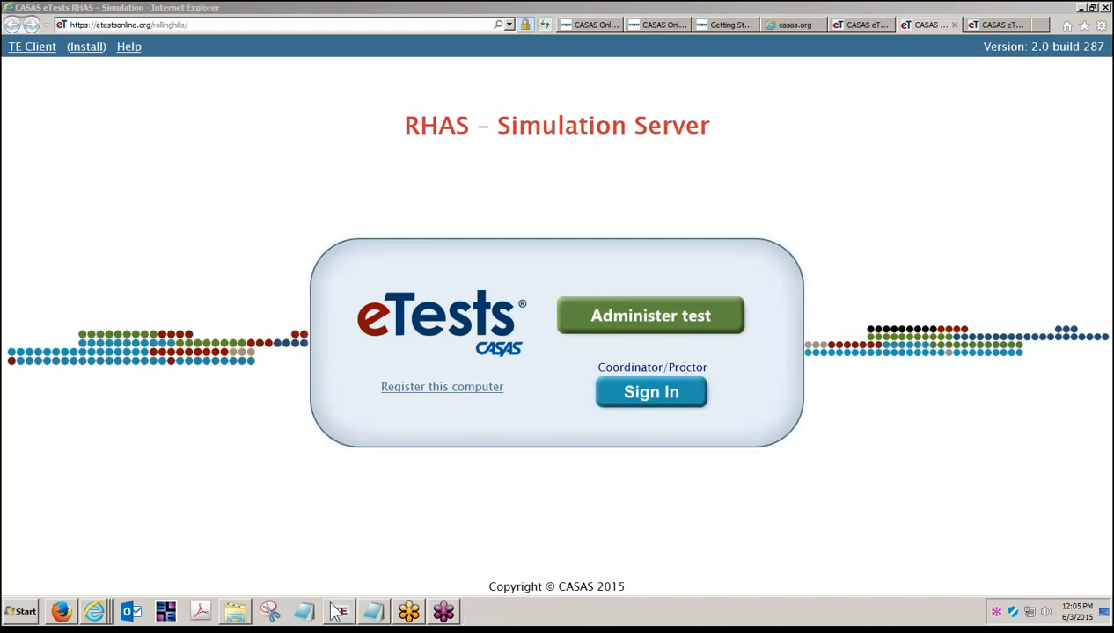
mouse_move(338, 611)
click(397, 577)
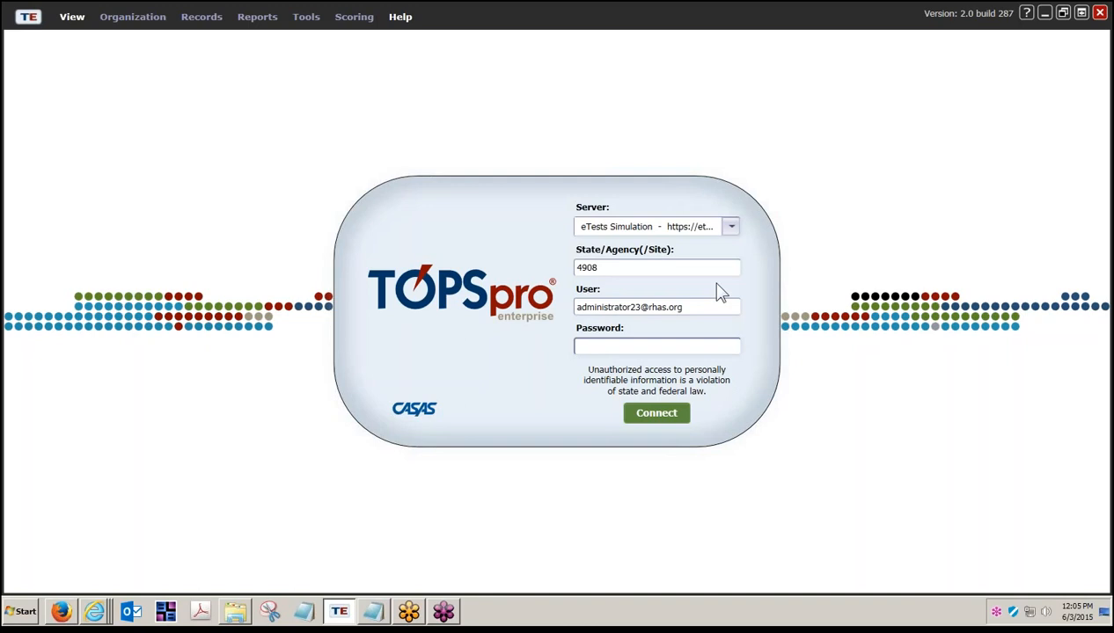
- Sign in to the eTests Simulation server with the administrator password
click(738, 228)
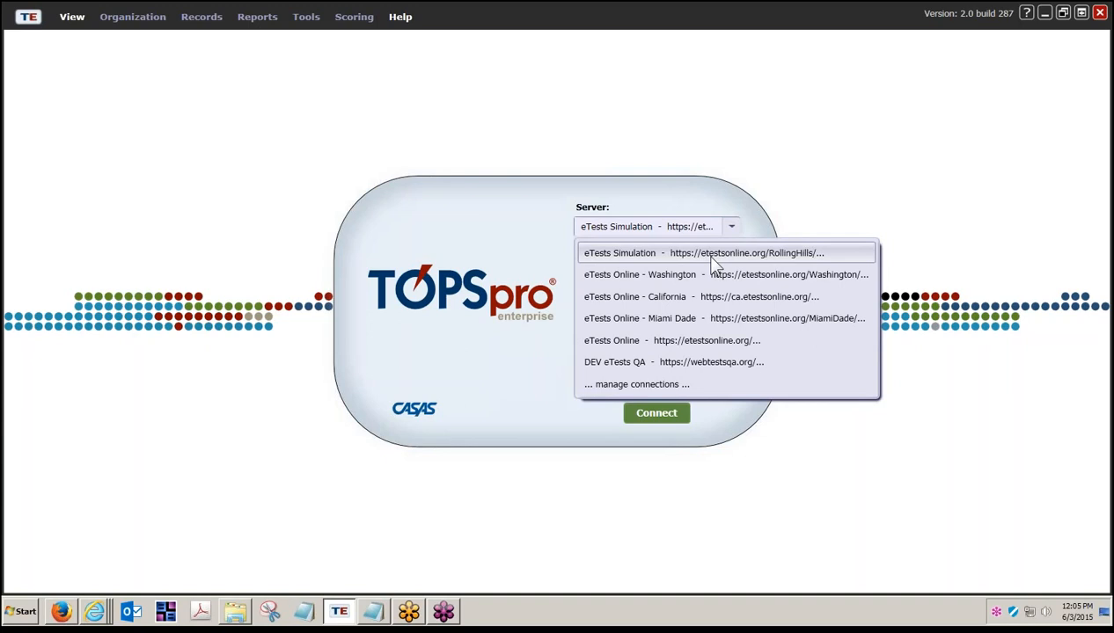
click(702, 254)
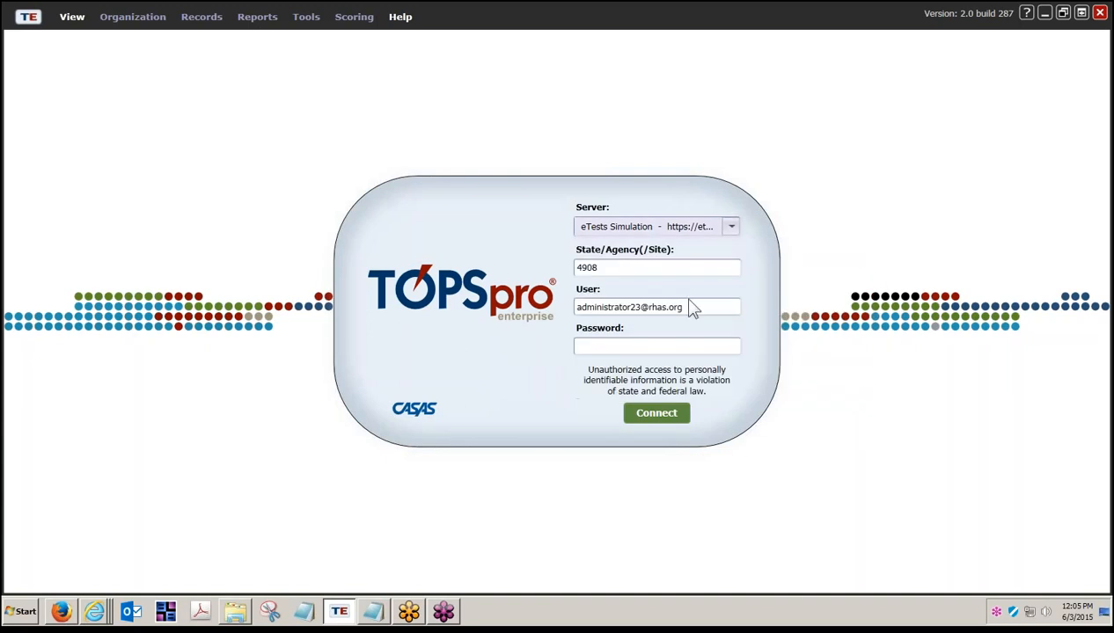
click(657, 345)
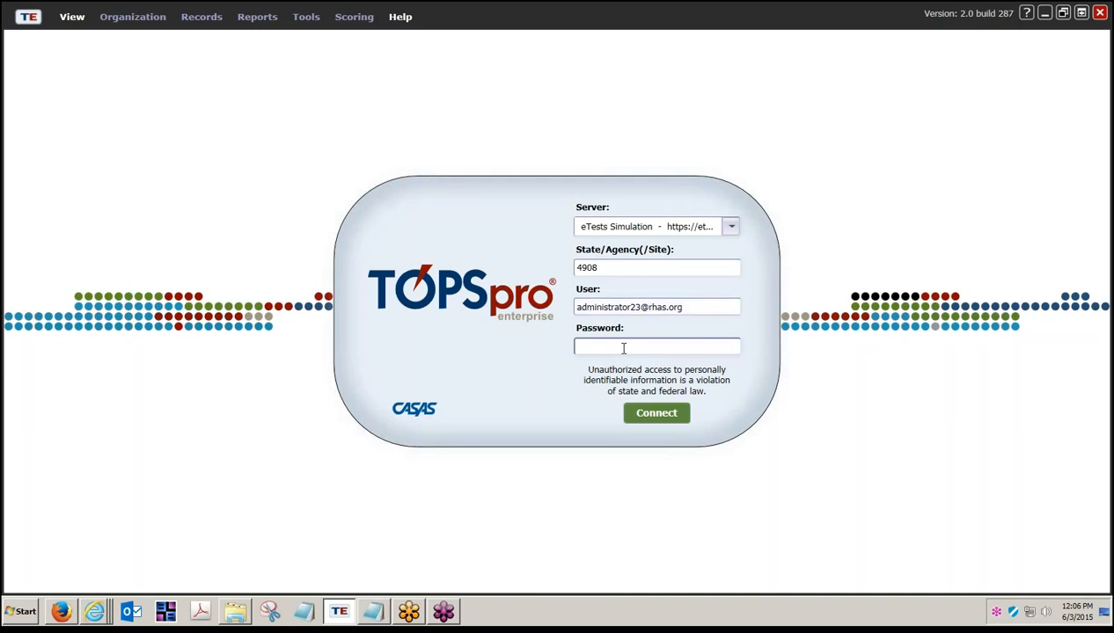
text(••••)
key(BackSpace)
key(BackSpace)
key(BackSpace)
key(BackSpace)
text(•••••)
click(650, 415)
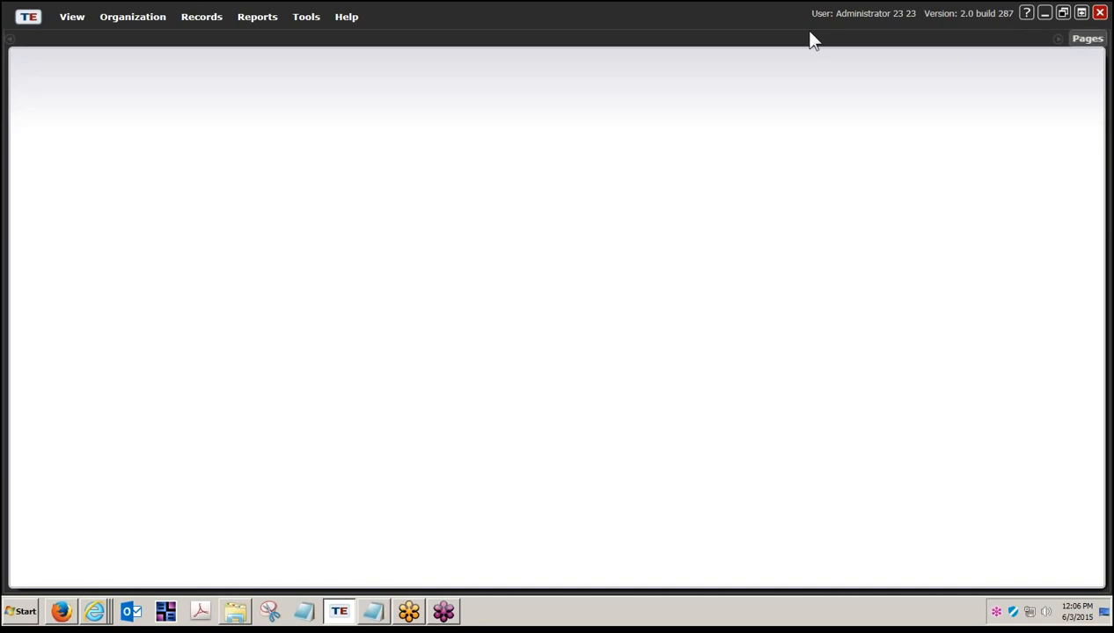
- Filter Organization > Classes > Instances to Class ID 10003 and open that class record
click(131, 18)
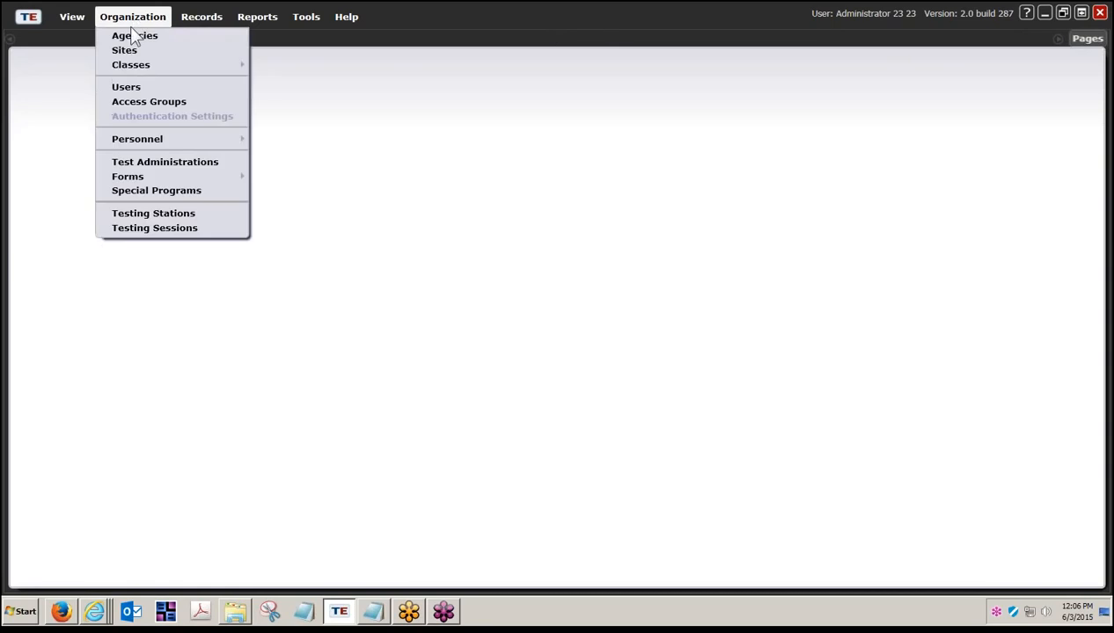
mouse_move(133, 70)
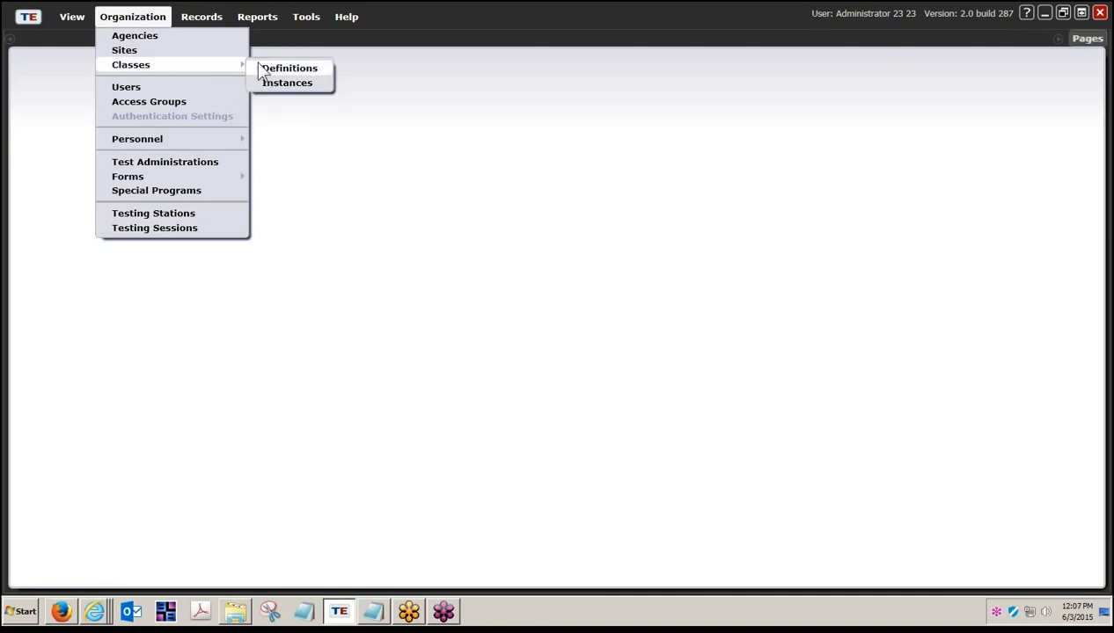
click(280, 84)
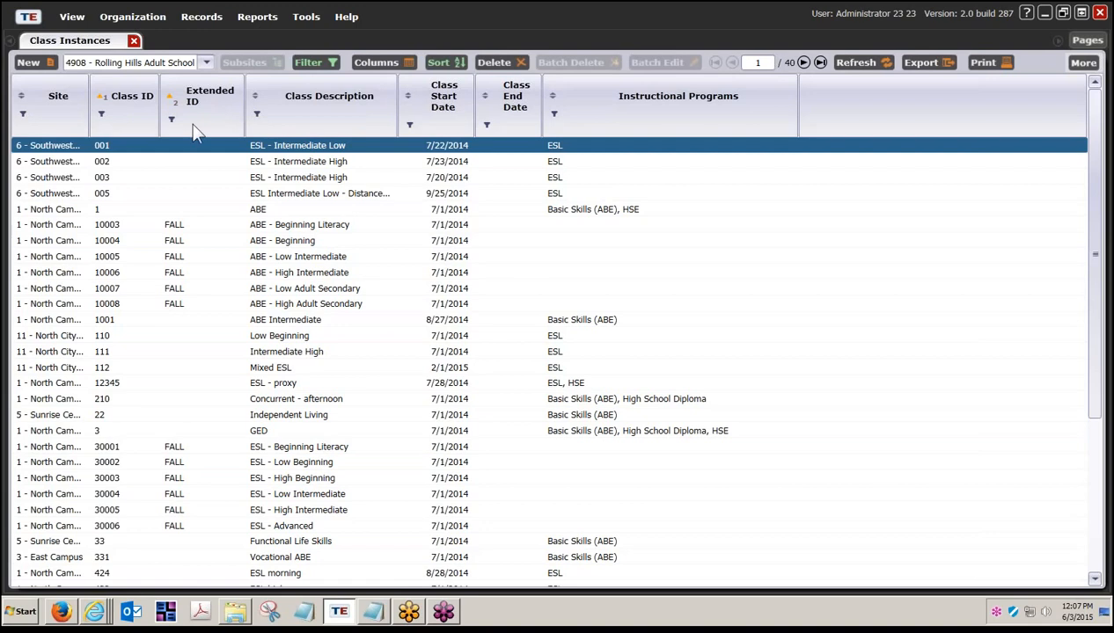
click(101, 117)
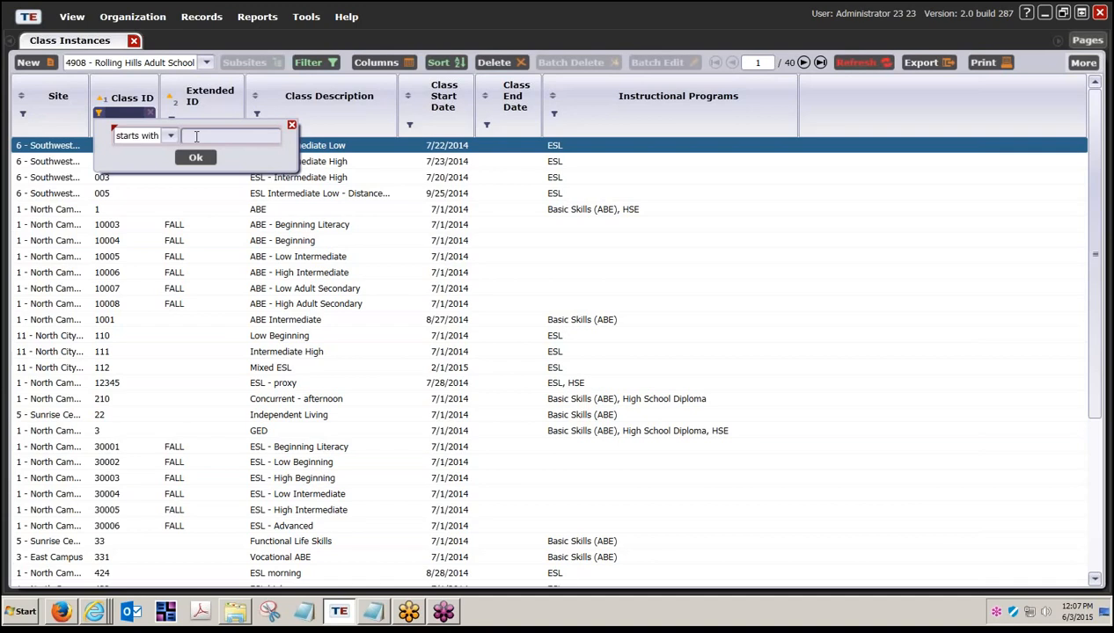
text(10003)
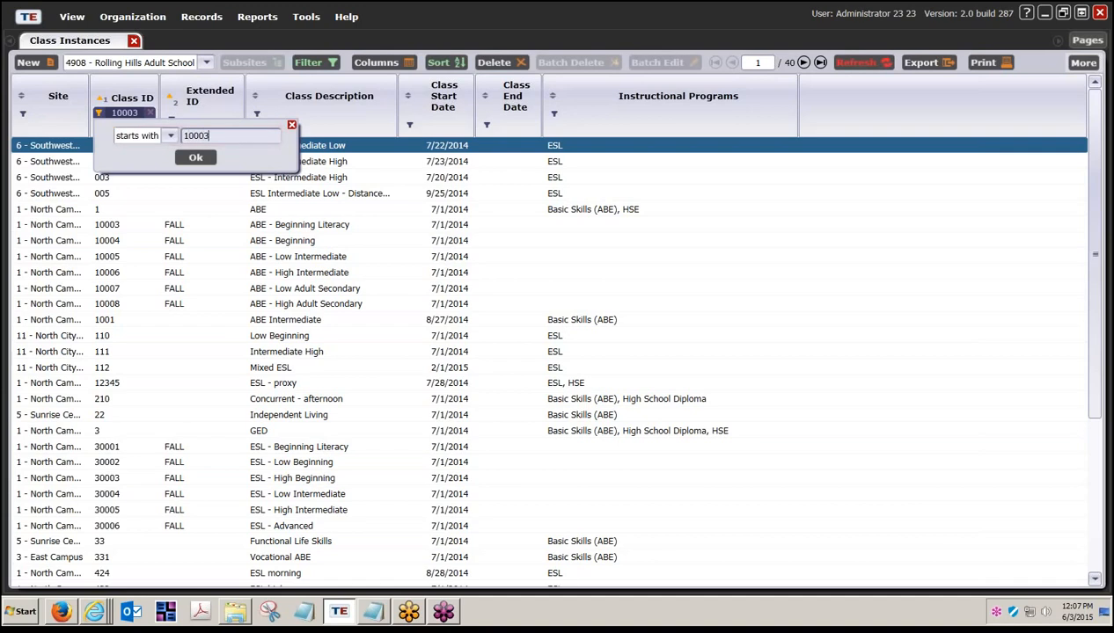
click(208, 161)
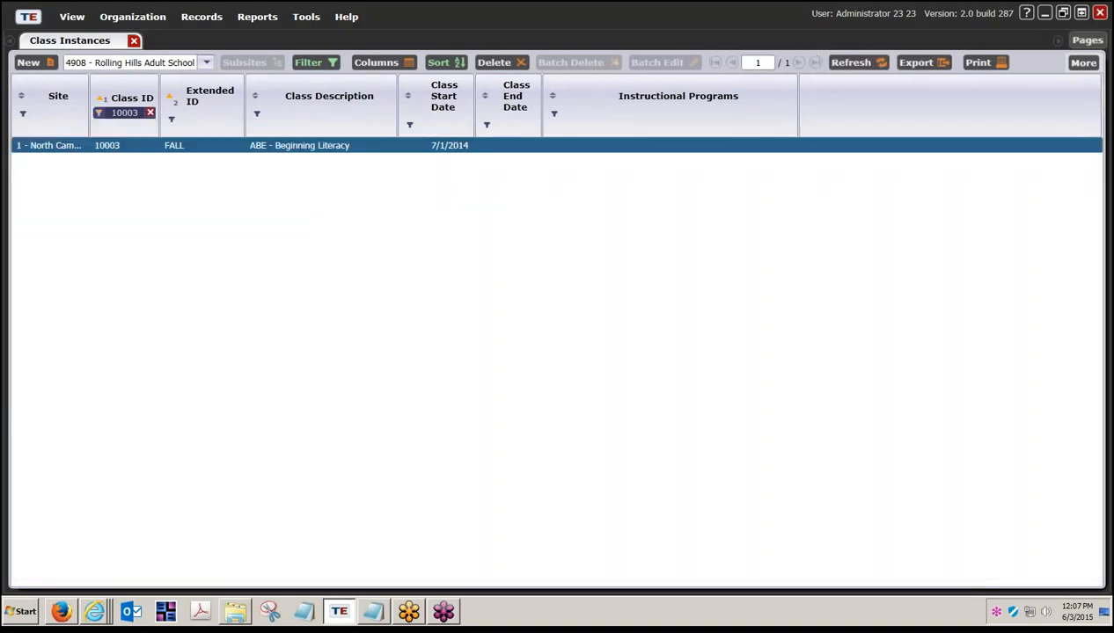
double_click(197, 149)
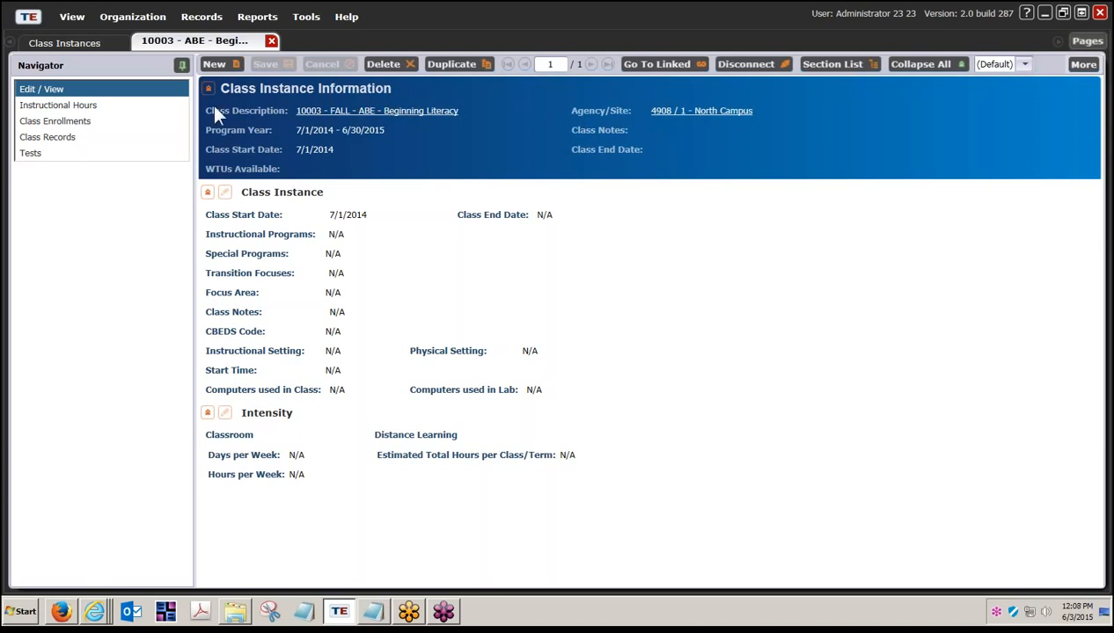
- Show the Instructional Hours section of class 10003 from the Navigator pane
click(68, 106)
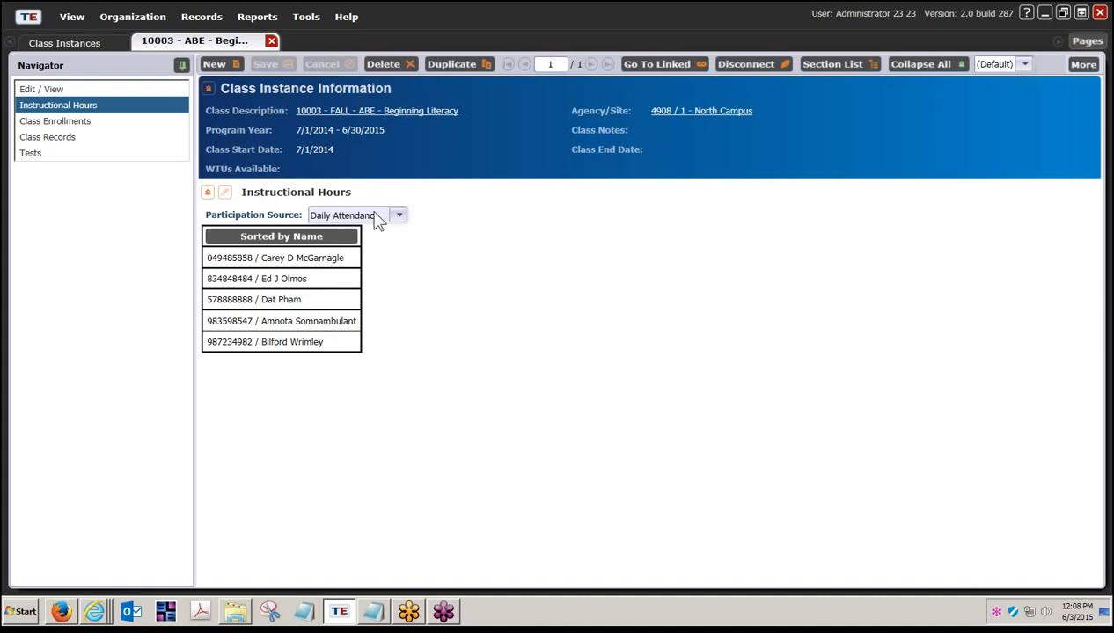
- Drop down the Participation Source list to view the available sources
click(397, 218)
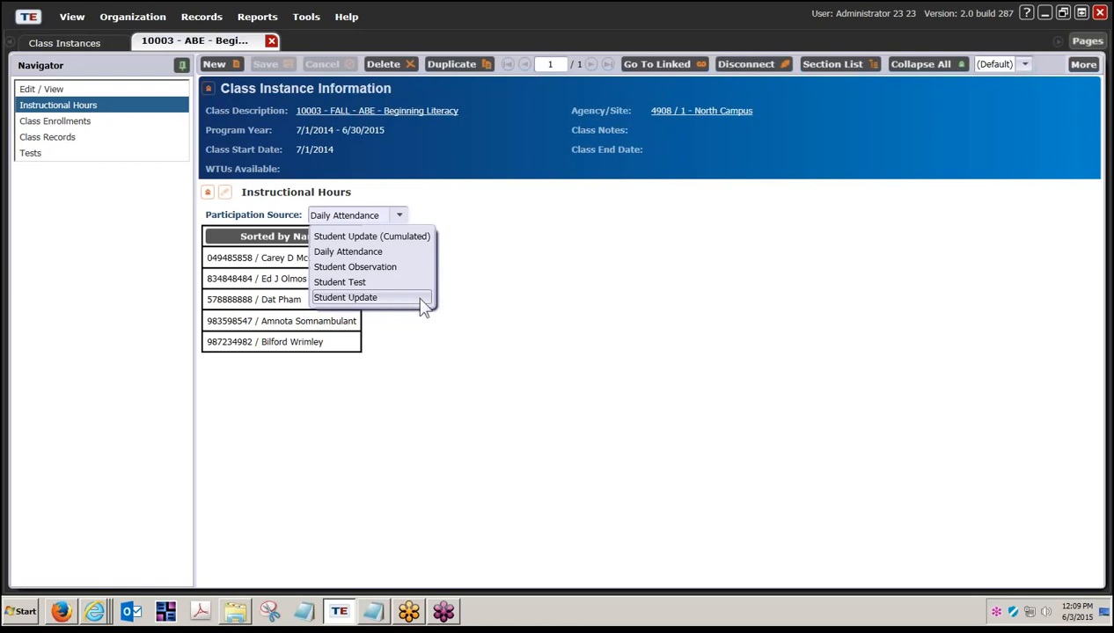
- Keep Daily Attendance, toggle the student list between ID and name sorting, then enable editing
click(455, 241)
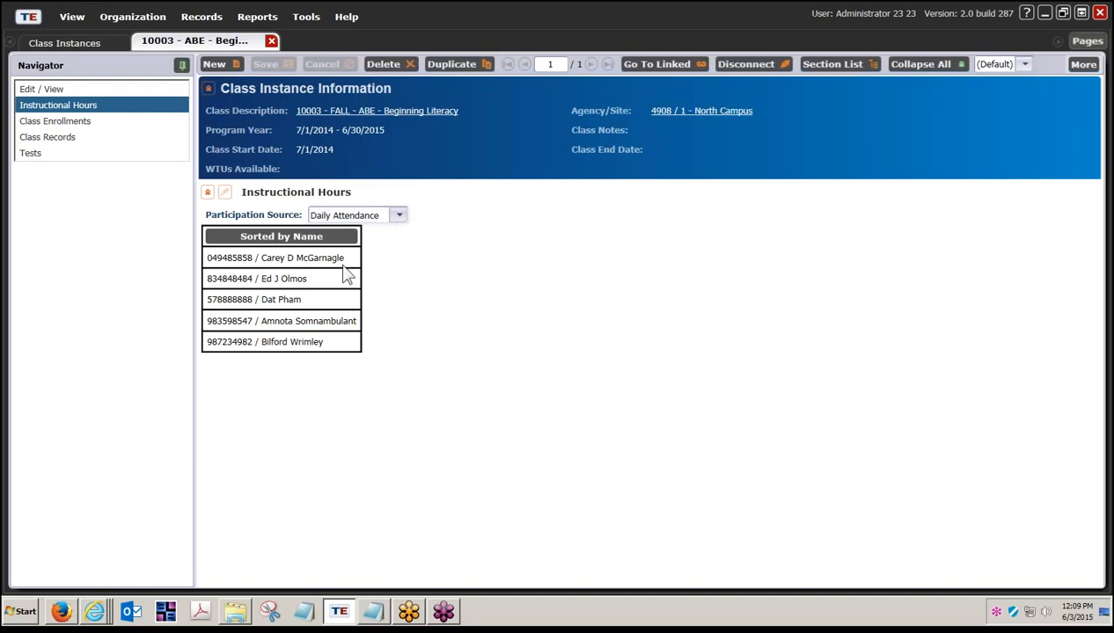
click(287, 235)
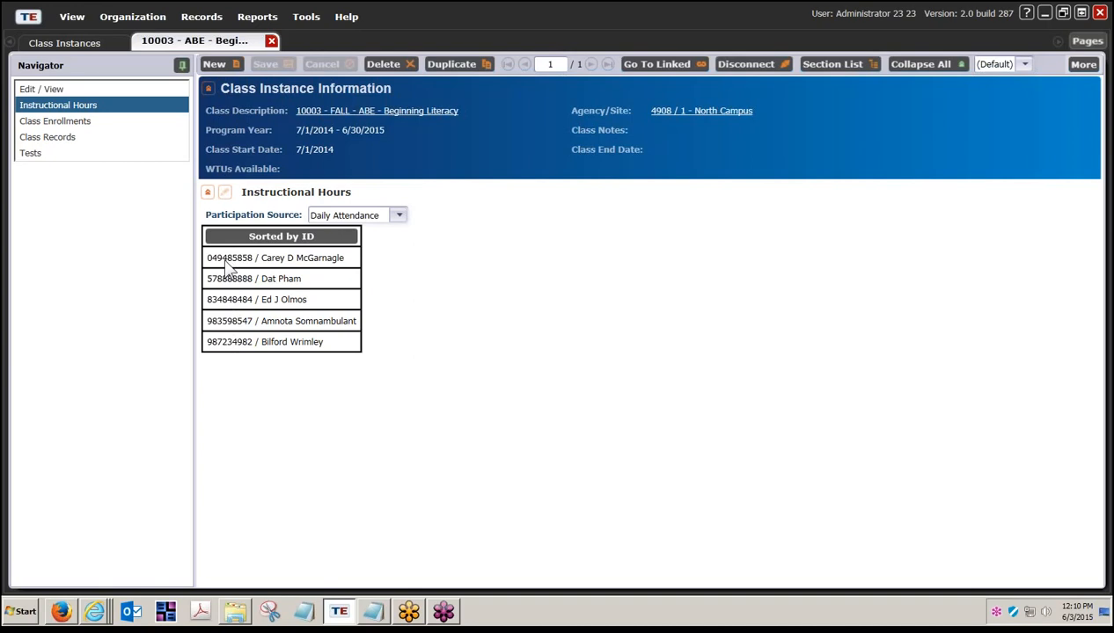
click(282, 237)
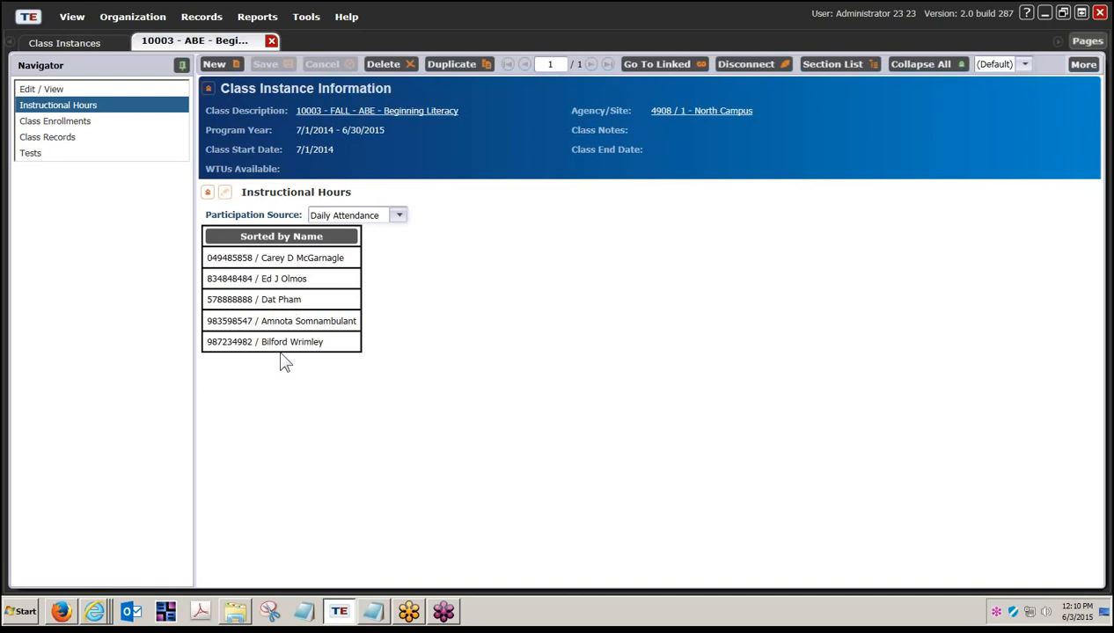
click(278, 240)
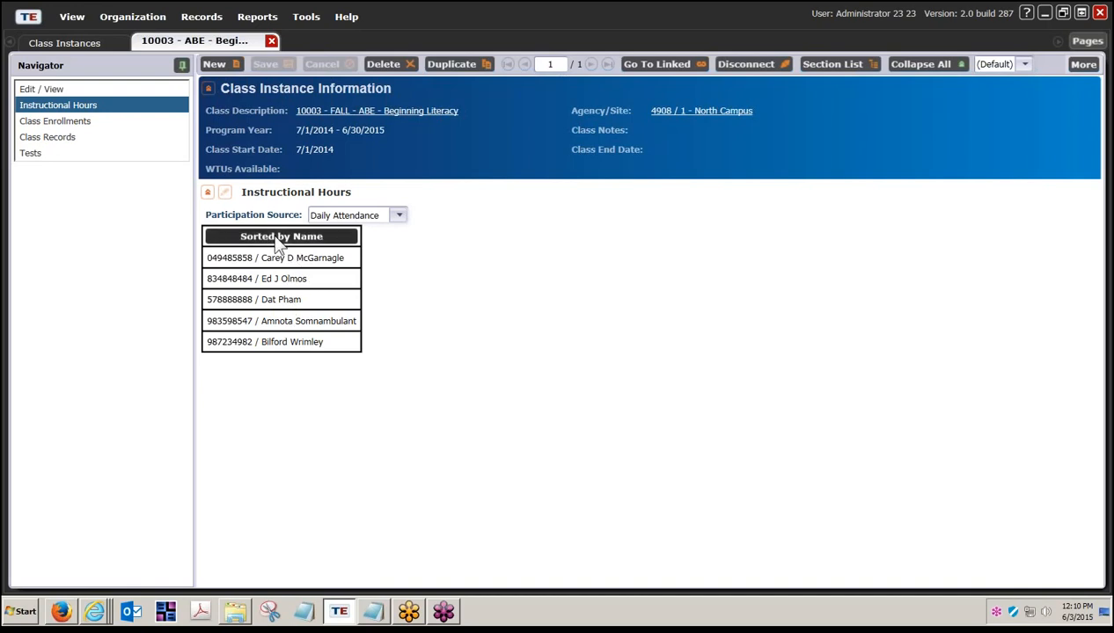
click(278, 239)
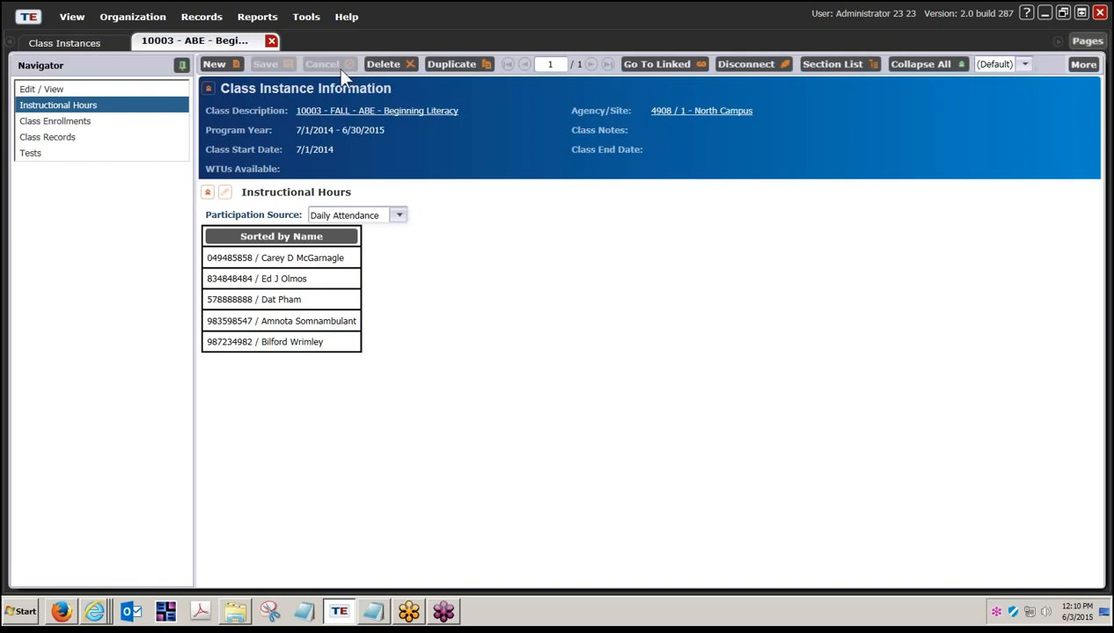
click(224, 192)
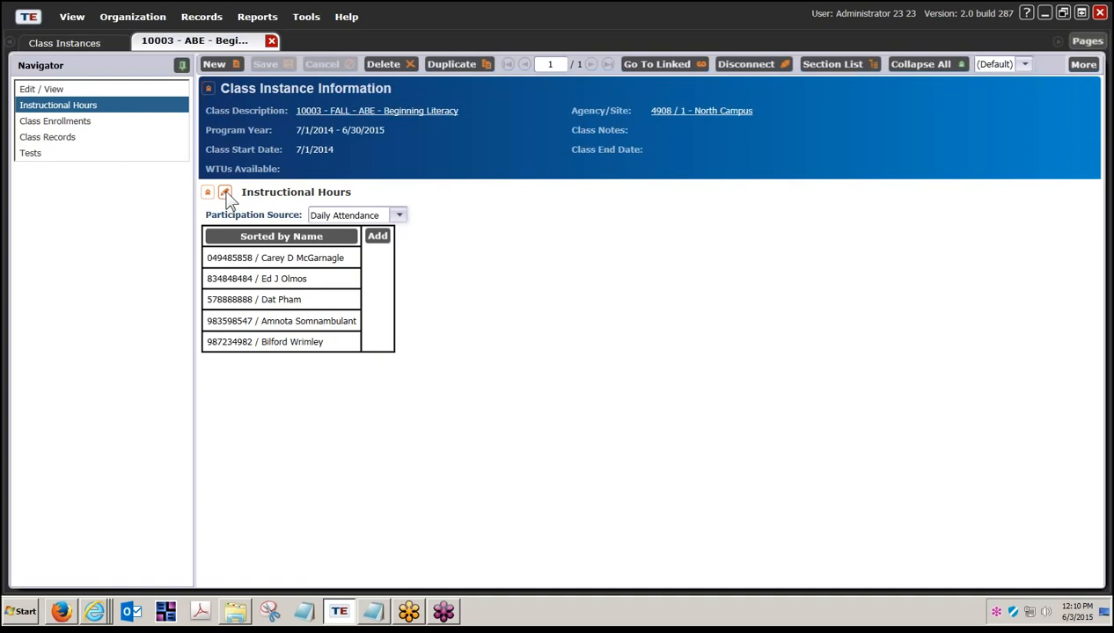
- Turn Edit Mode on from the More menu and add a 6/3/2015 attendance date column
click(224, 193)
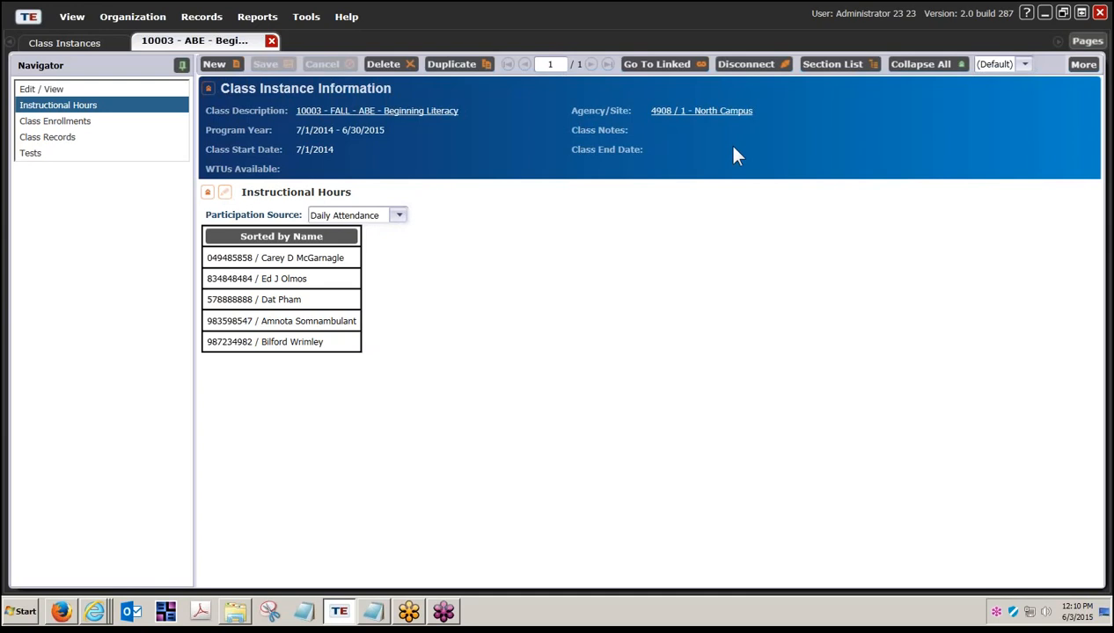
click(1080, 69)
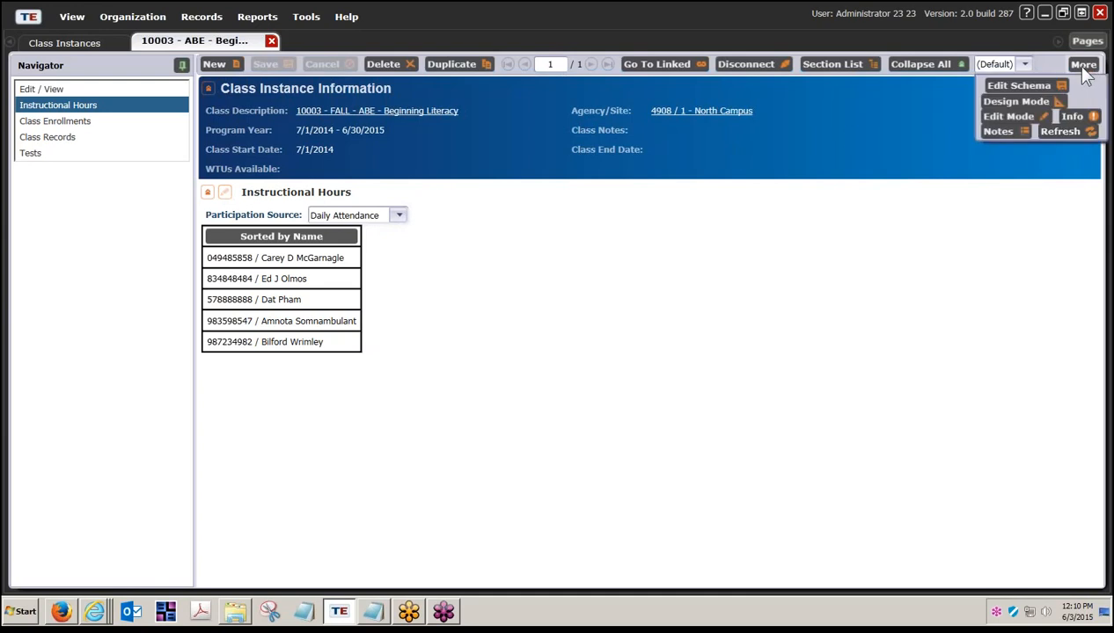
click(1021, 123)
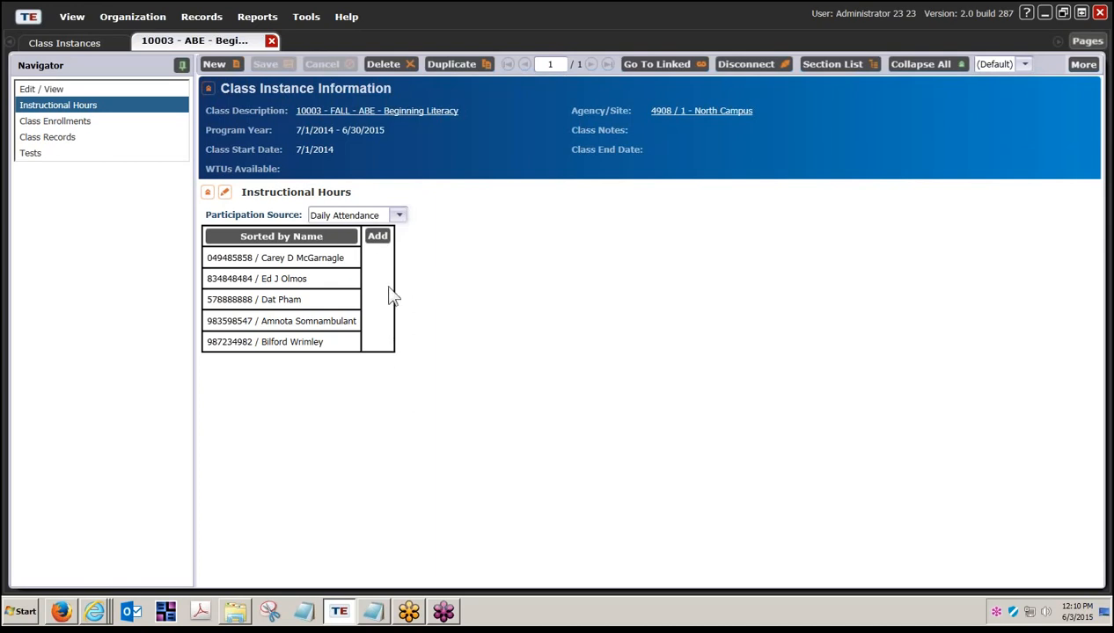
click(379, 237)
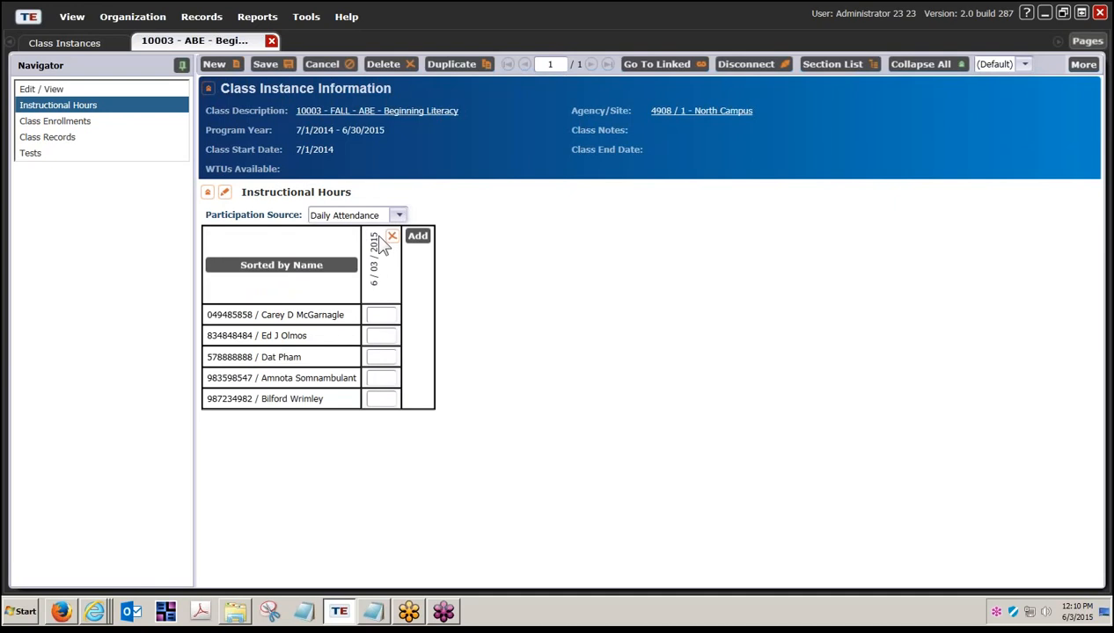
- Date the new hours column August 11, 2014 using the calendar's month and year lists
click(377, 283)
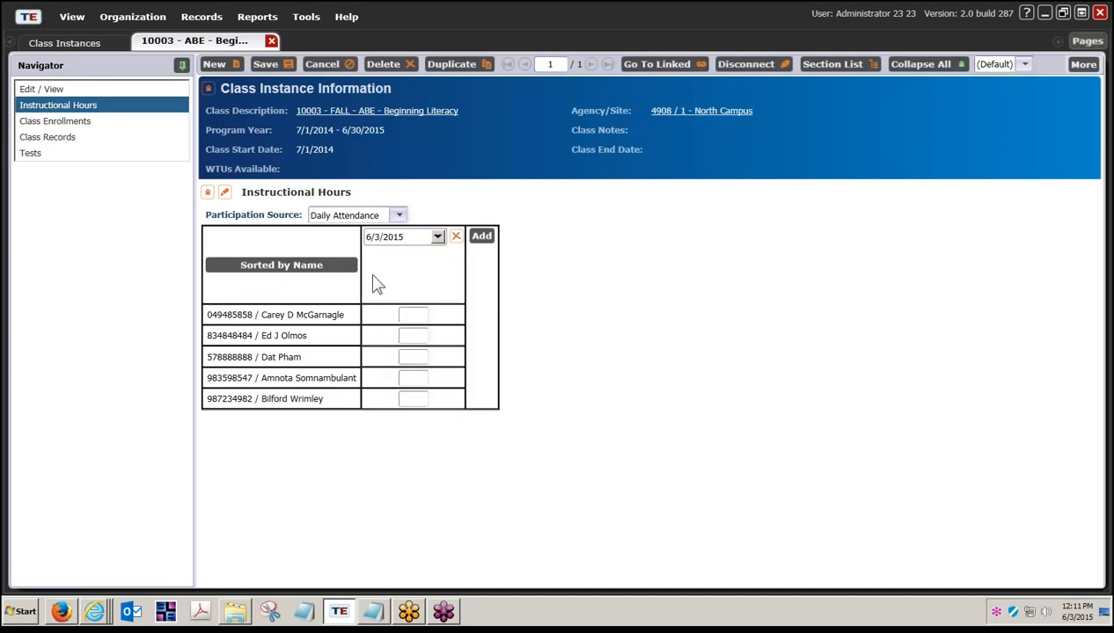
click(437, 237)
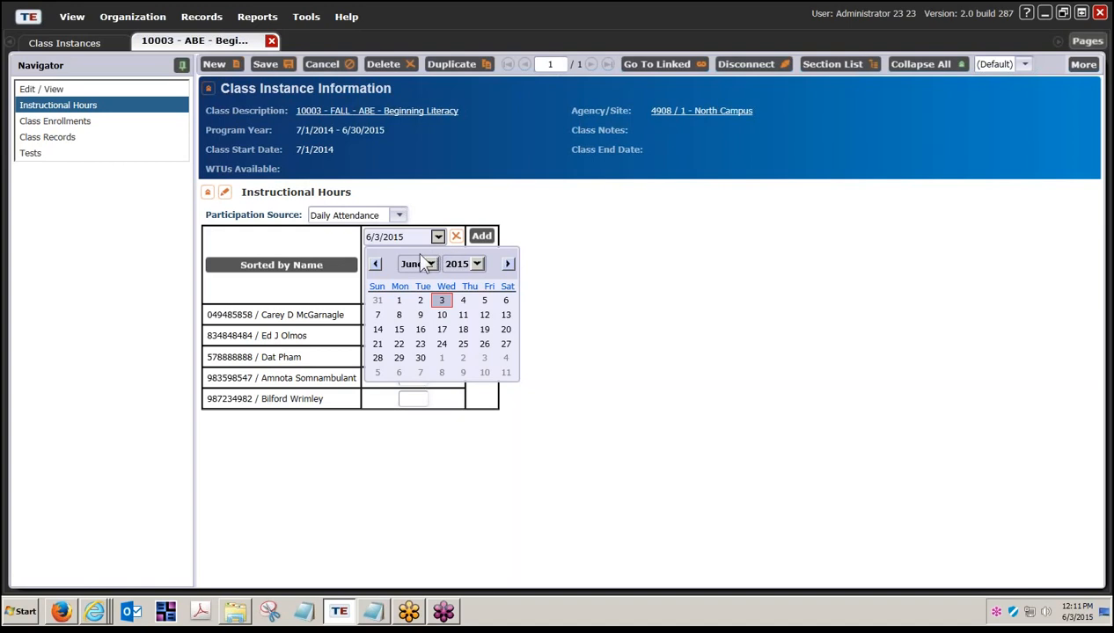
click(432, 264)
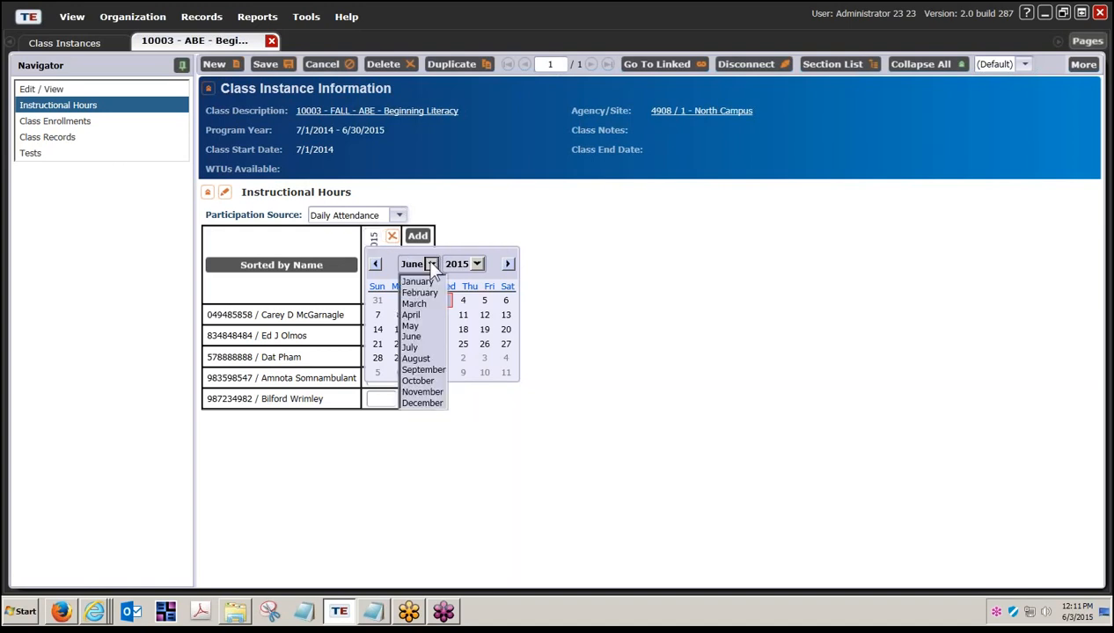
click(426, 359)
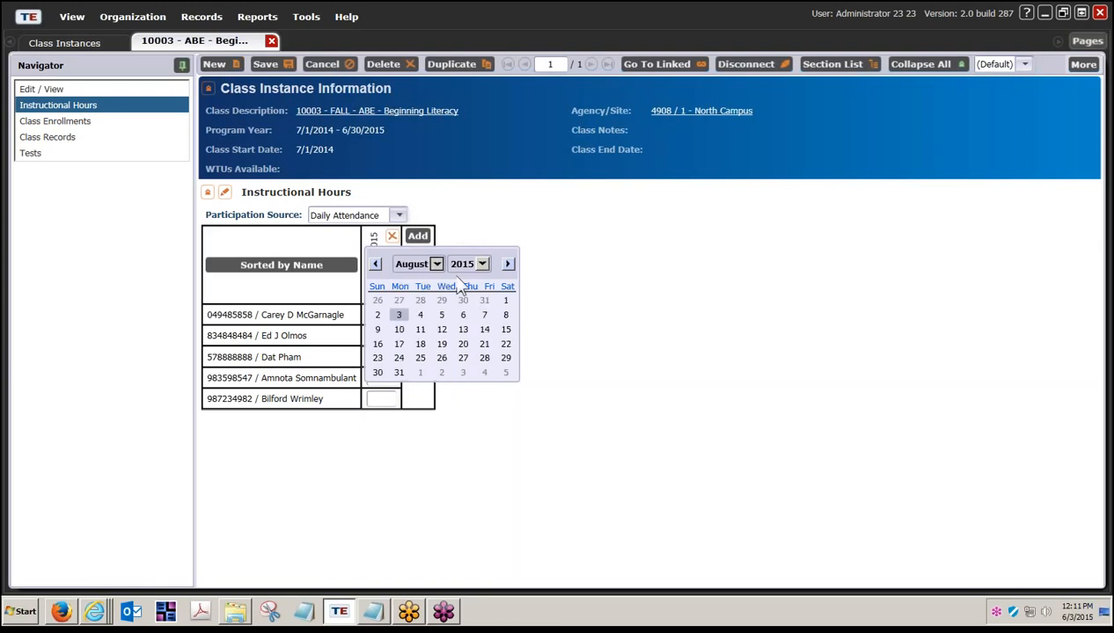
click(479, 266)
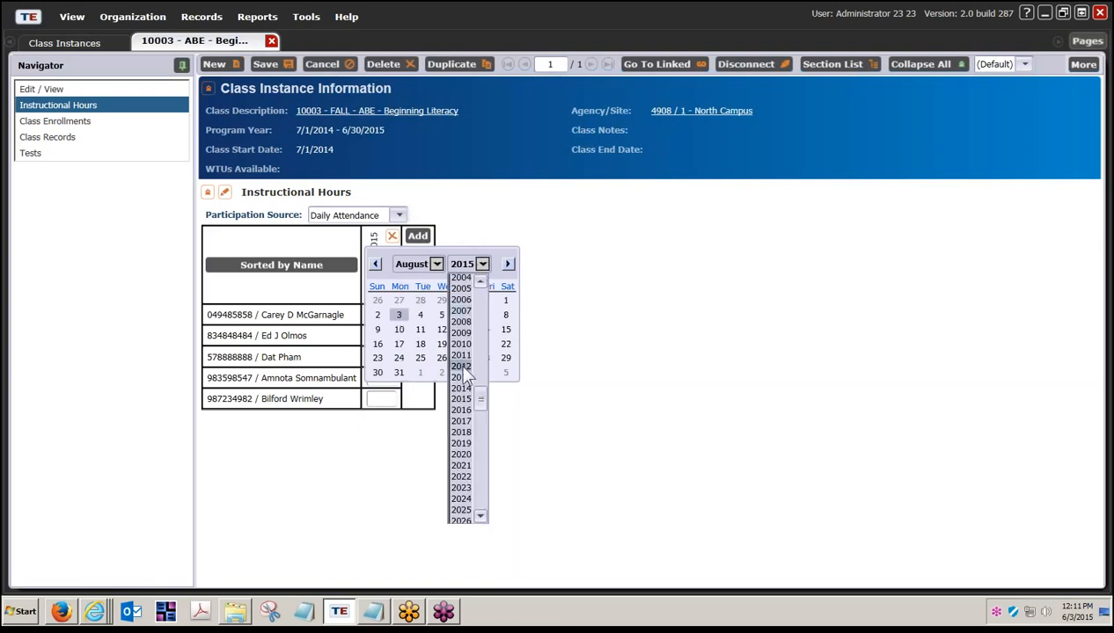
click(463, 388)
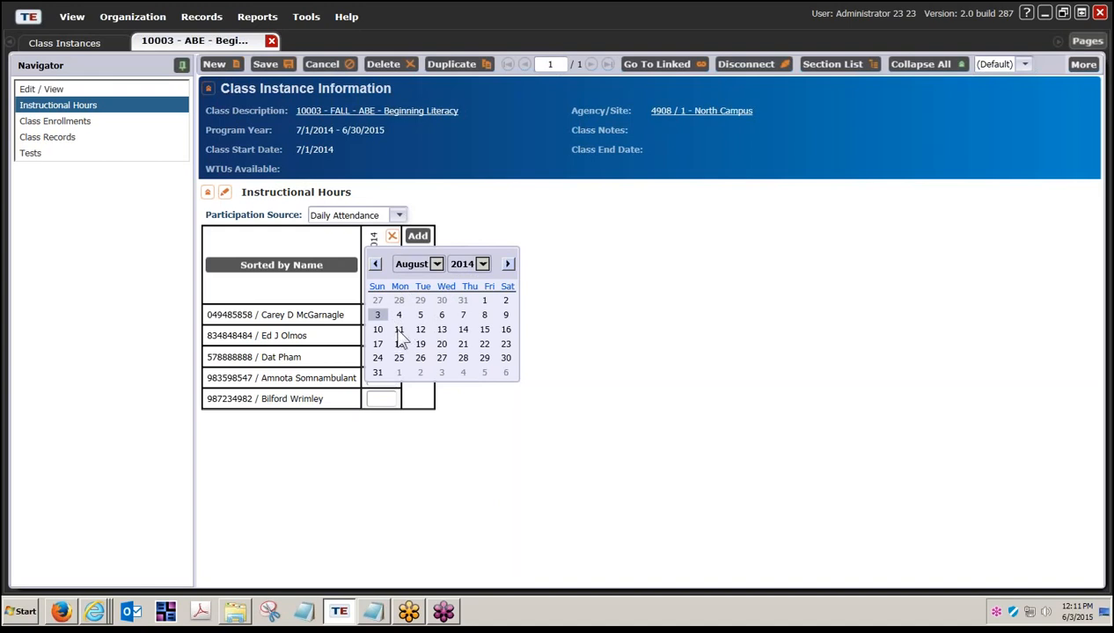
click(401, 331)
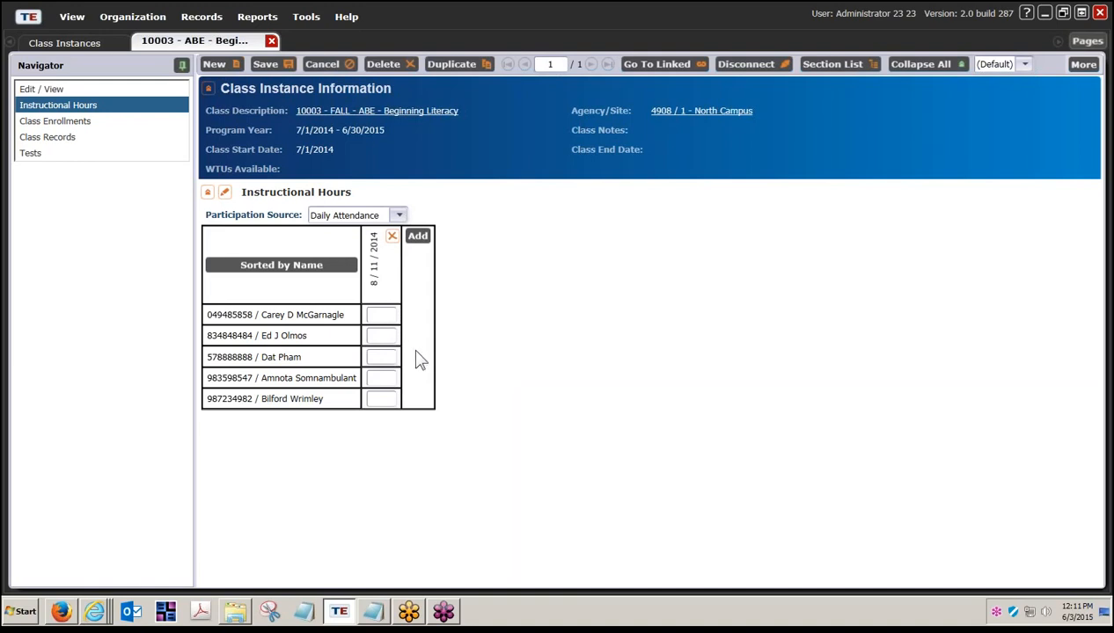
- Enter 3 hours for each of the five students under 8/11/2014, then add another date column
click(385, 316)
text(3)
click(379, 336)
text(3)
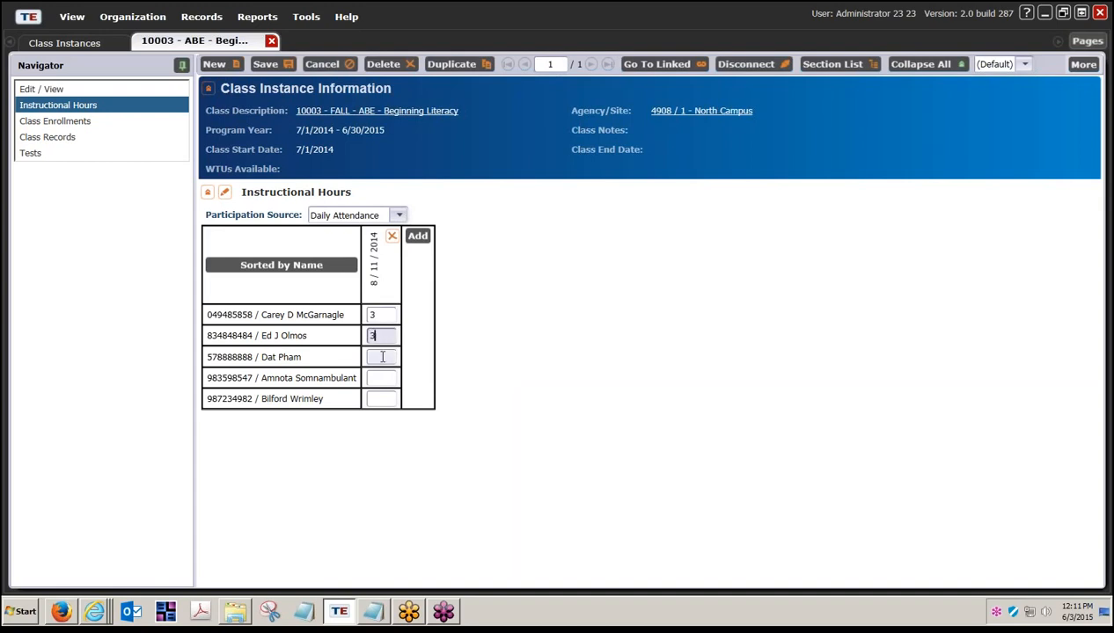
click(381, 356)
text(3)
click(381, 378)
text(3)
click(383, 401)
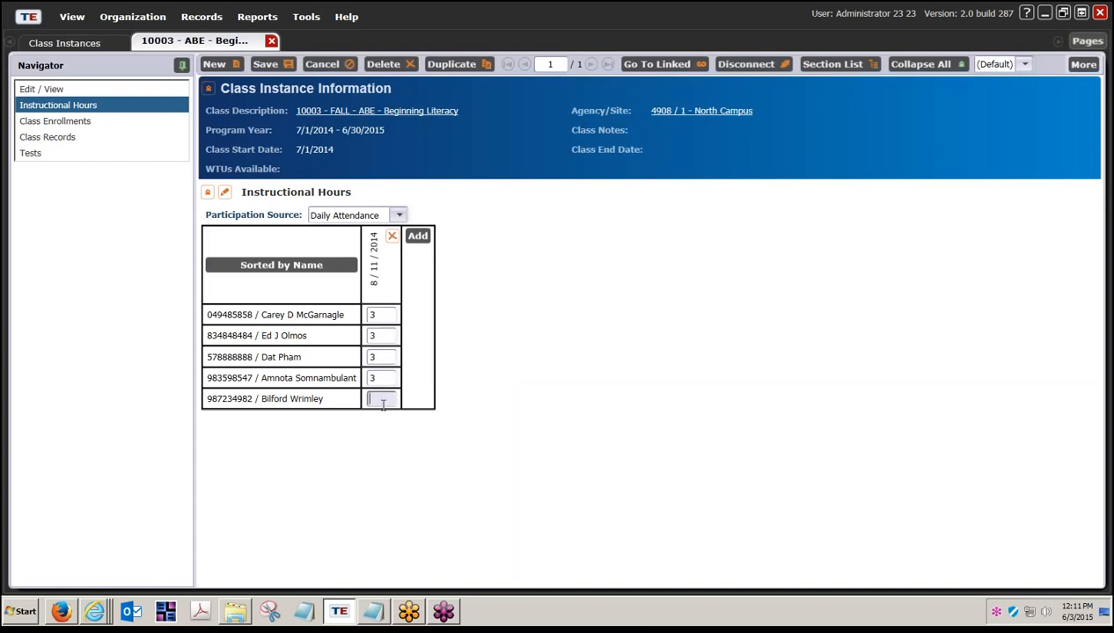
text(3)
click(417, 238)
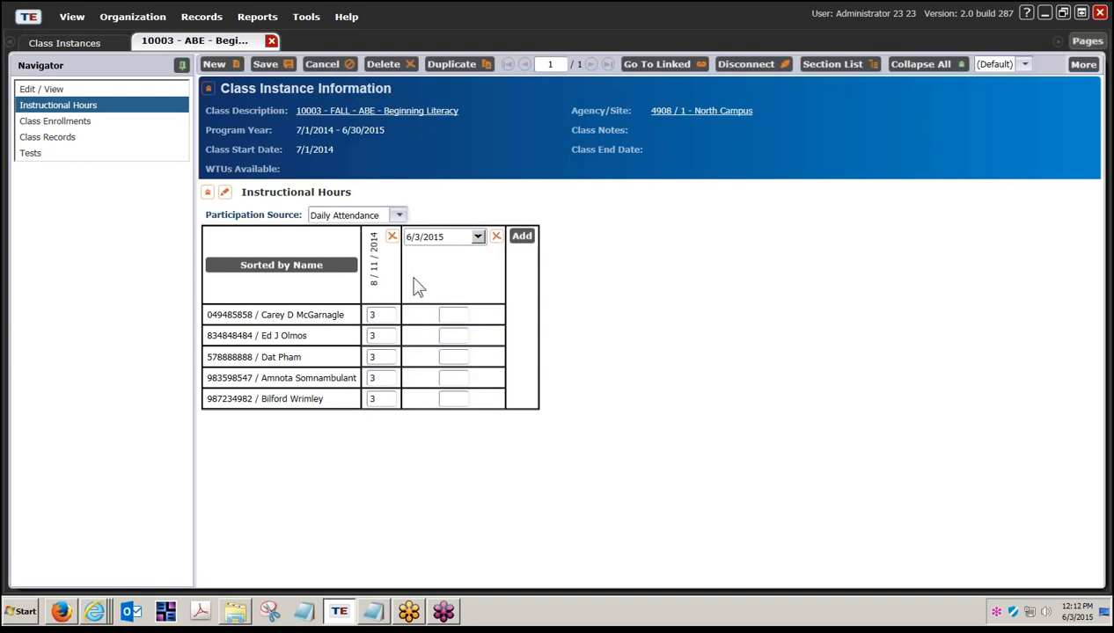
- Set the second column's date to August 12, 2014
click(417, 286)
click(478, 237)
click(471, 264)
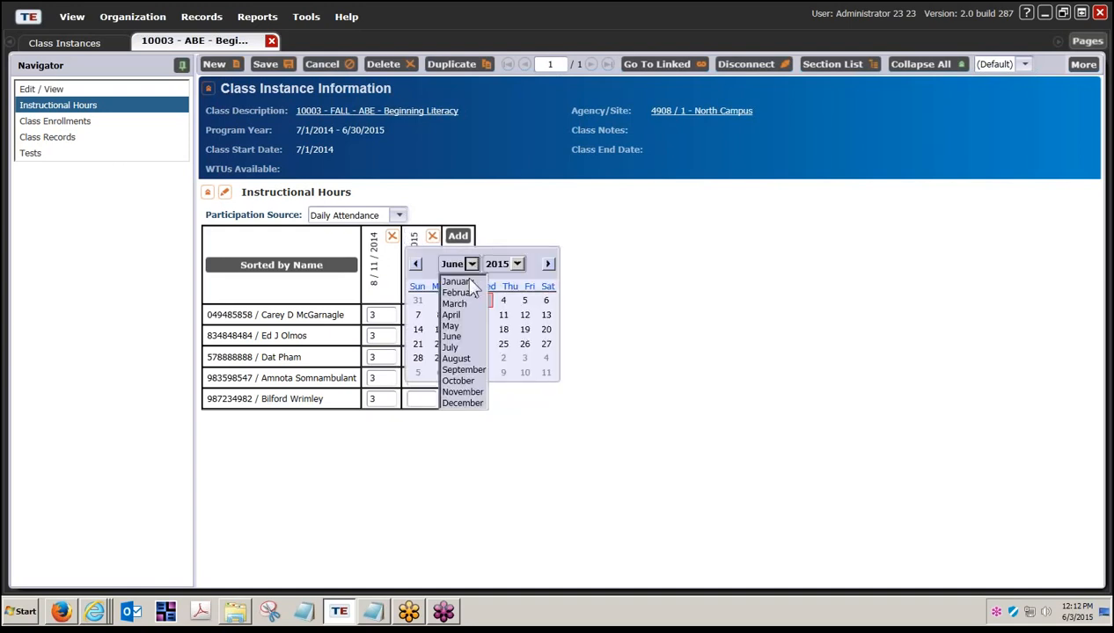
click(457, 358)
click(517, 262)
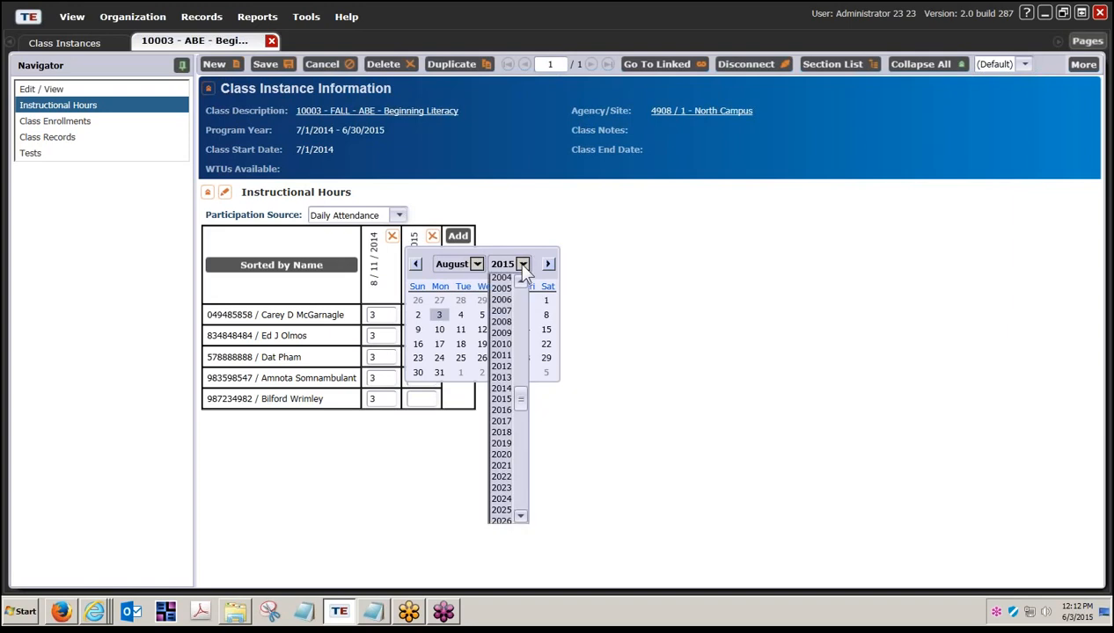
click(500, 388)
click(460, 329)
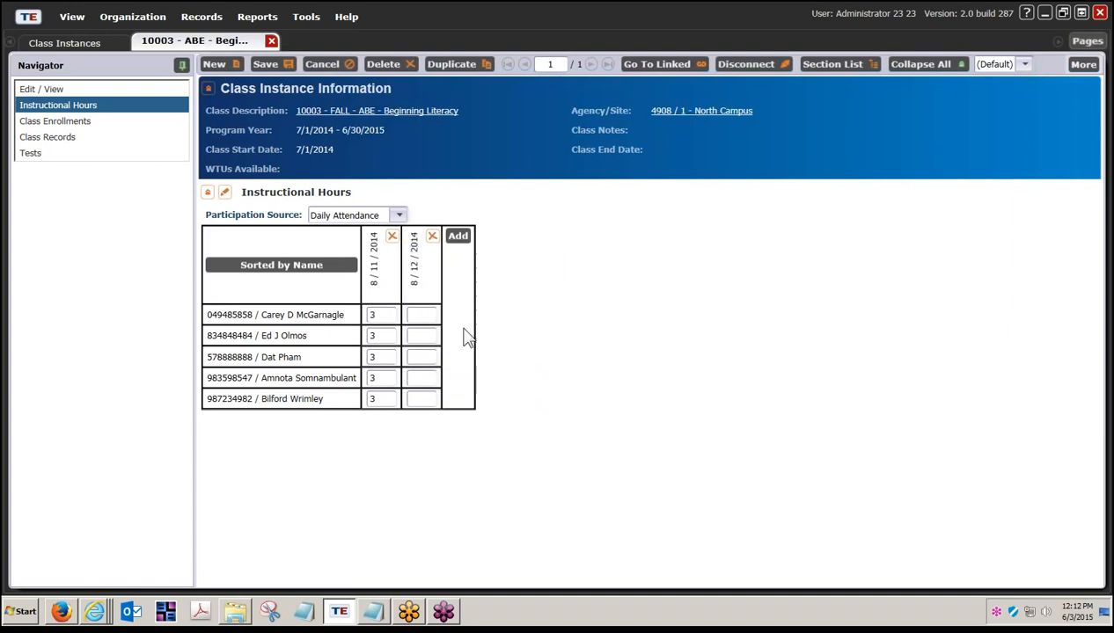
- Enter 3 hours on 8/12/2014 for students one, three, four and five, and add a third column
click(423, 317)
text(3)
click(420, 357)
text(3)
click(427, 380)
text(3)
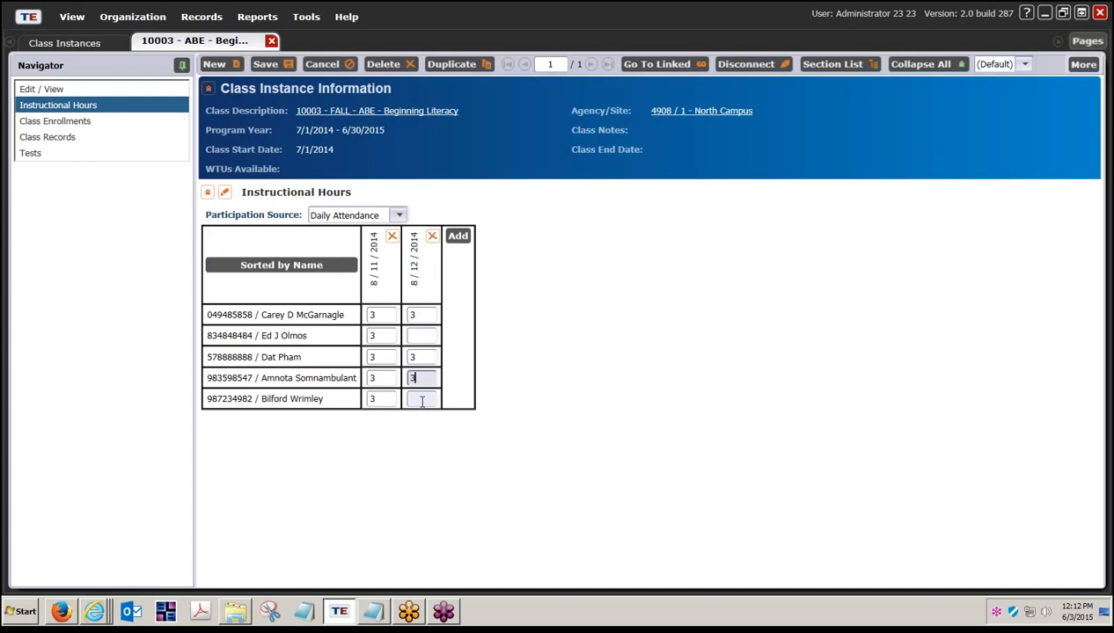
click(421, 398)
text(3)
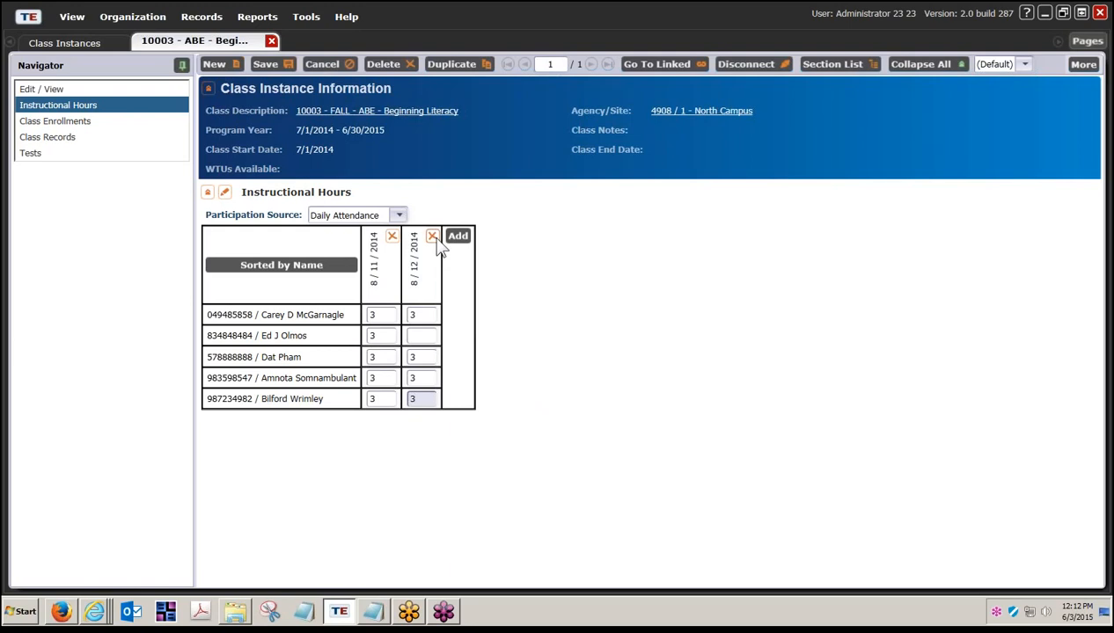
click(456, 238)
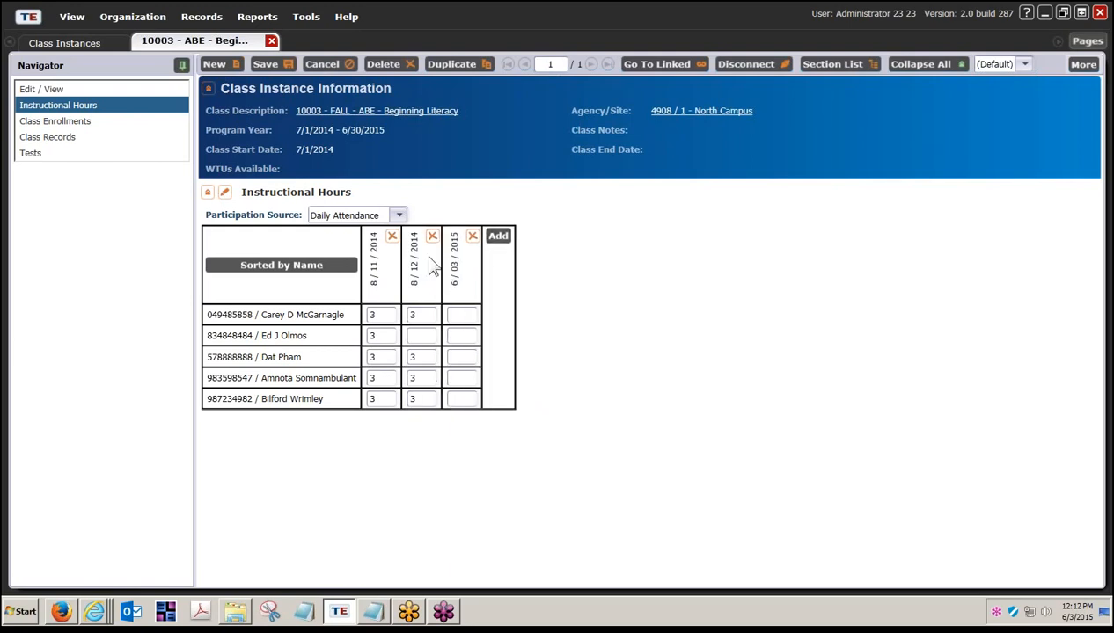
- Set the third column's date to August 13, 2014
click(453, 269)
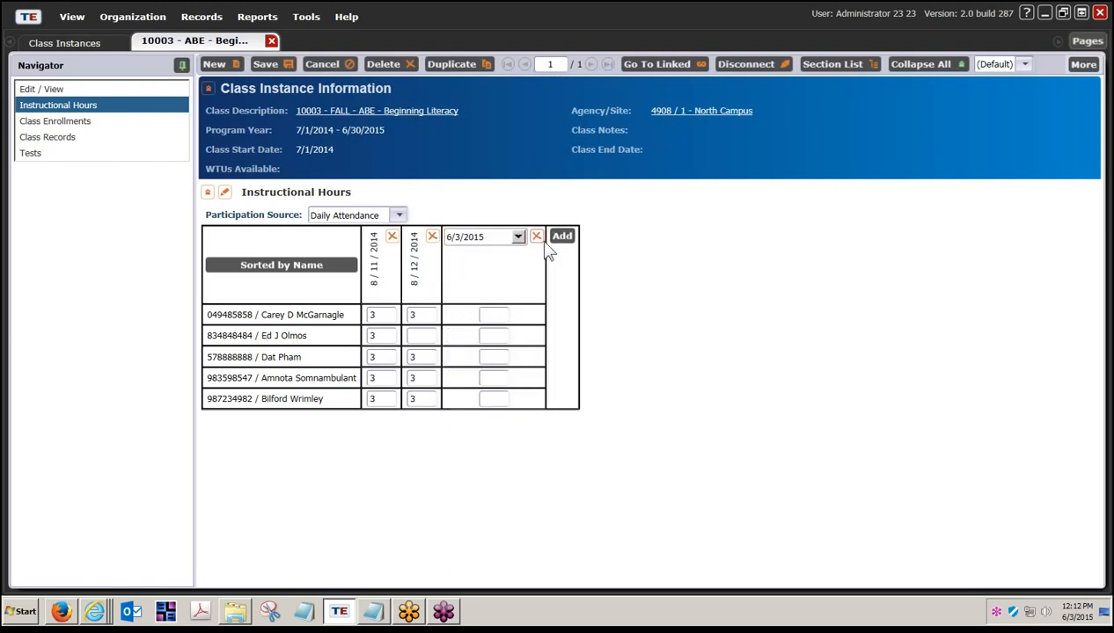
click(519, 237)
click(497, 264)
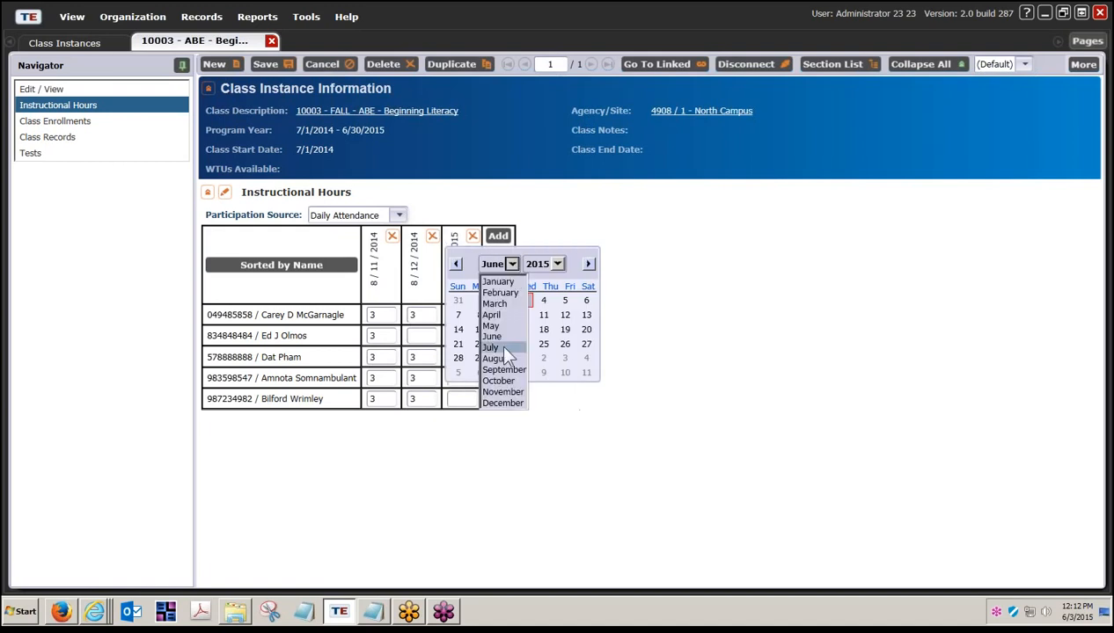
click(497, 359)
click(557, 262)
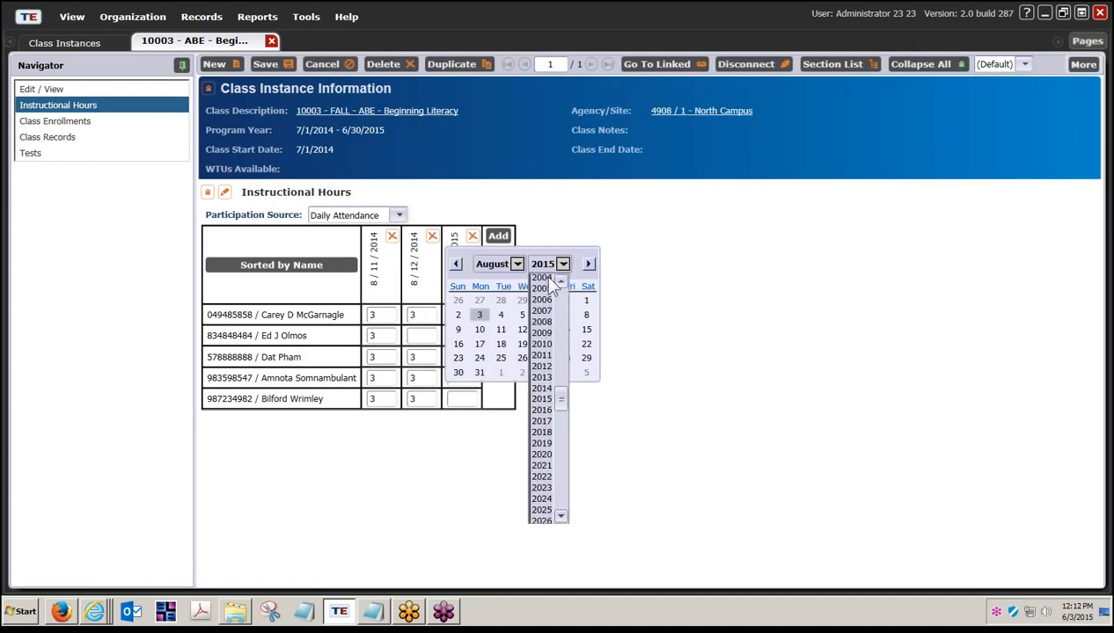
click(541, 387)
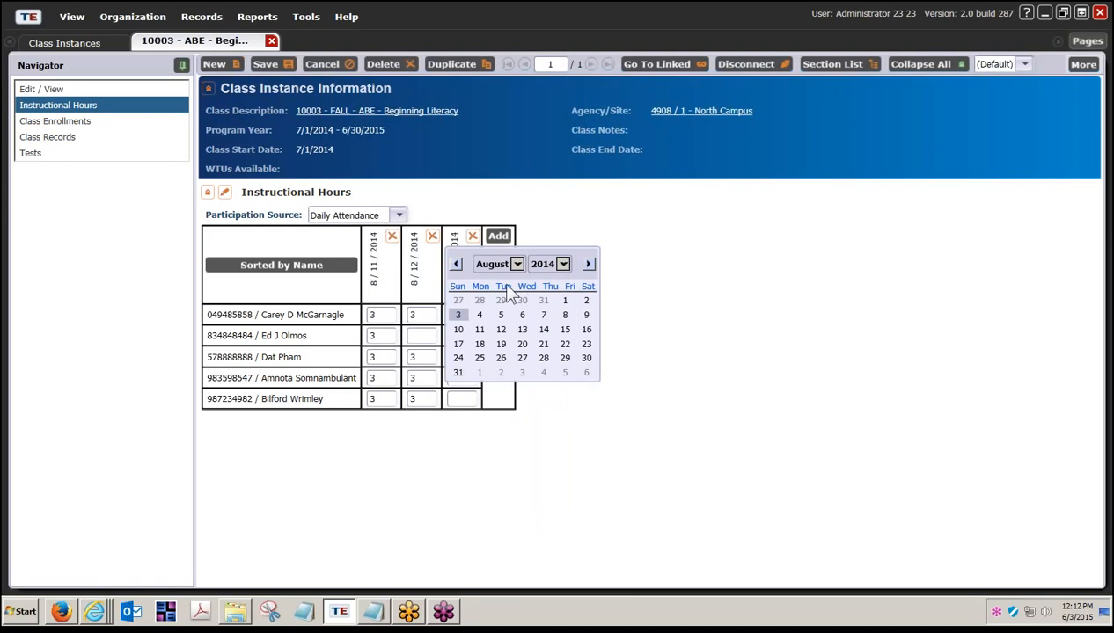
click(522, 330)
- Enter 3 hours on 8/13/2014 for every student except the fourth, and add a fourth column
click(465, 315)
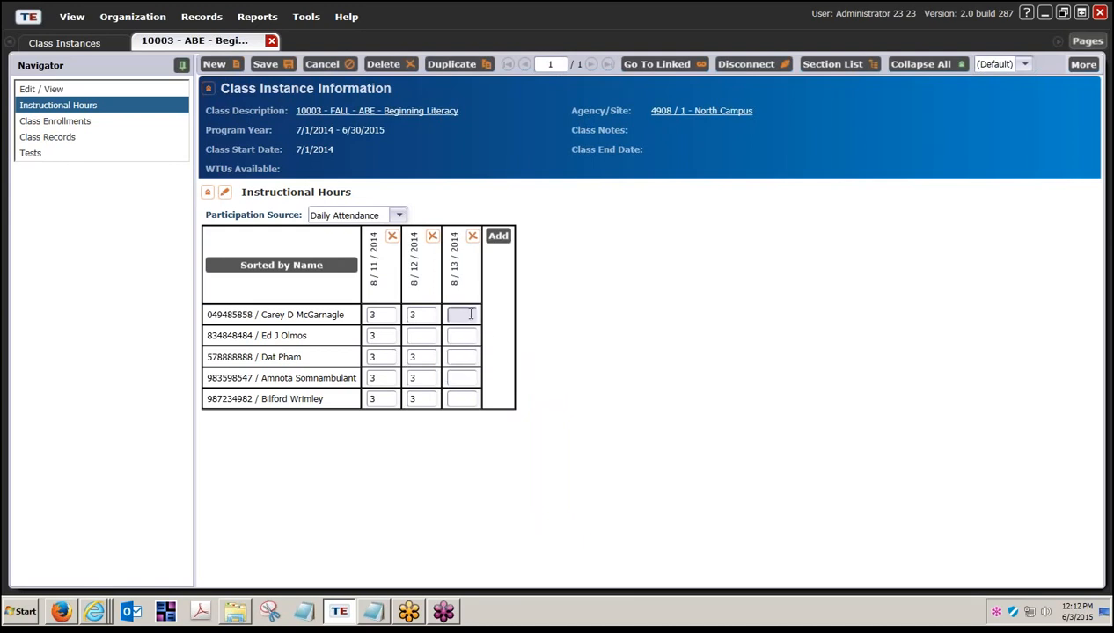
text(3)
click(459, 336)
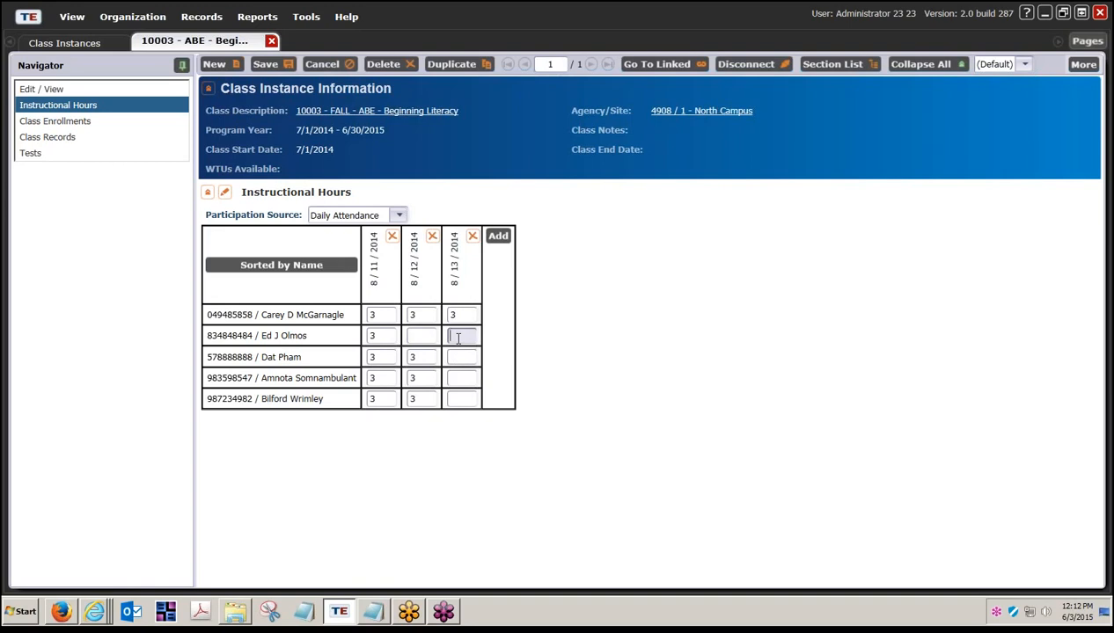
text(3)
click(461, 358)
text(3)
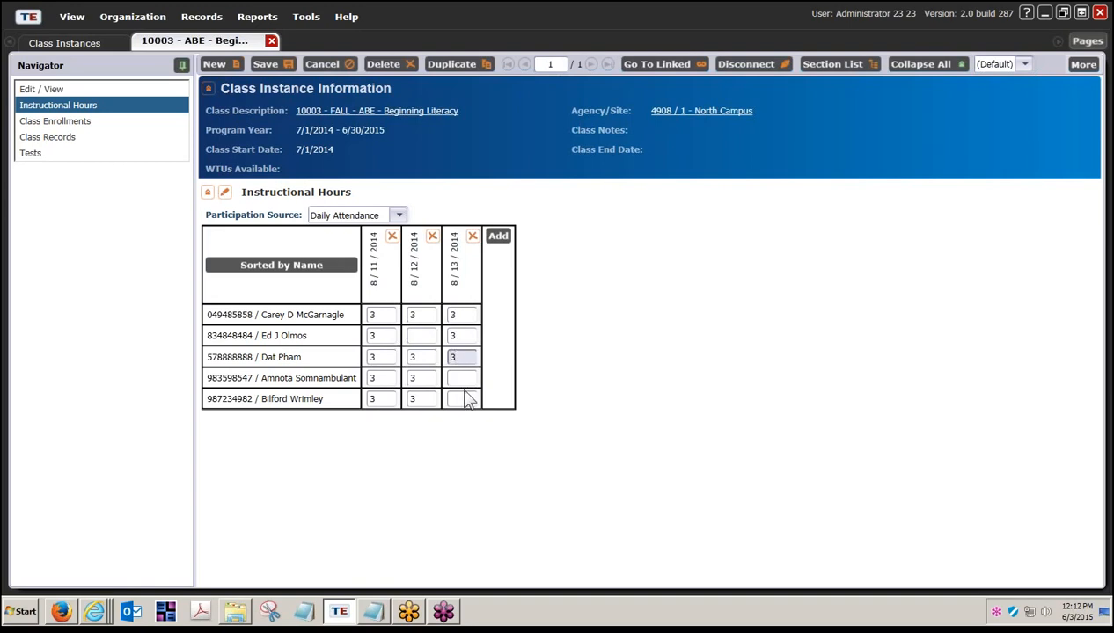
click(462, 396)
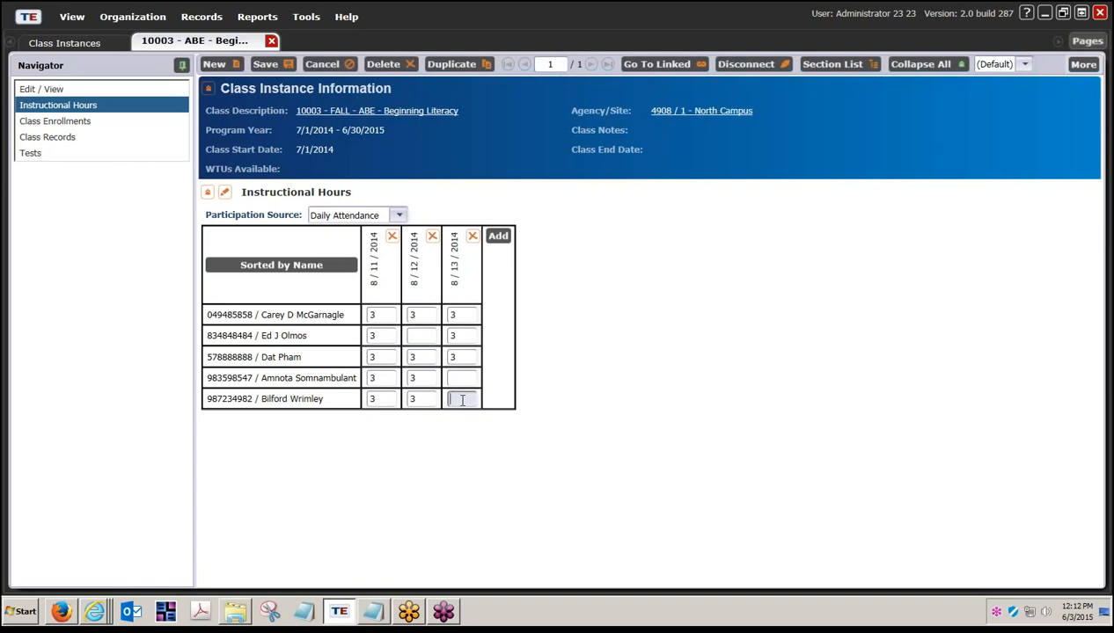
text(3)
click(499, 237)
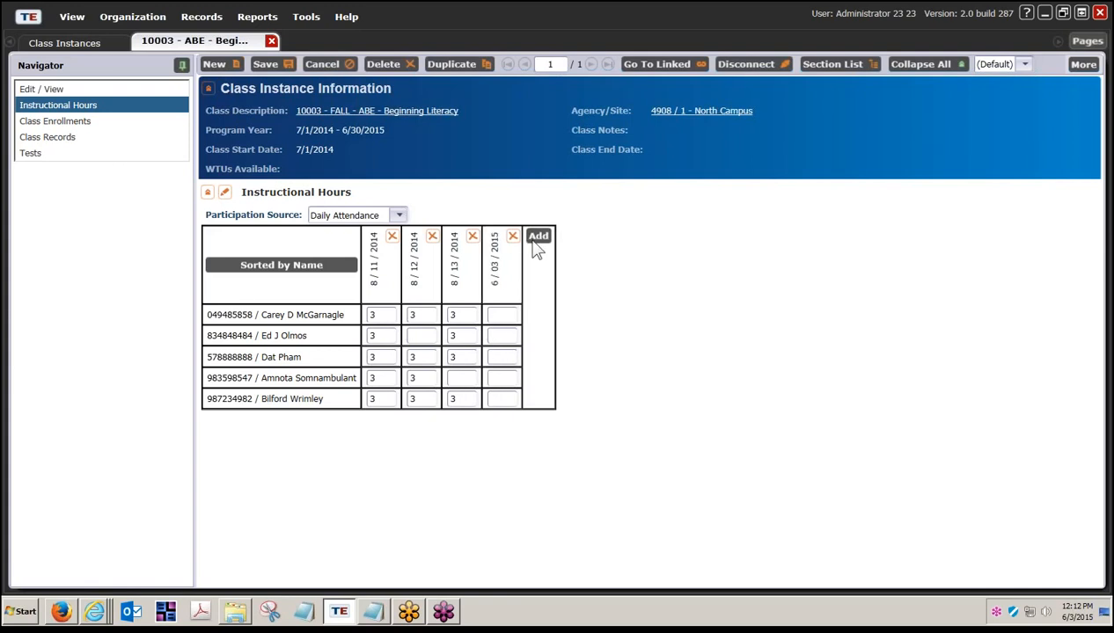
- Set the fourth column's date to August 14, 2014
click(556, 238)
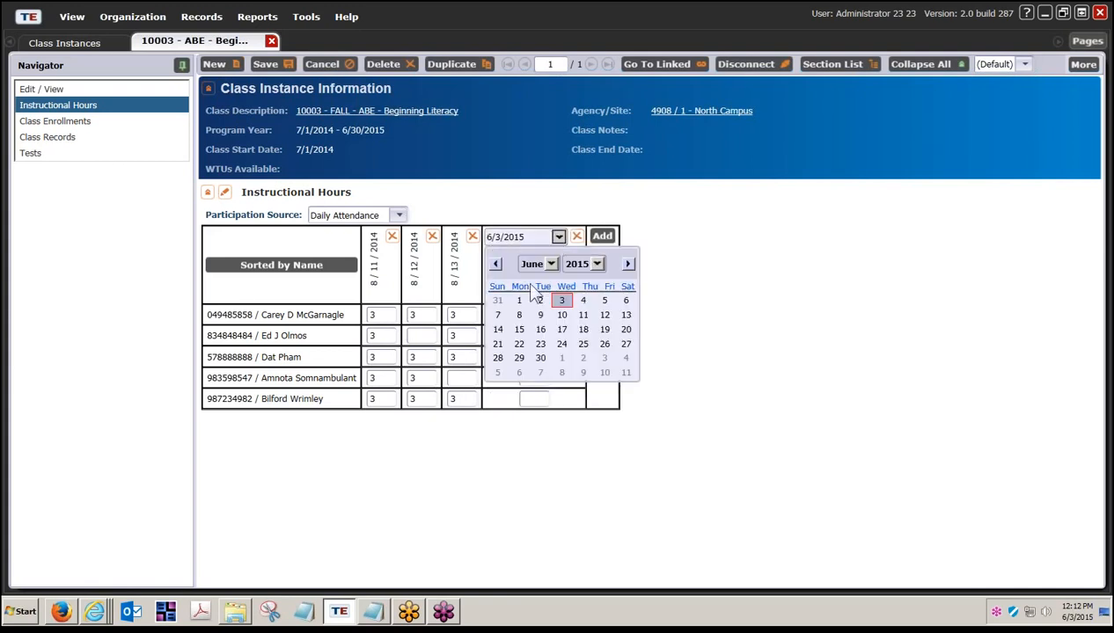
click(551, 264)
click(539, 359)
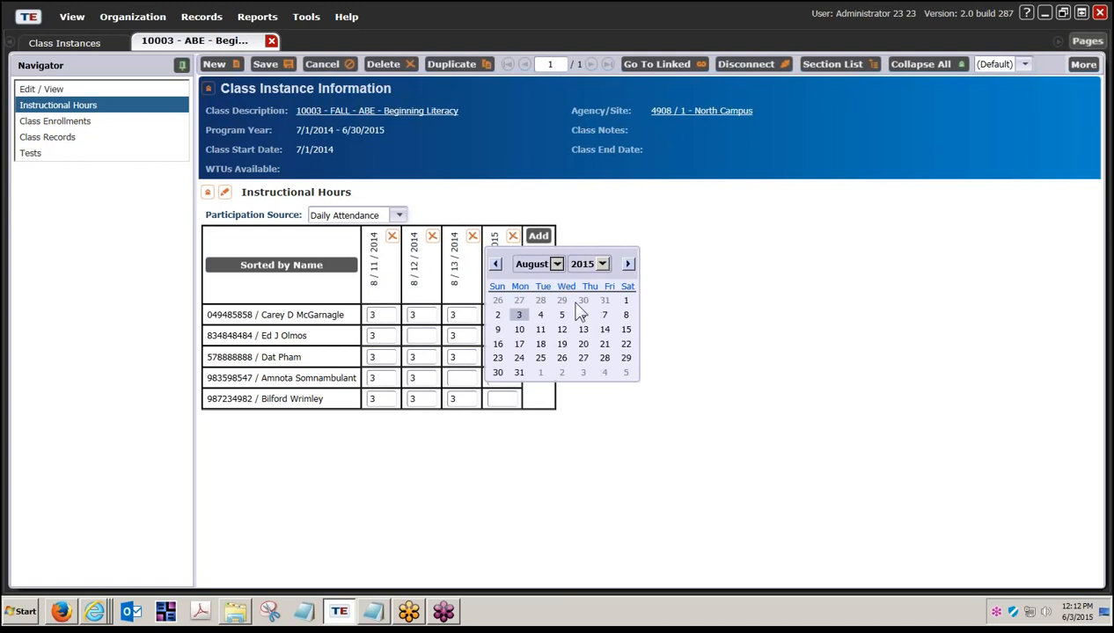
click(598, 264)
click(577, 389)
click(585, 329)
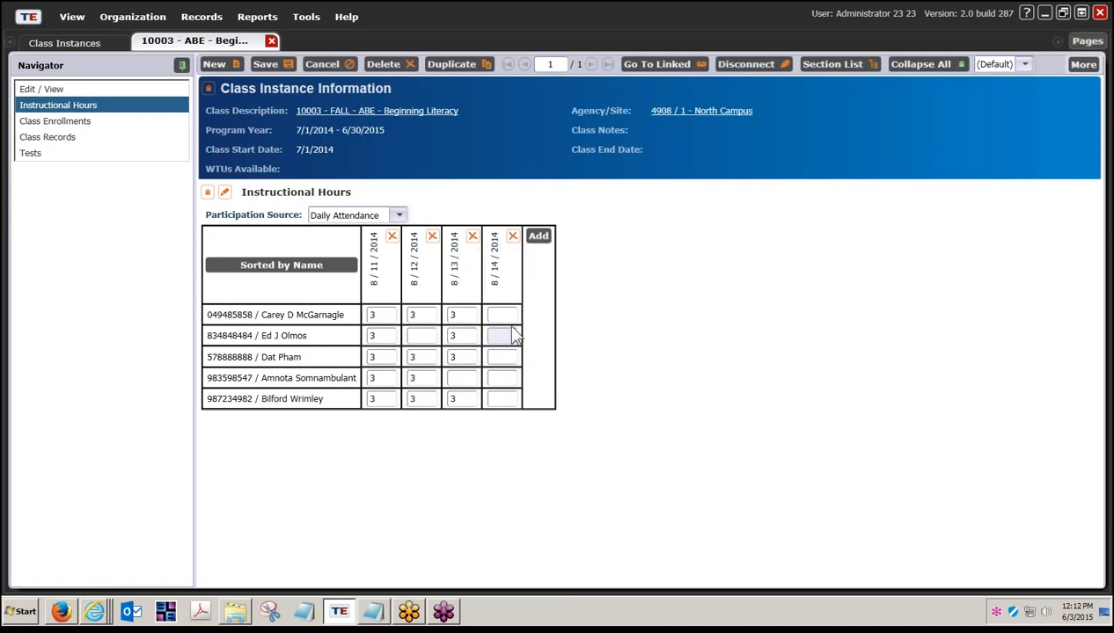
- Enter 3 hours for all five students on 8/14/2014 and save the hours grid
click(504, 316)
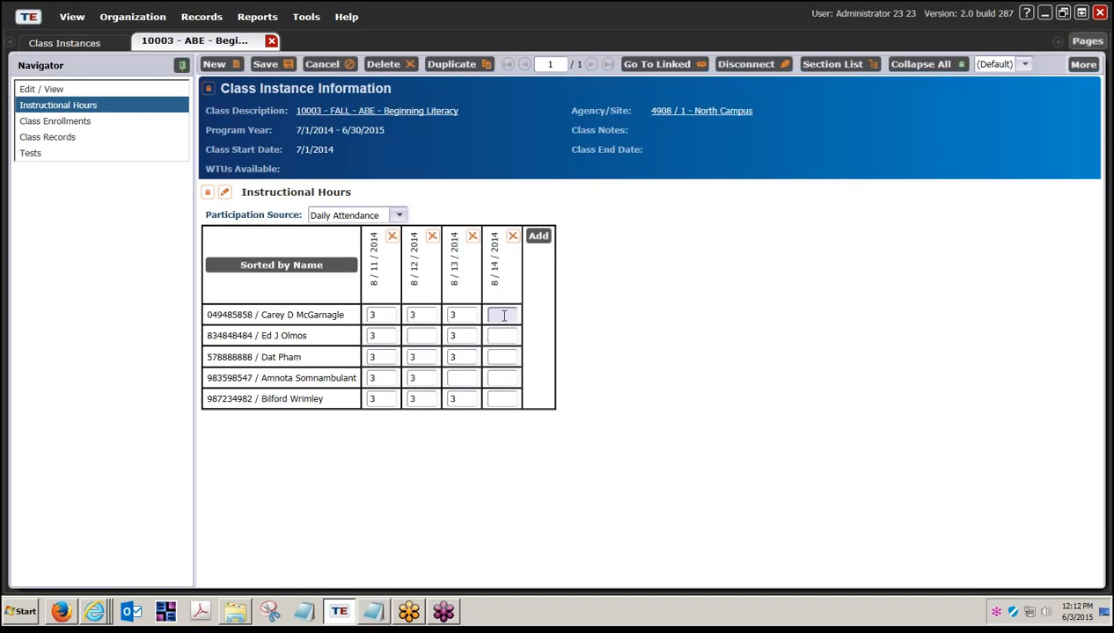
text(3)
key(Tab)
text(3)
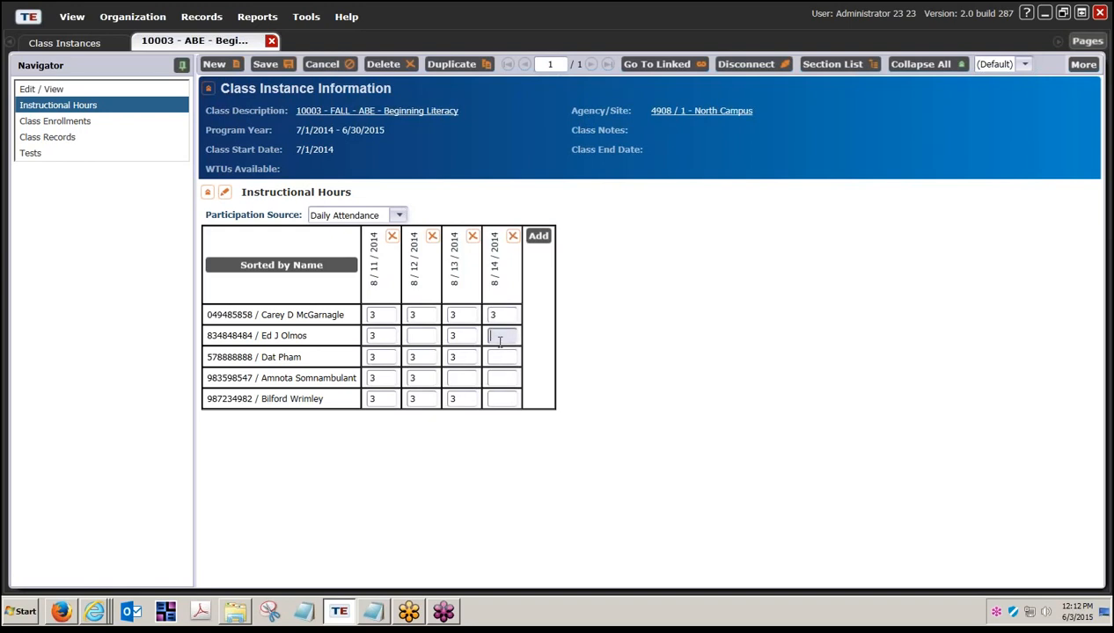
key(Tab)
text(3)
key(Tab)
text(3)
key(Tab)
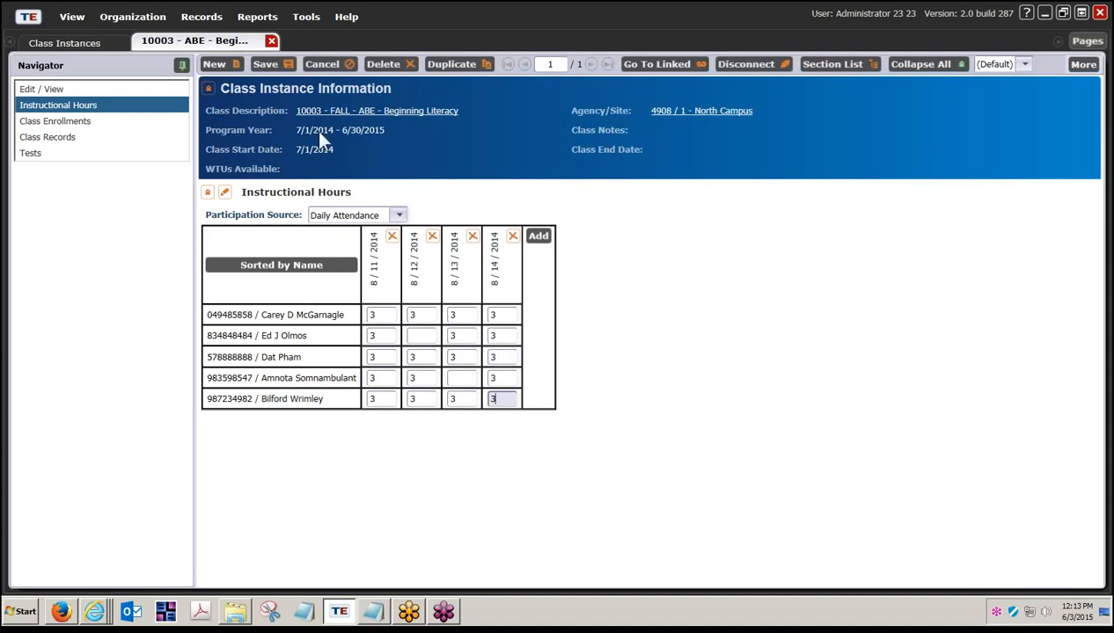
click(281, 64)
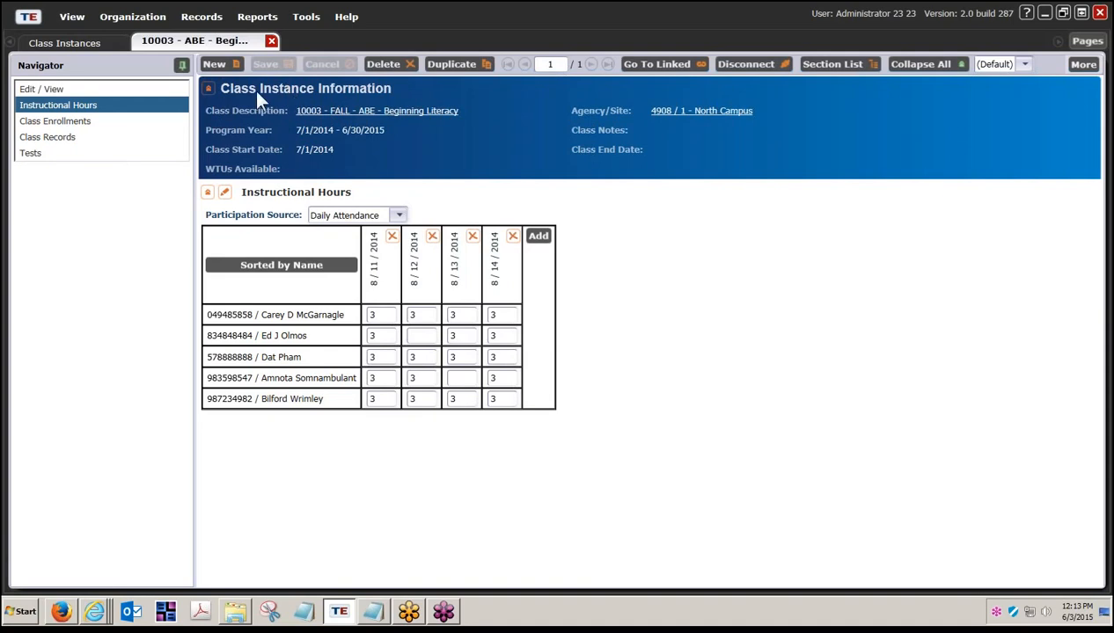
- Review the daily attendance in Class Records, then close class 10003 back to Class Instances
click(69, 139)
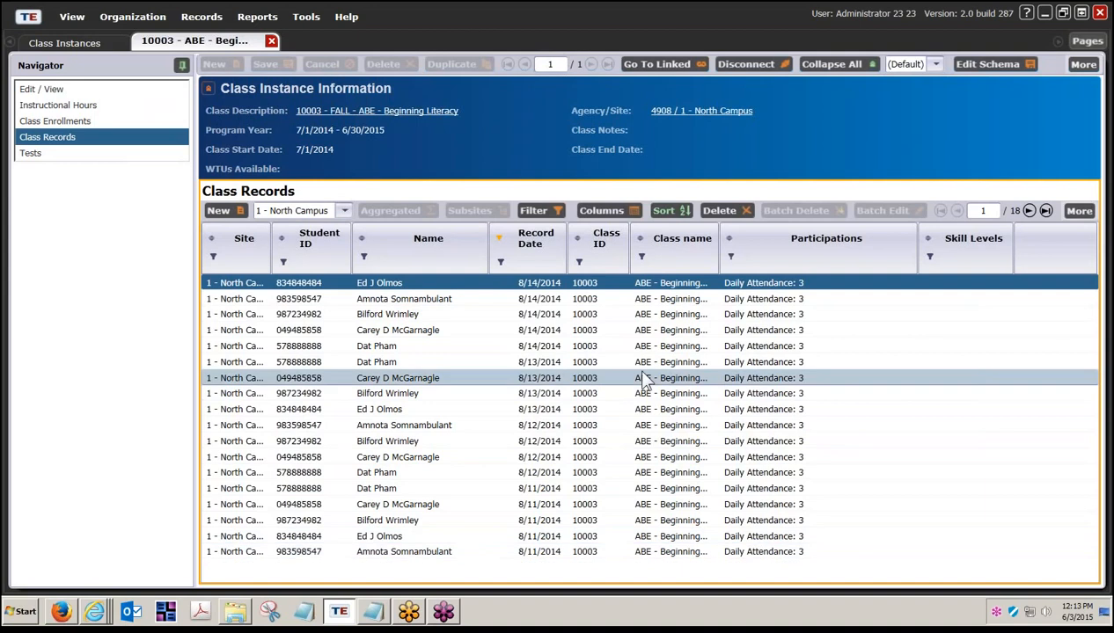
click(273, 44)
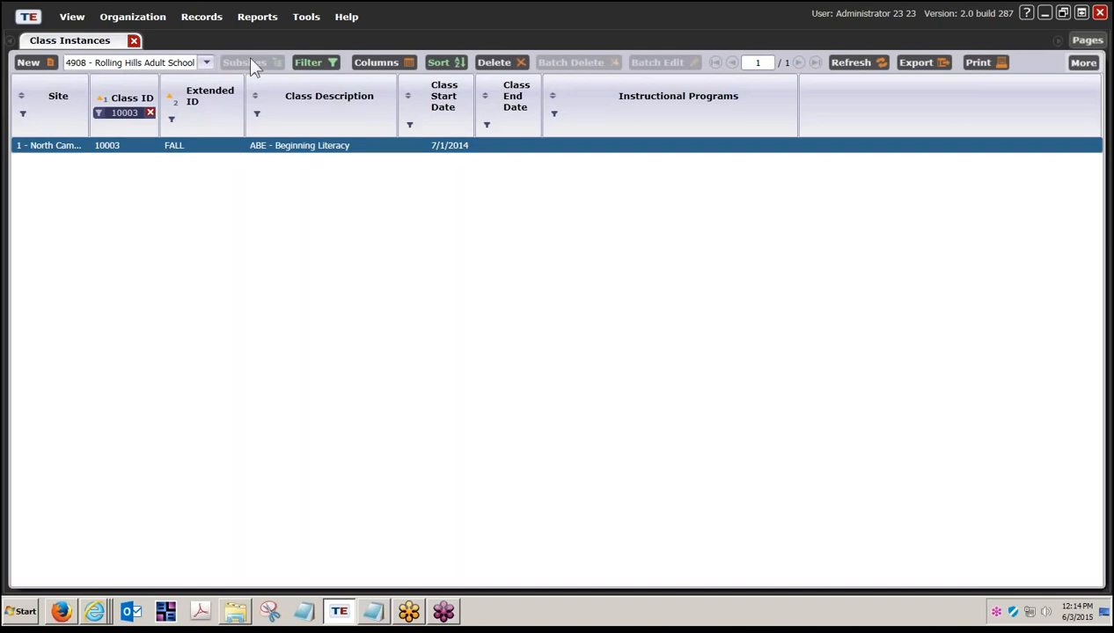
- Show the Tools menu with its wizards, including the Class Replication Wizard
click(306, 18)
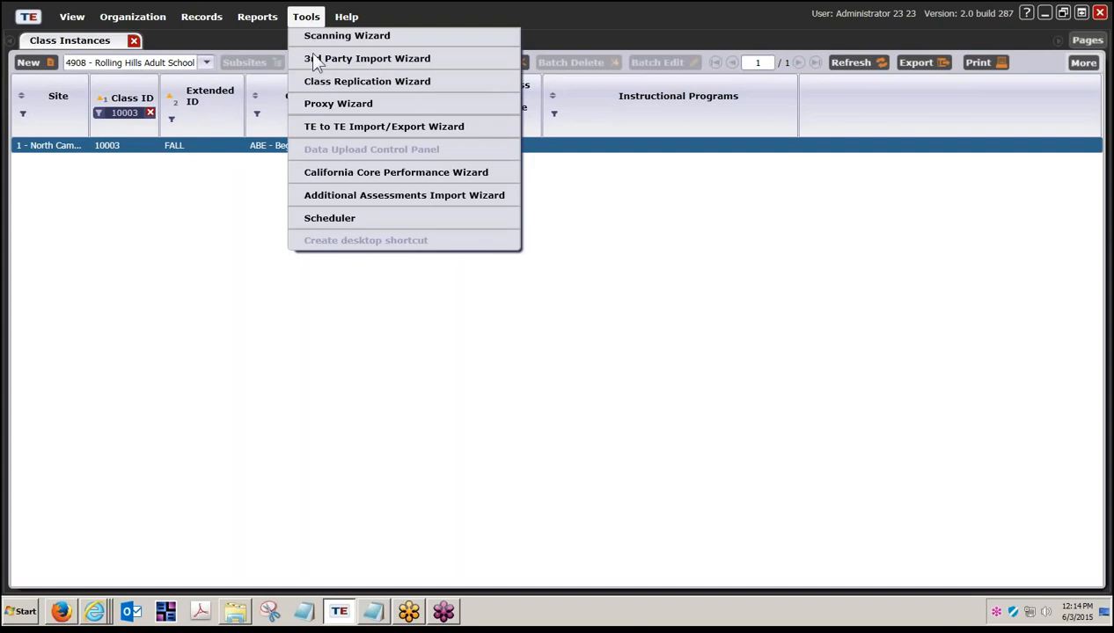
- Launch the 3rd Party Import Wizard and start a new session for Attendance hours (7050)
click(324, 59)
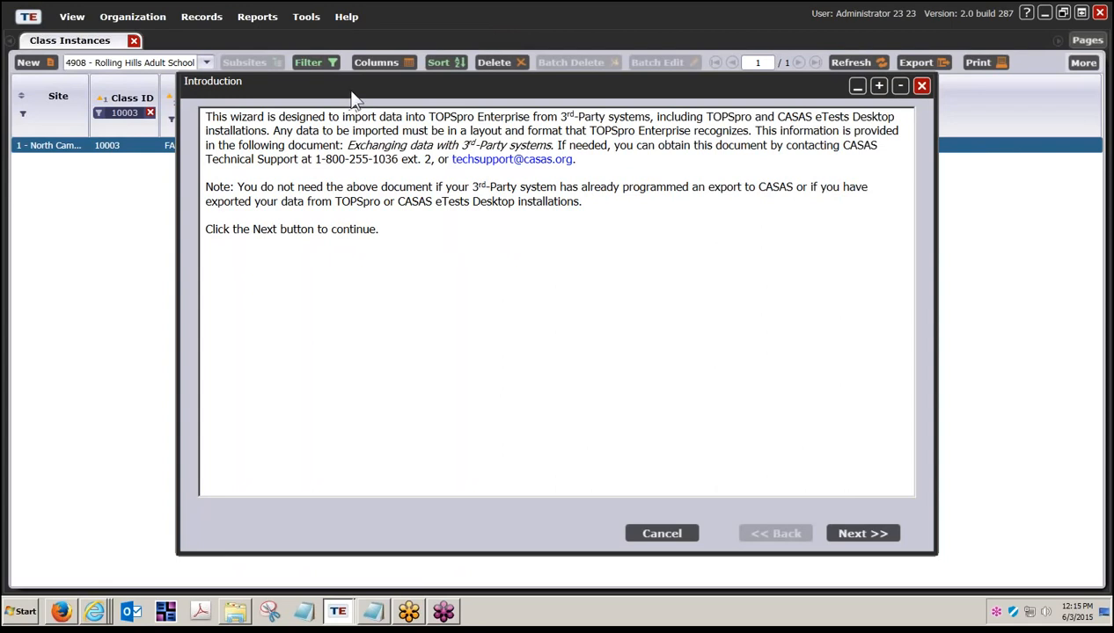
click(862, 534)
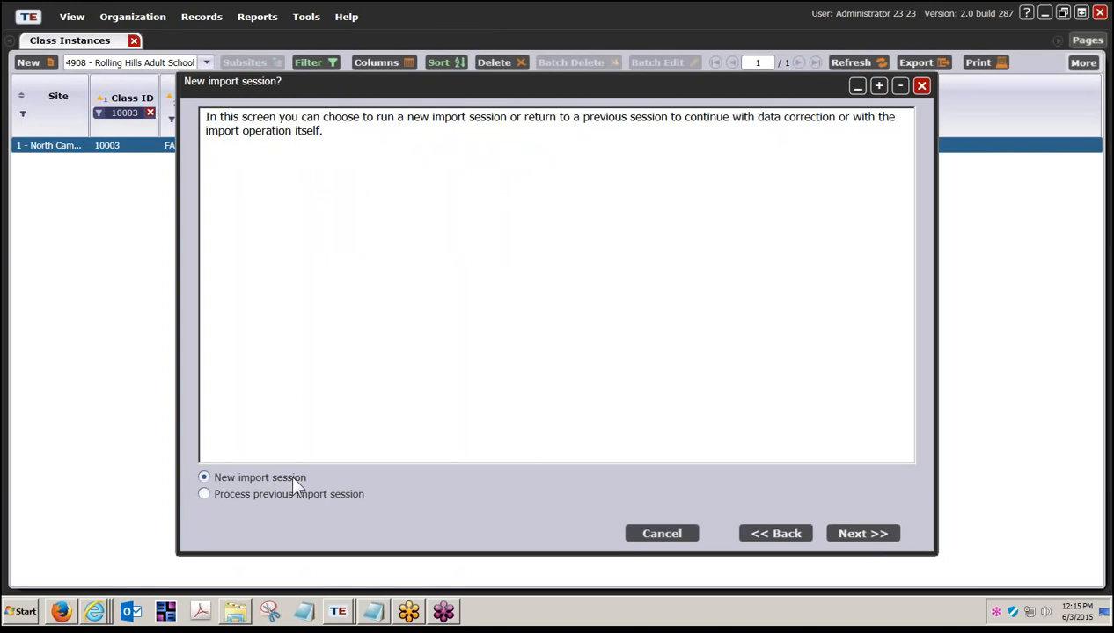
click(860, 534)
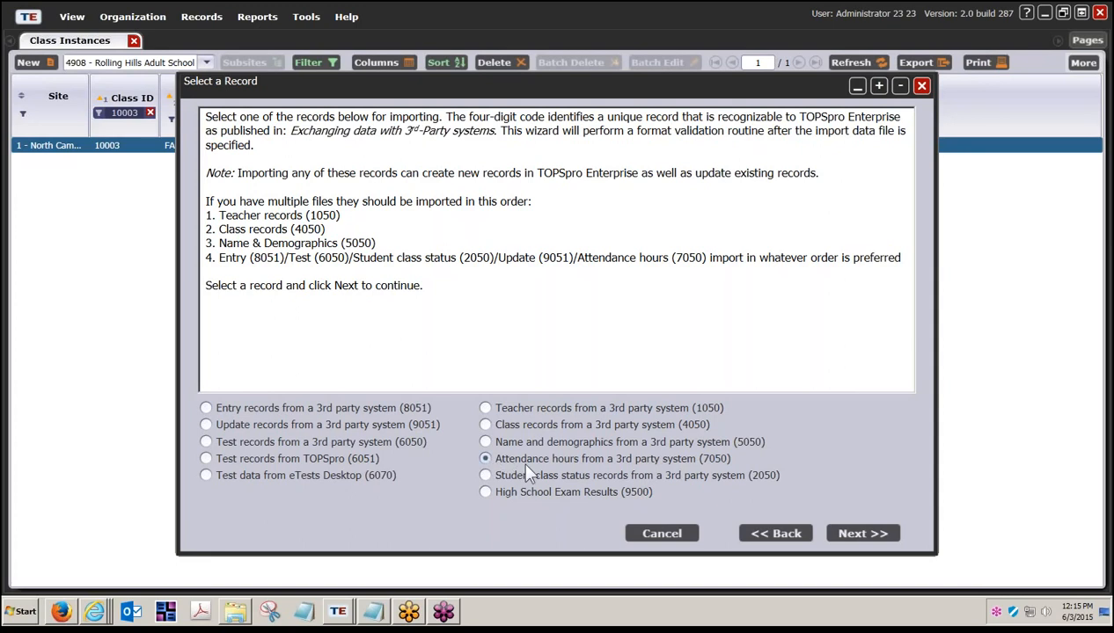
- Keep CSV as the file format and browse to the IMPORT FILES folder
click(863, 532)
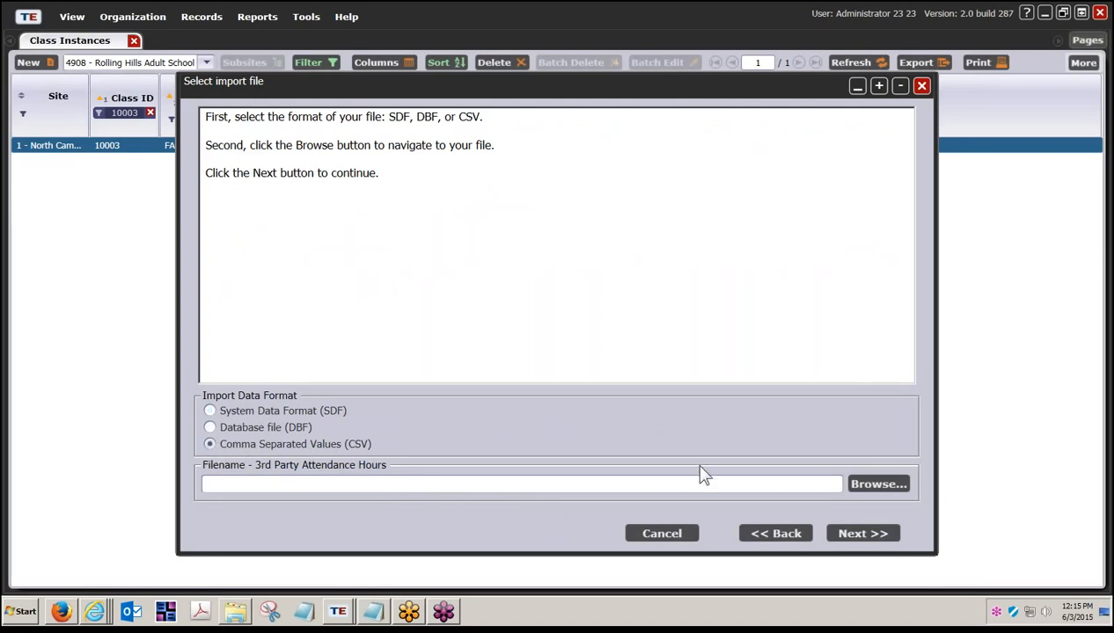
click(888, 484)
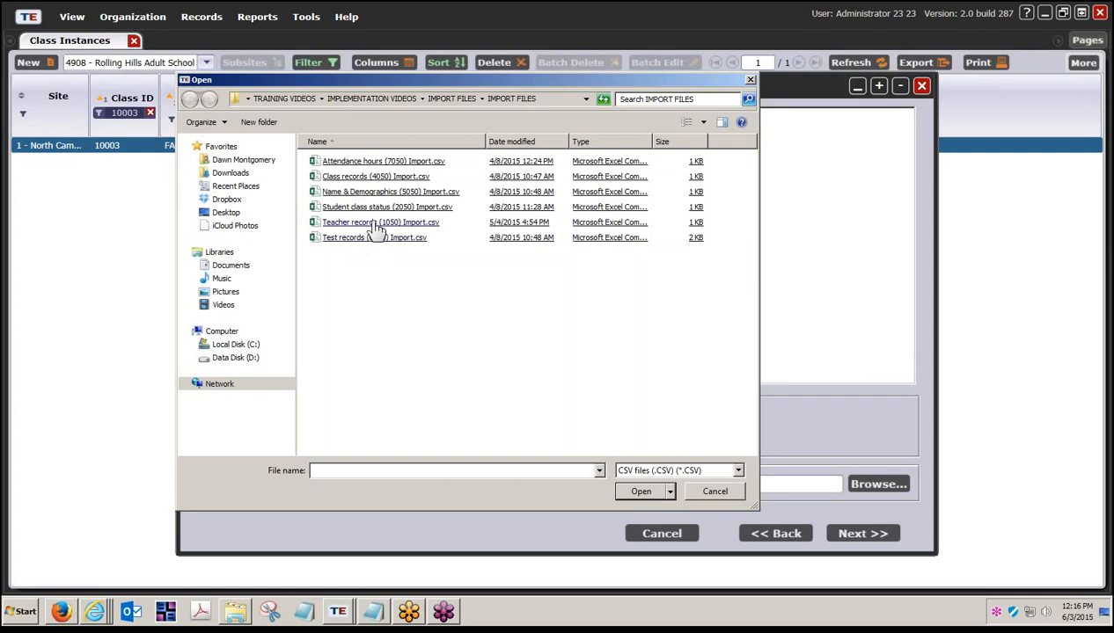
- Choose Attendance hours (7050) Import.csv and advance to the import options
click(378, 163)
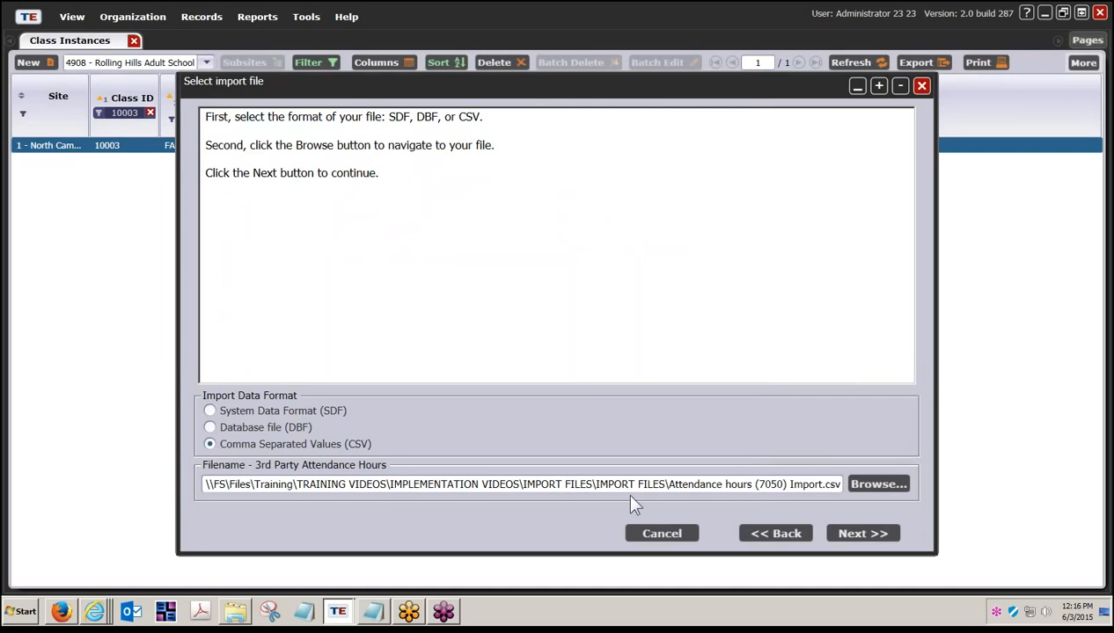
click(859, 534)
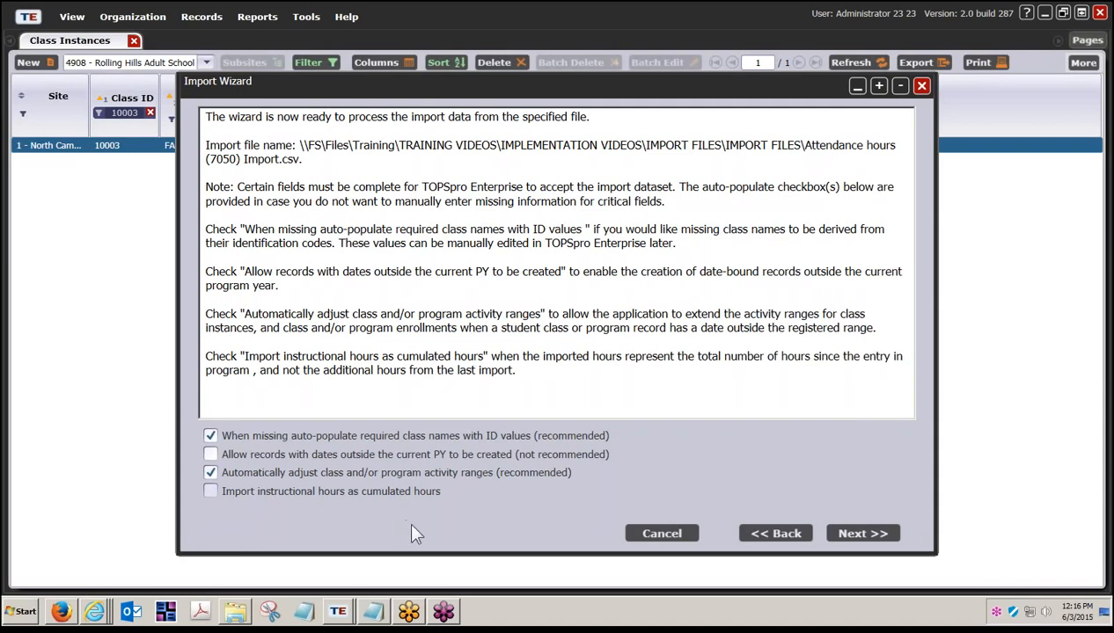
- Process the 7050 attendance import file, then review its 2 valid records in Edit Records
click(863, 540)
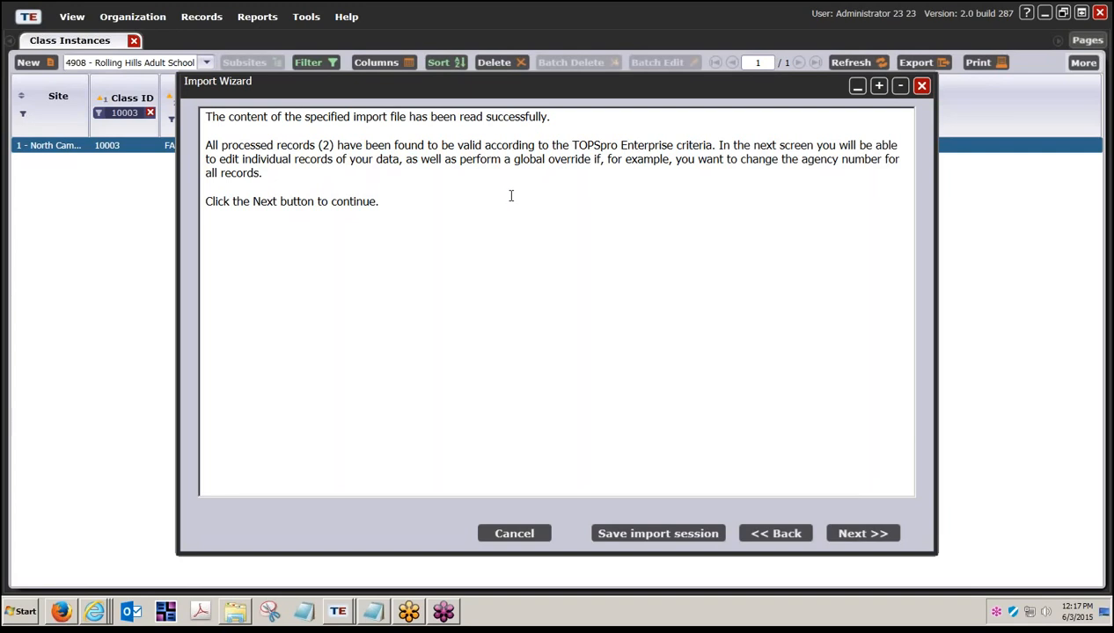
click(867, 536)
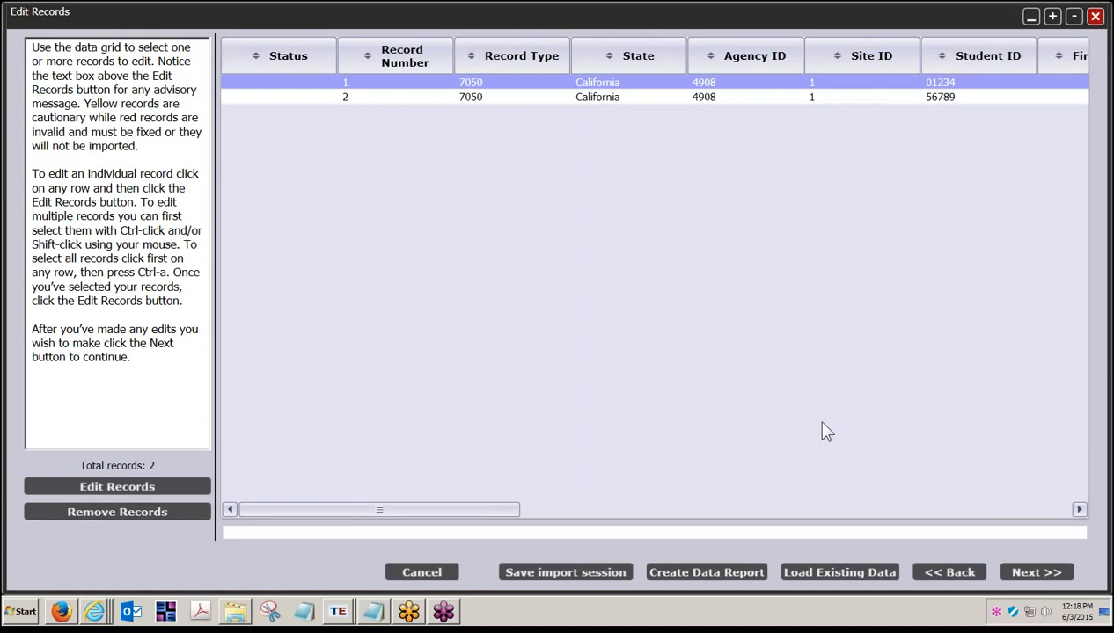
- Scroll to the two records' class columns and request Load Existing Data from the server
drag(454, 512, 714, 512)
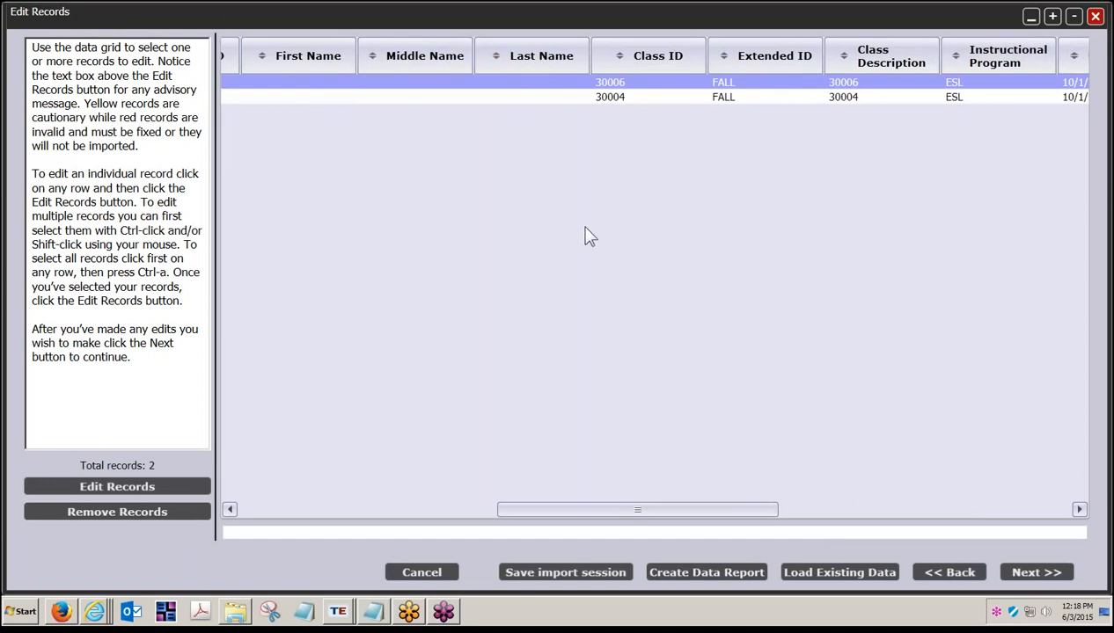
click(850, 574)
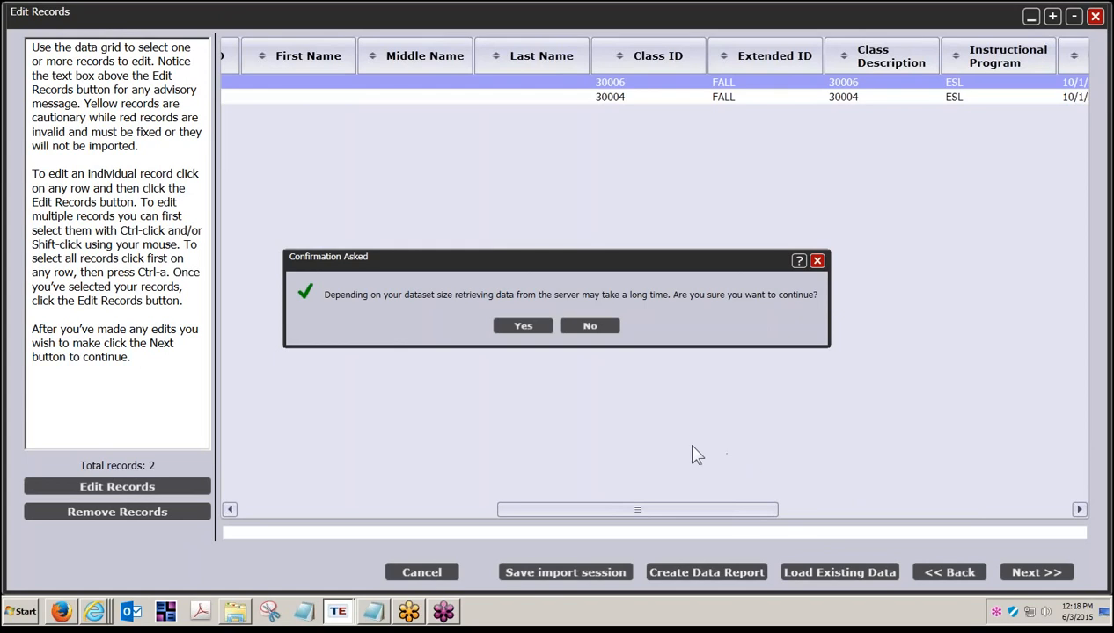
- Confirm retrieving existing student names and advance to Ready to Import with 2 valid records
click(524, 326)
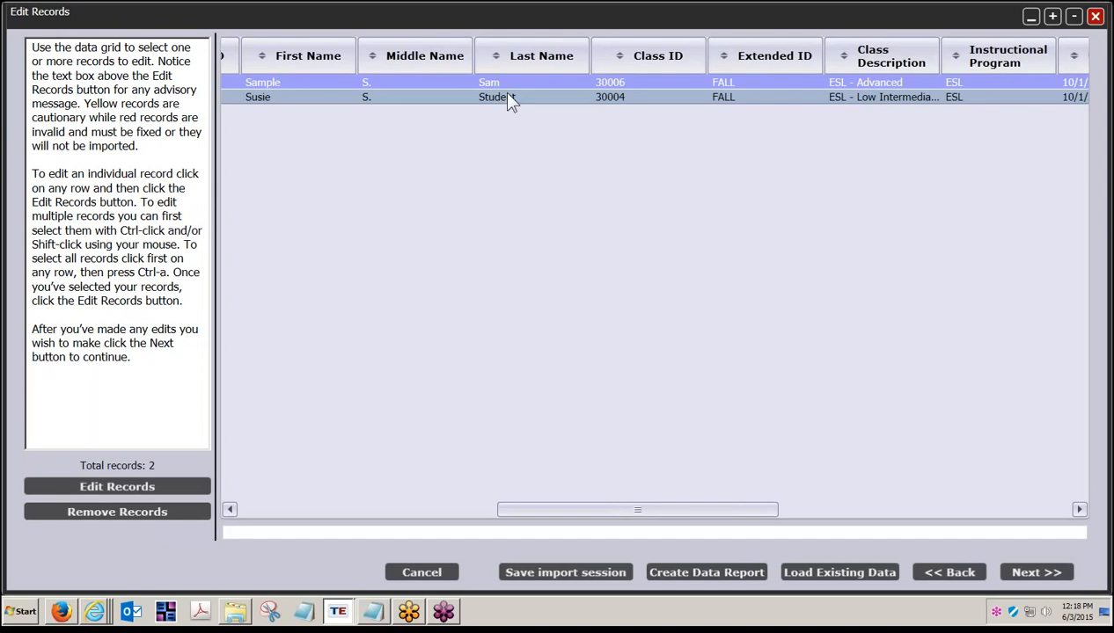
click(1035, 573)
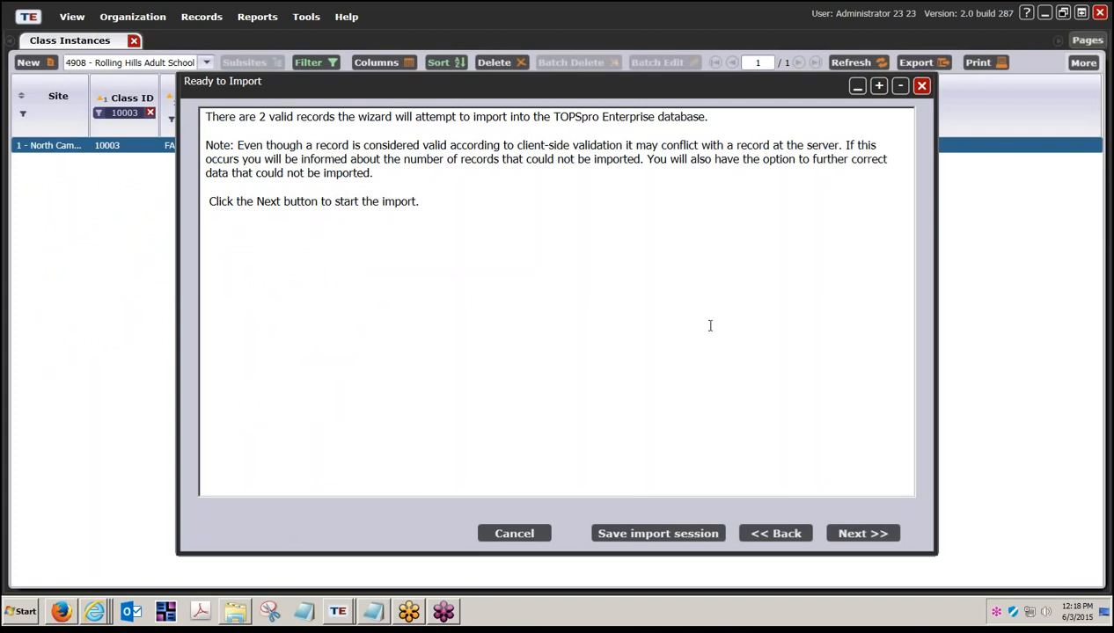
- Import the 2 valid attendance records and close Import Results to return to class 10003
click(843, 529)
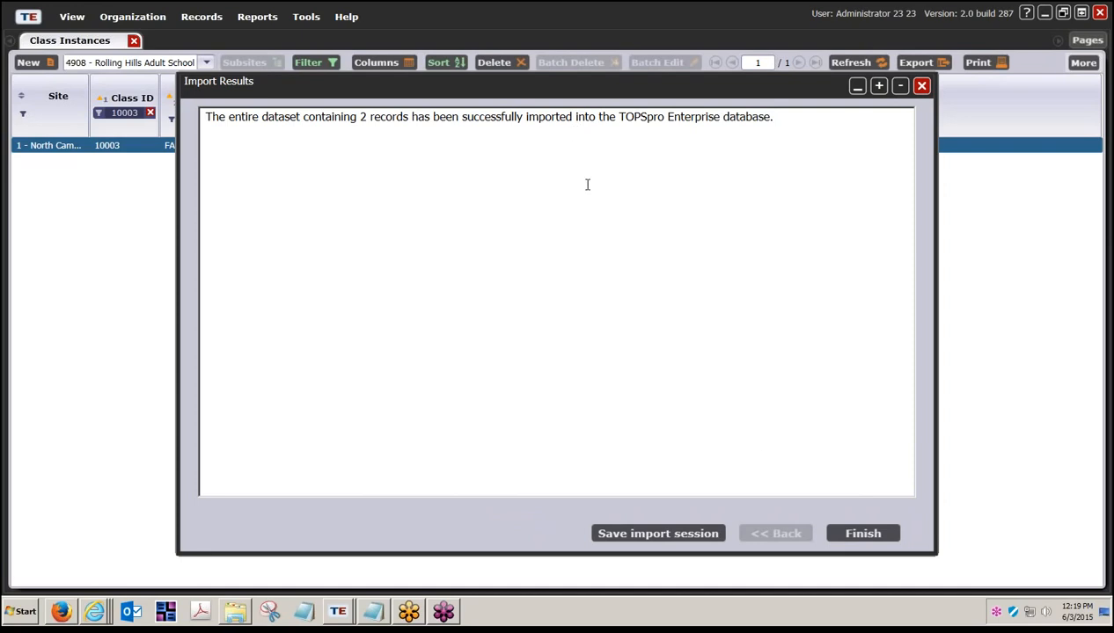
click(863, 534)
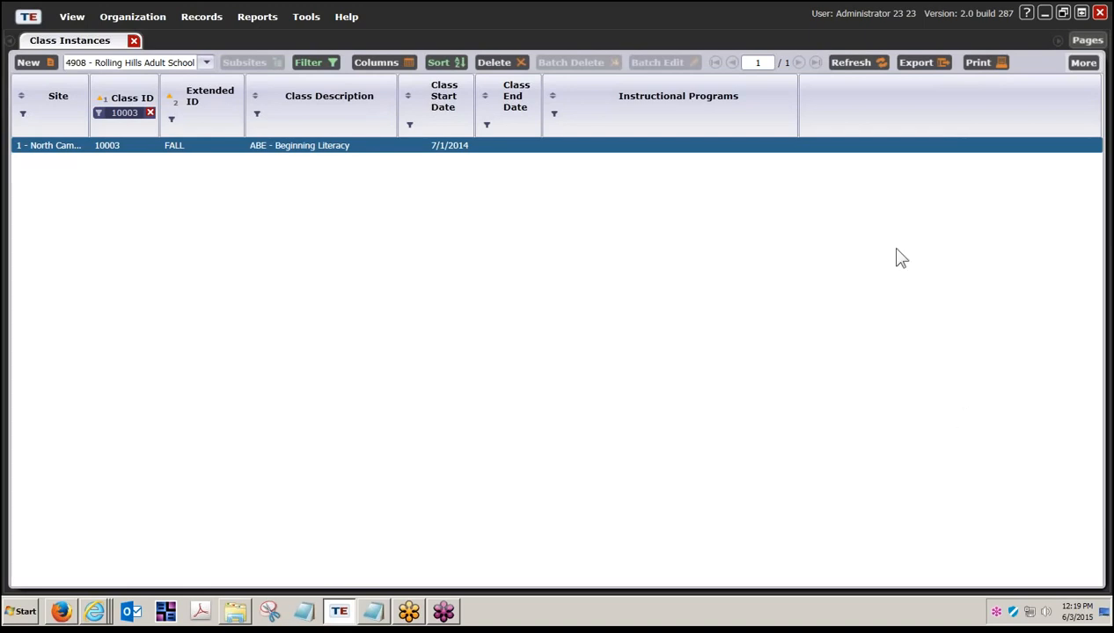
- Show Class Records in the Child Lister and remove the Class ID 10003 filter
click(1084, 64)
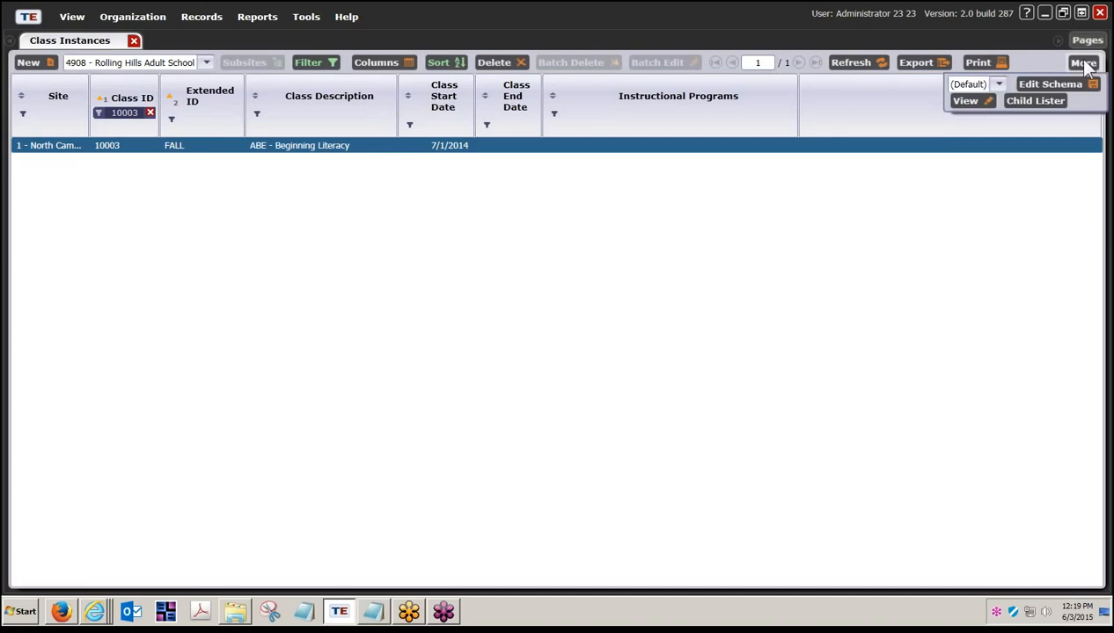
click(1036, 101)
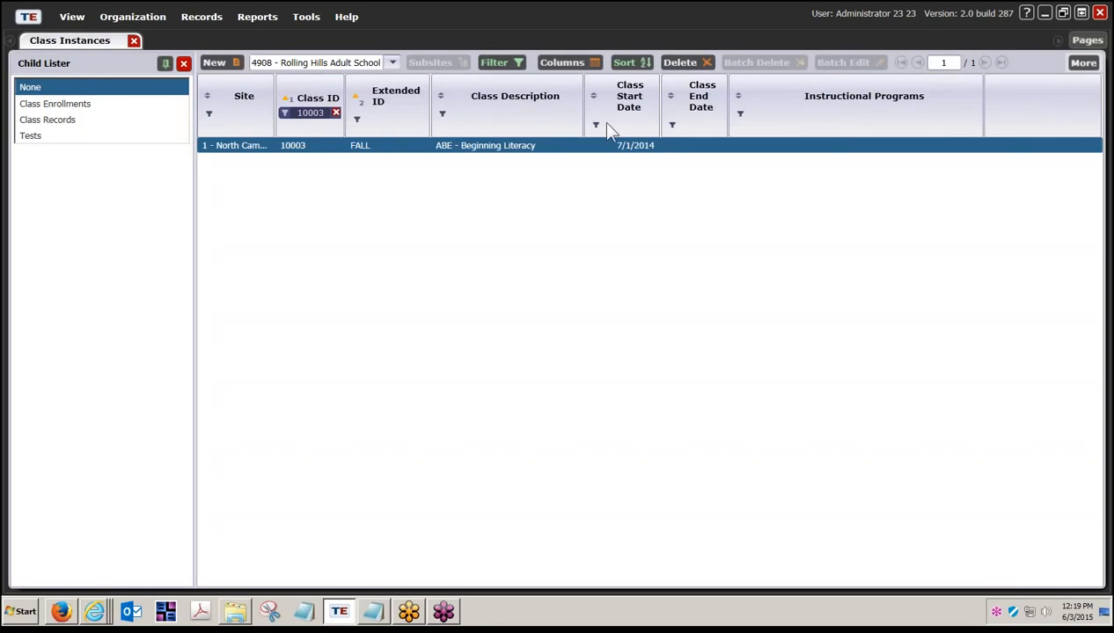
click(106, 122)
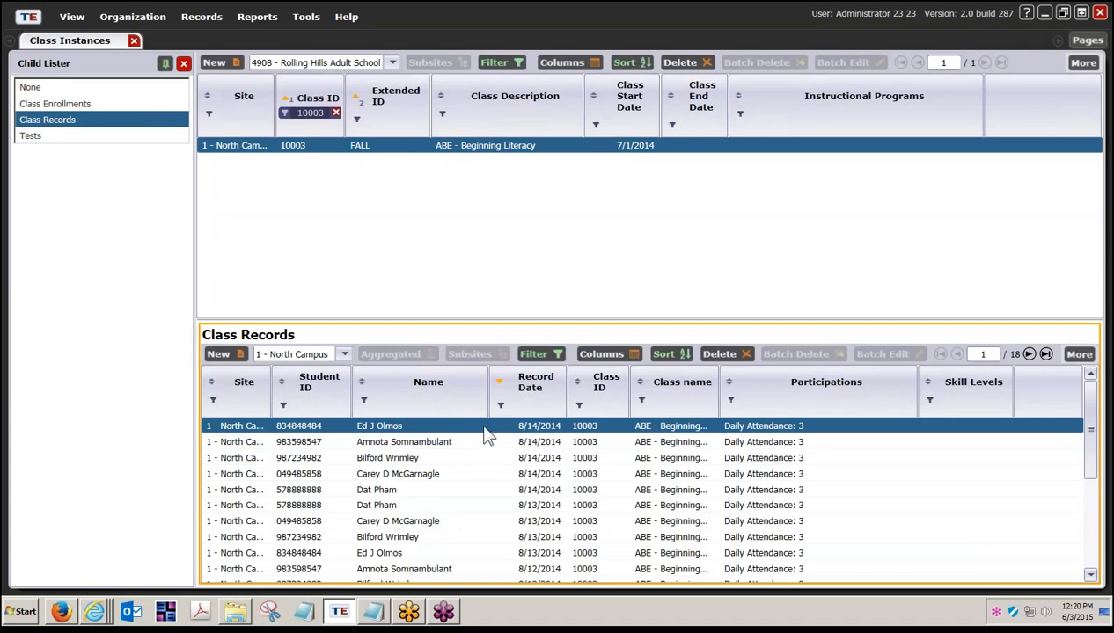
click(336, 114)
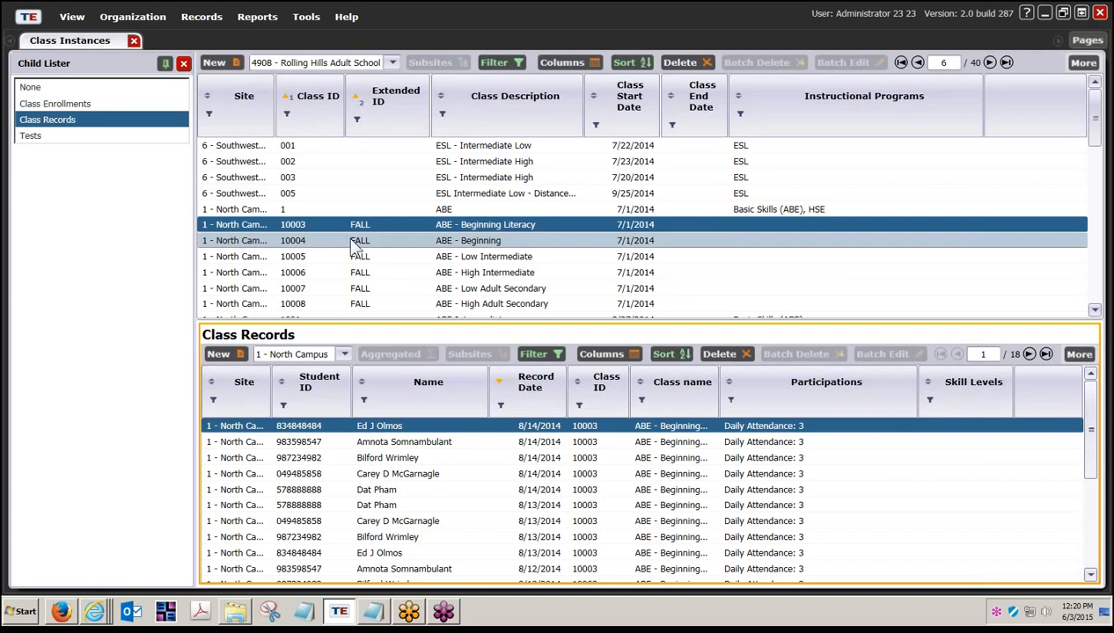
- Filter Class Instances by Extended ID 'FALL' and show records for ESL - Low Intermediate
click(357, 121)
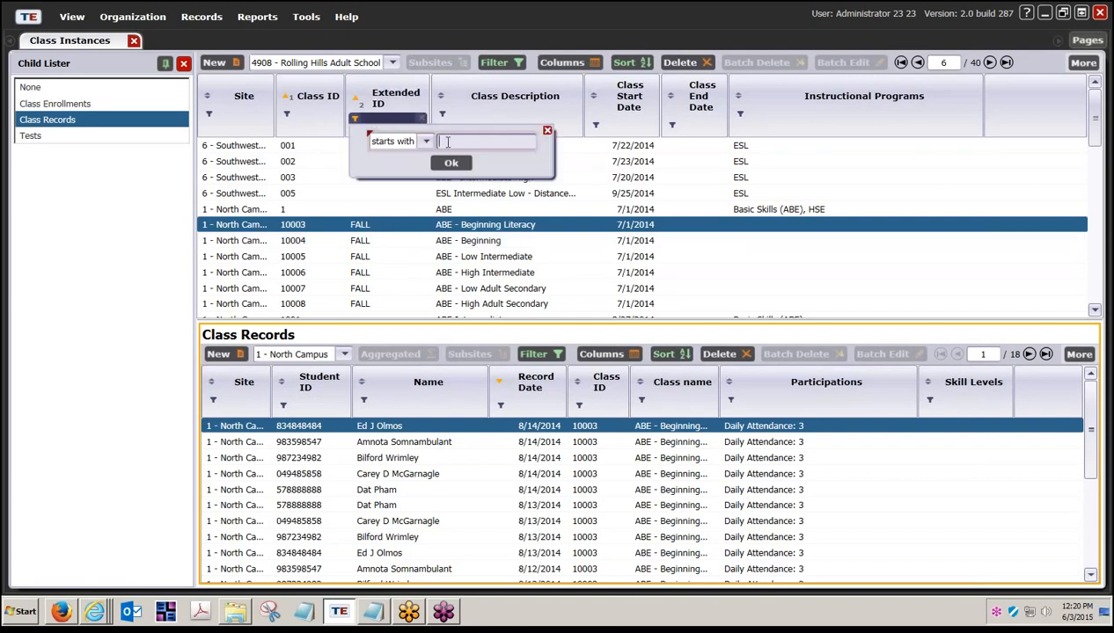
text(FALL)
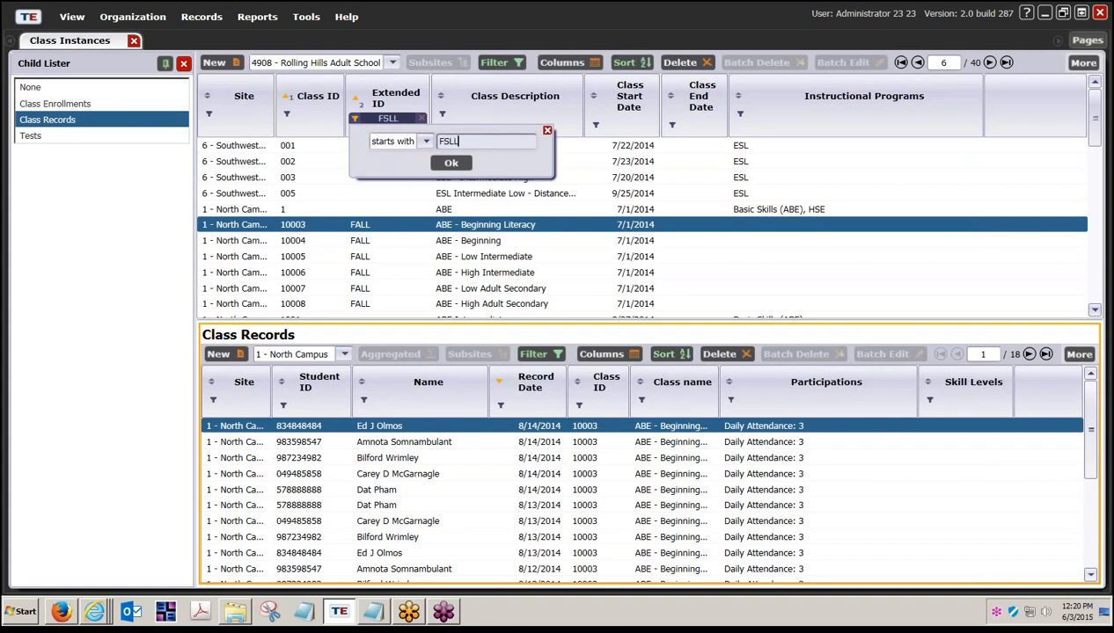
key(BackSpace)
key(BackSpace)
key(BackSpace)
text(ALL)
click(451, 164)
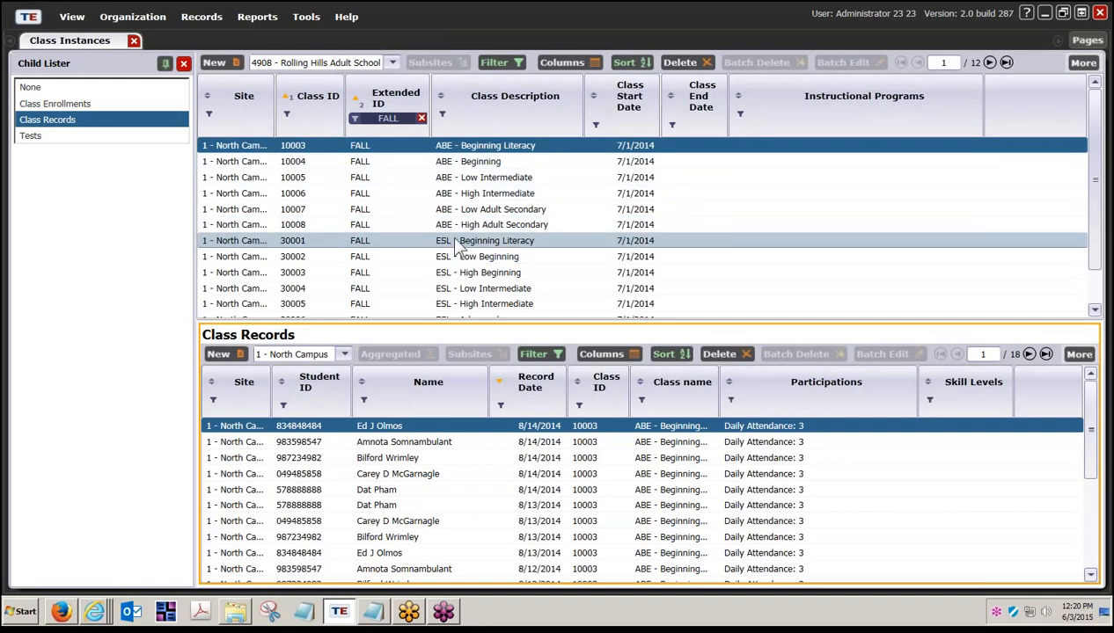
click(349, 289)
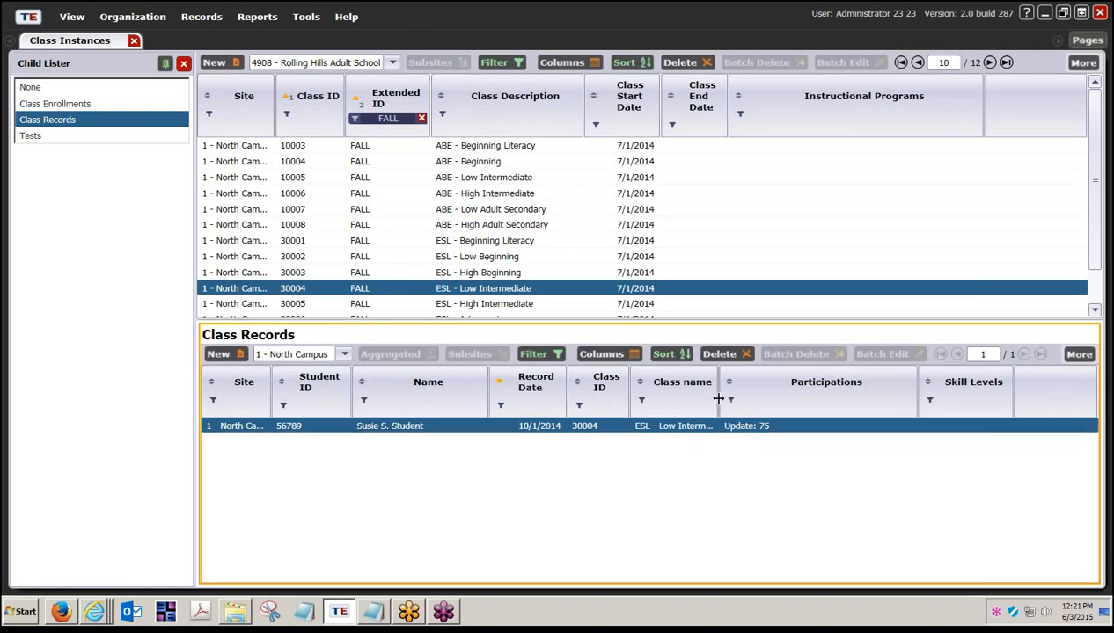
- Widen the Class name column and show ESL - Advanced class 30006's 'Update: 85' record
drag(720, 397, 776, 399)
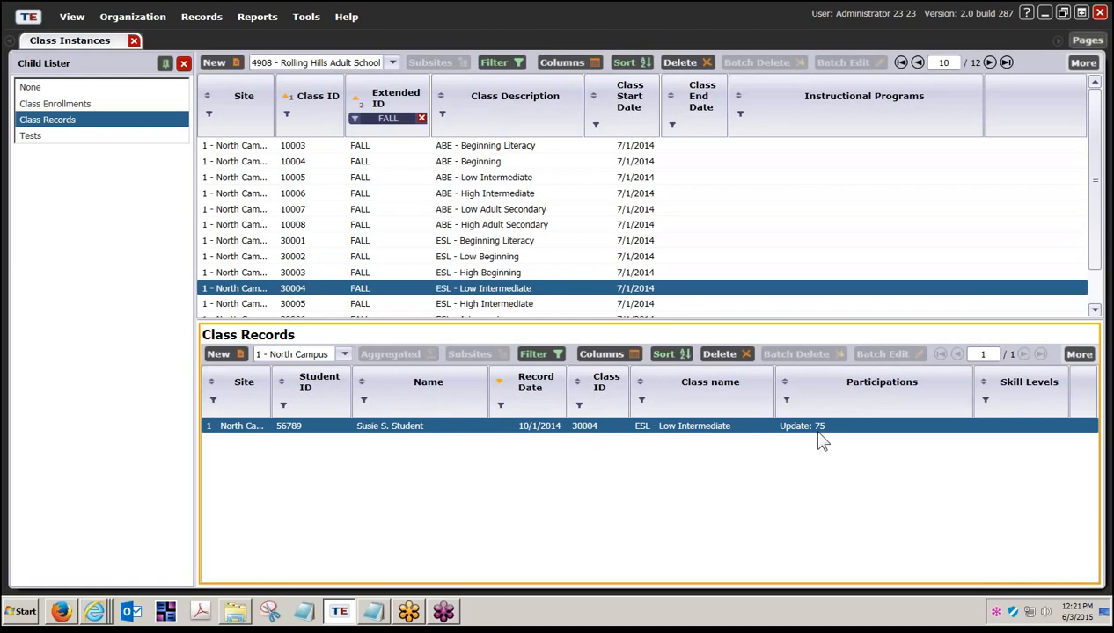
scroll(439, 291, down, 2)
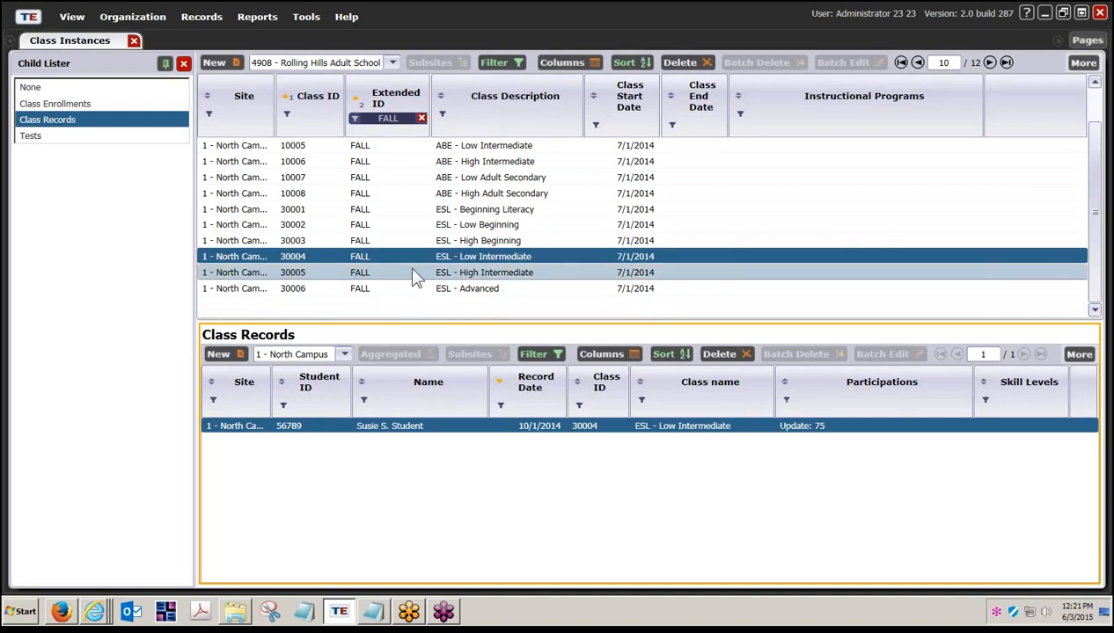
click(409, 290)
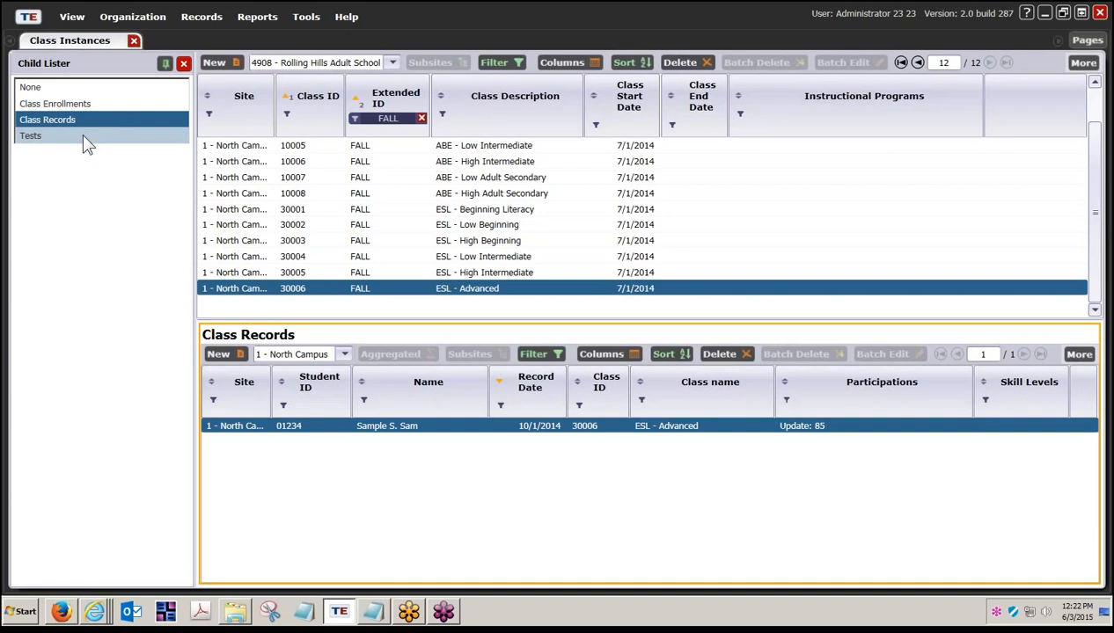
- List Tests for ESL - Low Intermediate 30004, then Class Enrollments for ABE - Beginning Literacy 10003
click(38, 138)
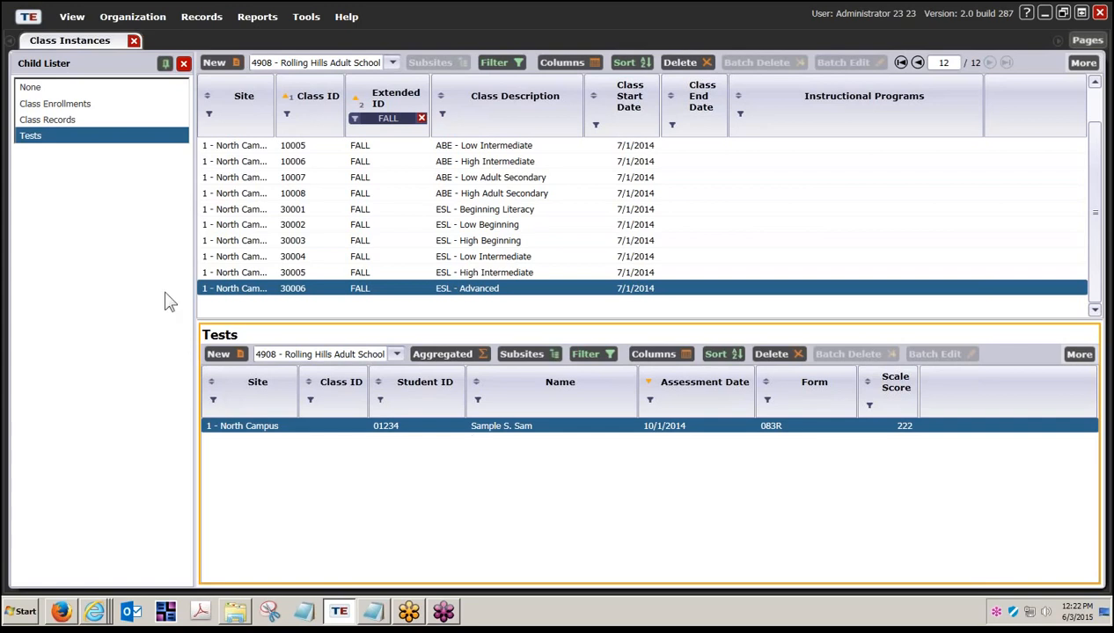
click(294, 259)
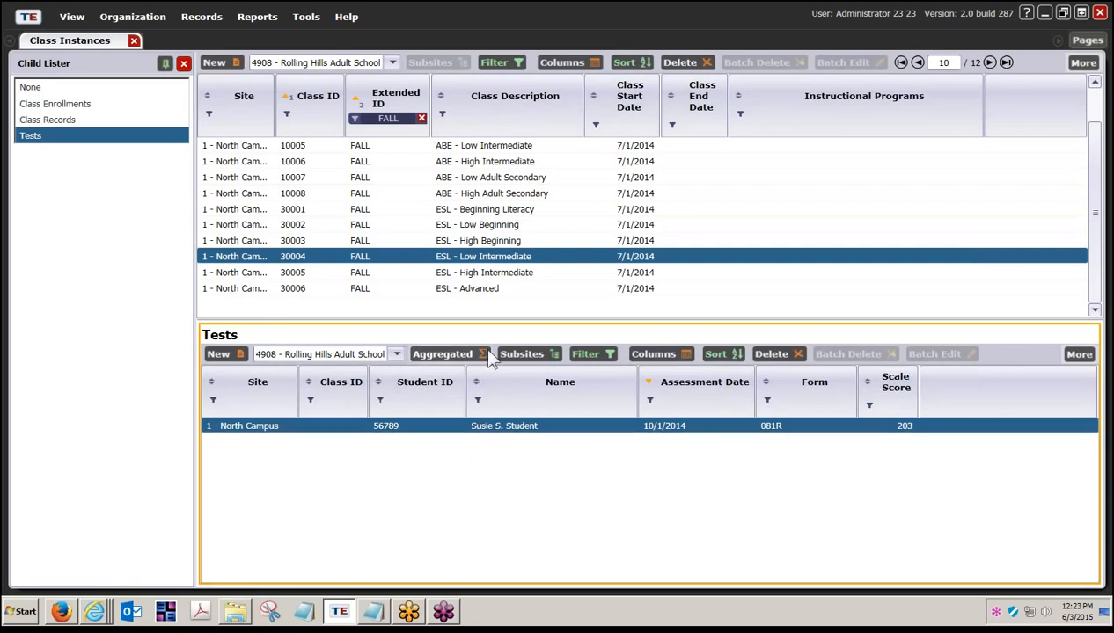
scroll(400, 167, up, 1)
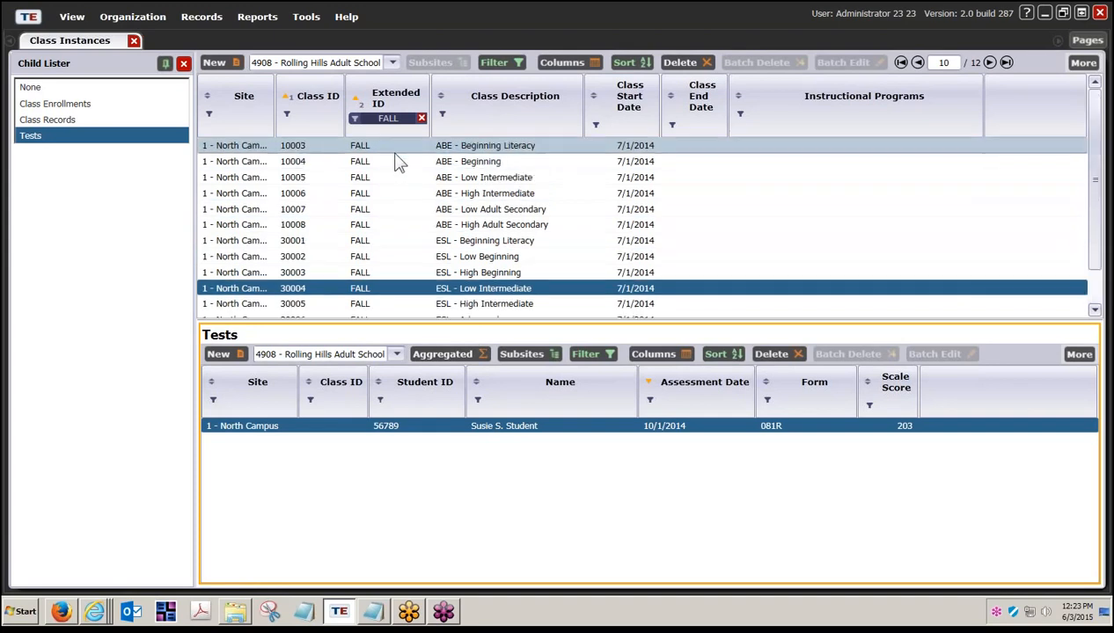
click(374, 148)
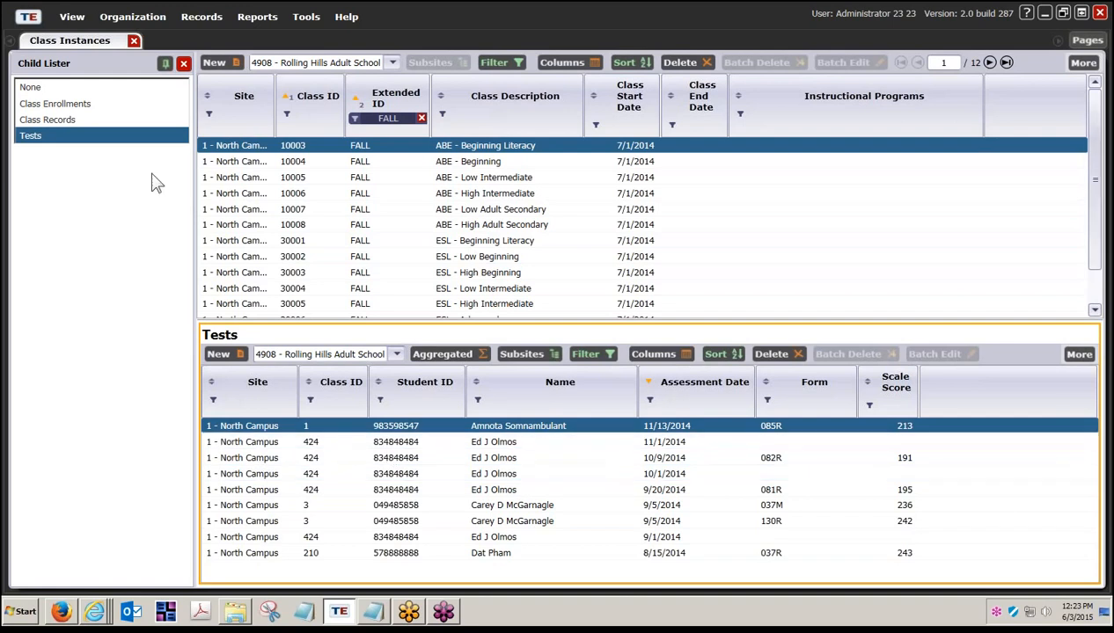
click(107, 107)
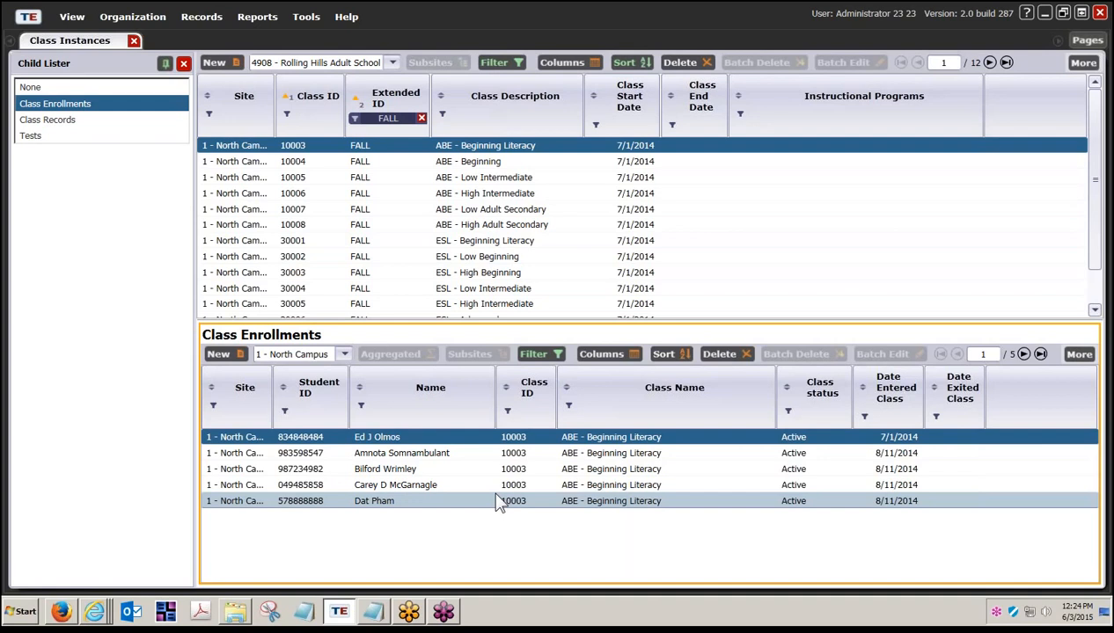
- View Class Enrollments for classes 30004 and 30006, then show the desktop
click(378, 289)
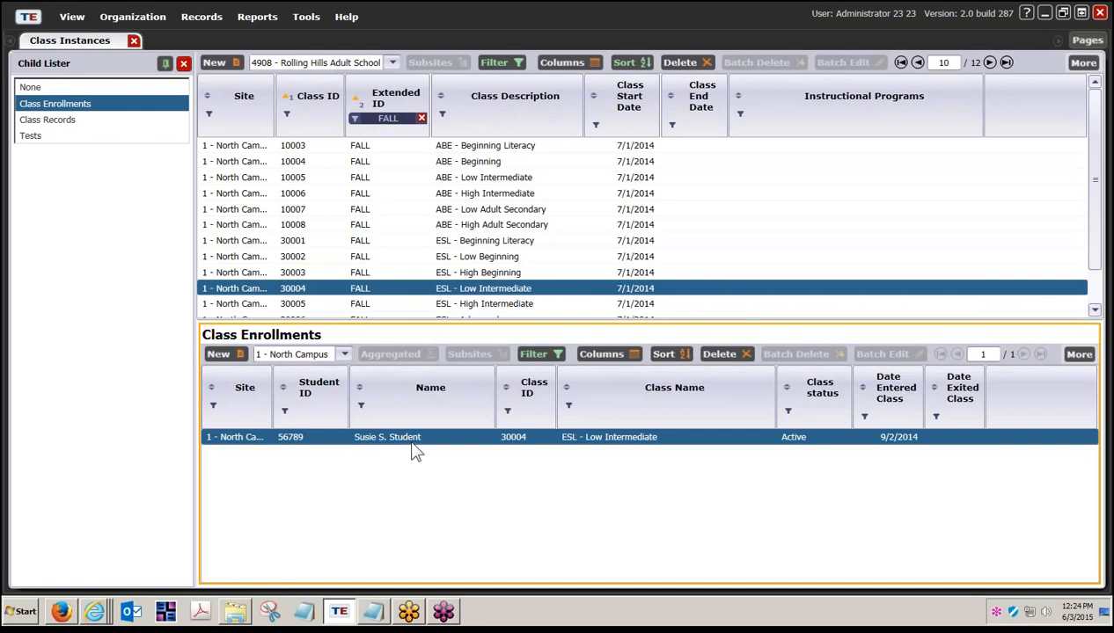
scroll(317, 306, down, 2)
click(314, 290)
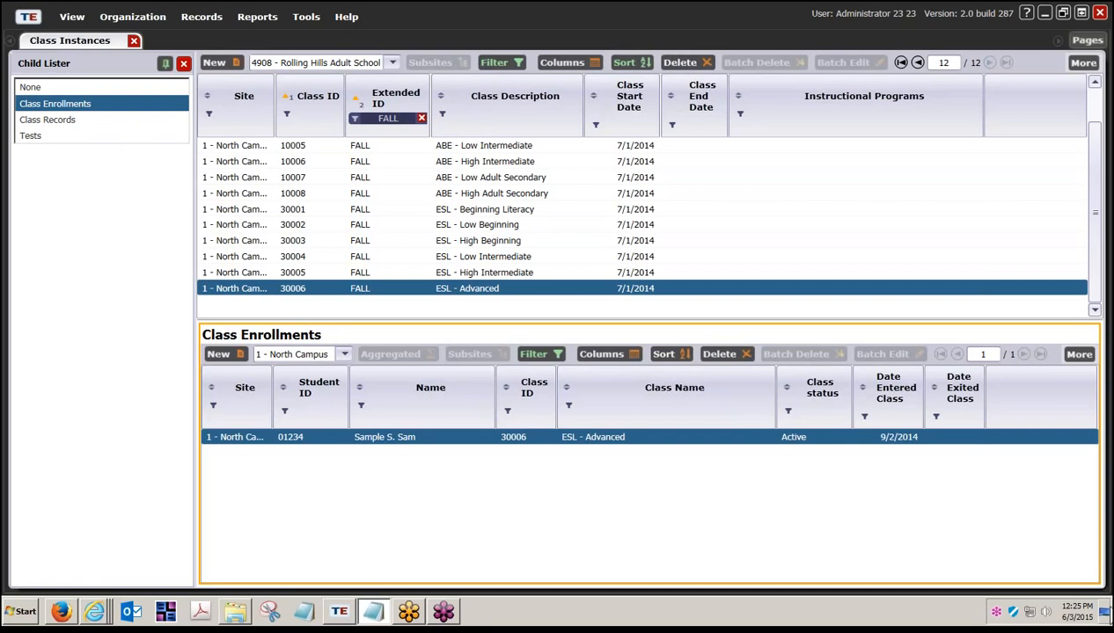
click(1105, 613)
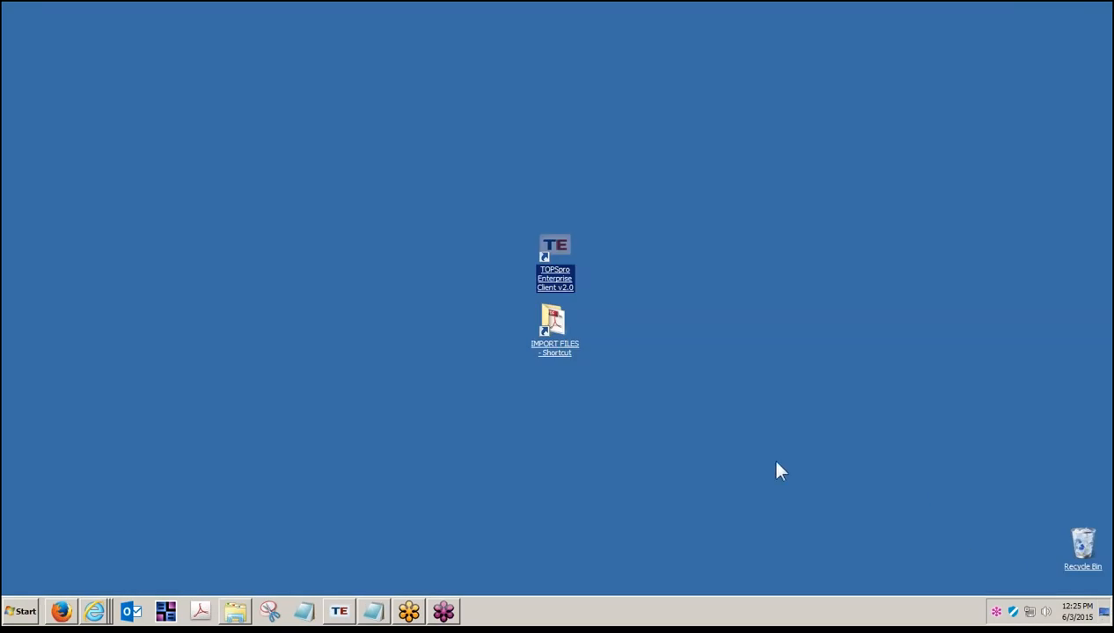
- Open Attendance hours (7050) Import Template.xlsx from the IMPORT FILES templates folder in Excel
double_click(557, 338)
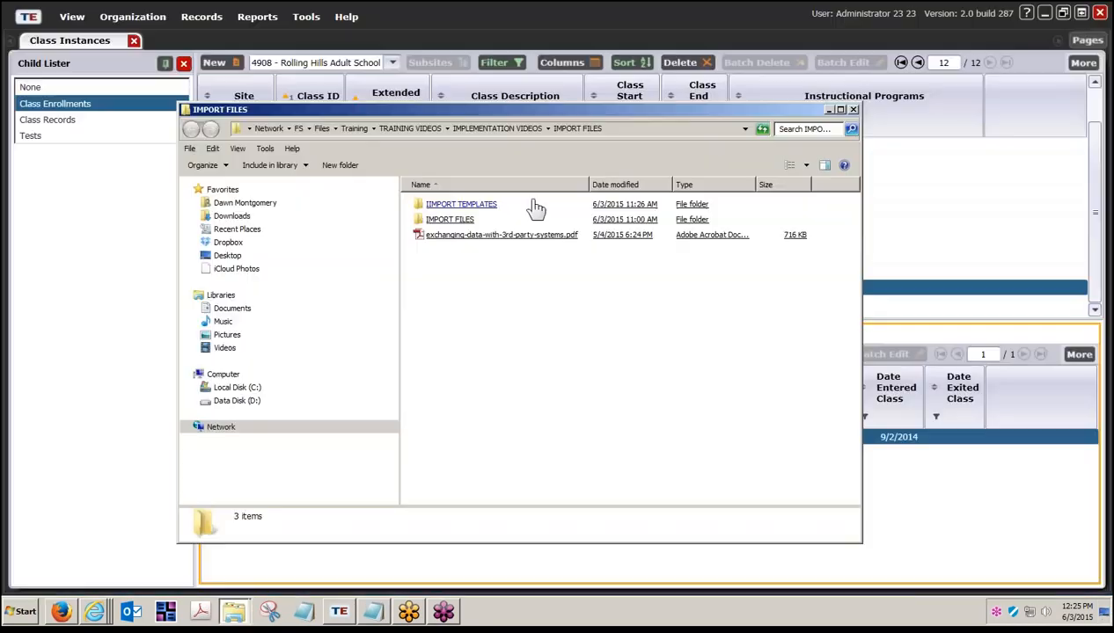
click(461, 210)
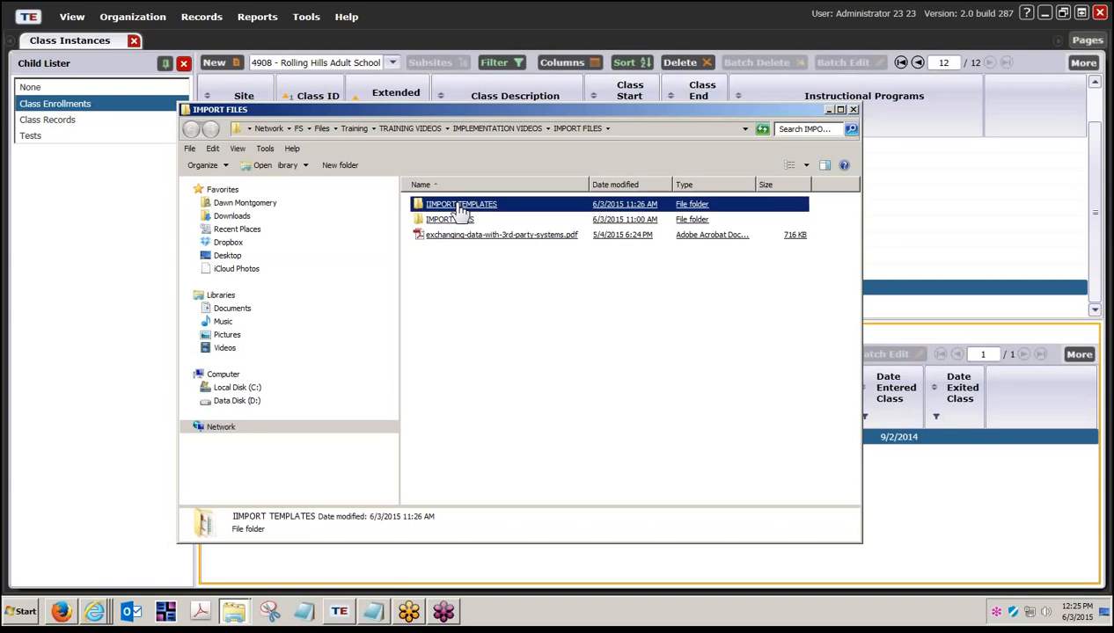
double_click(461, 209)
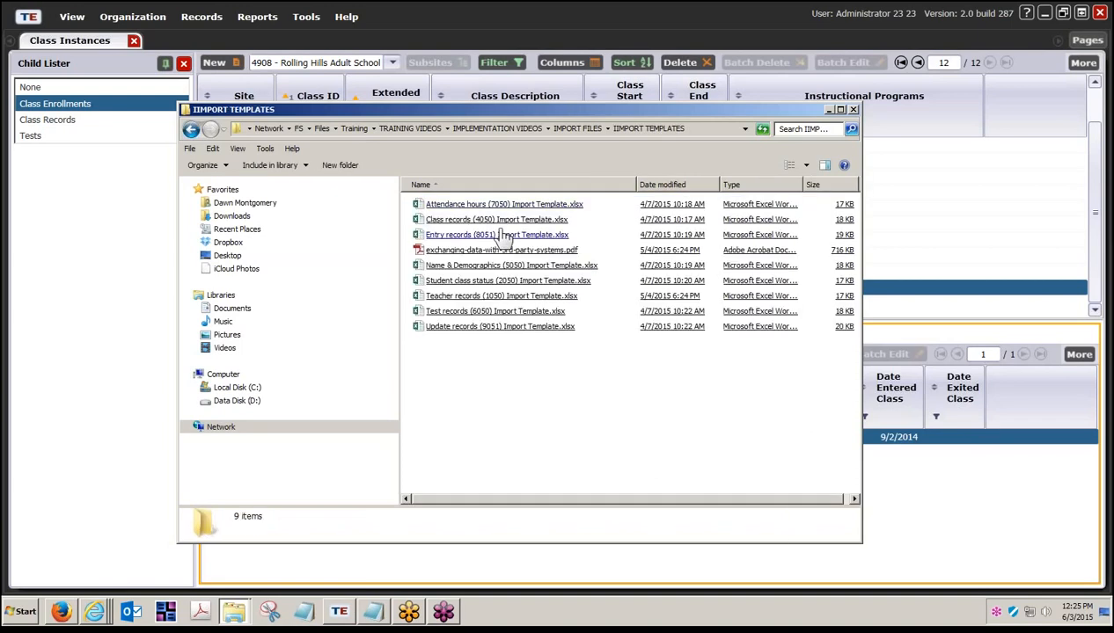
click(559, 299)
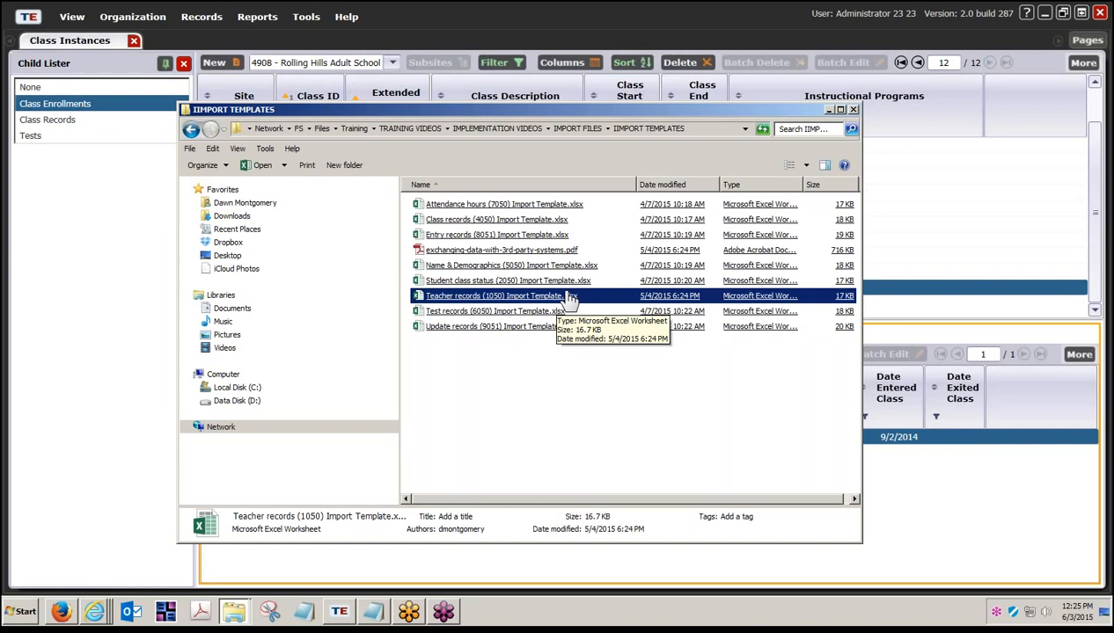
double_click(526, 206)
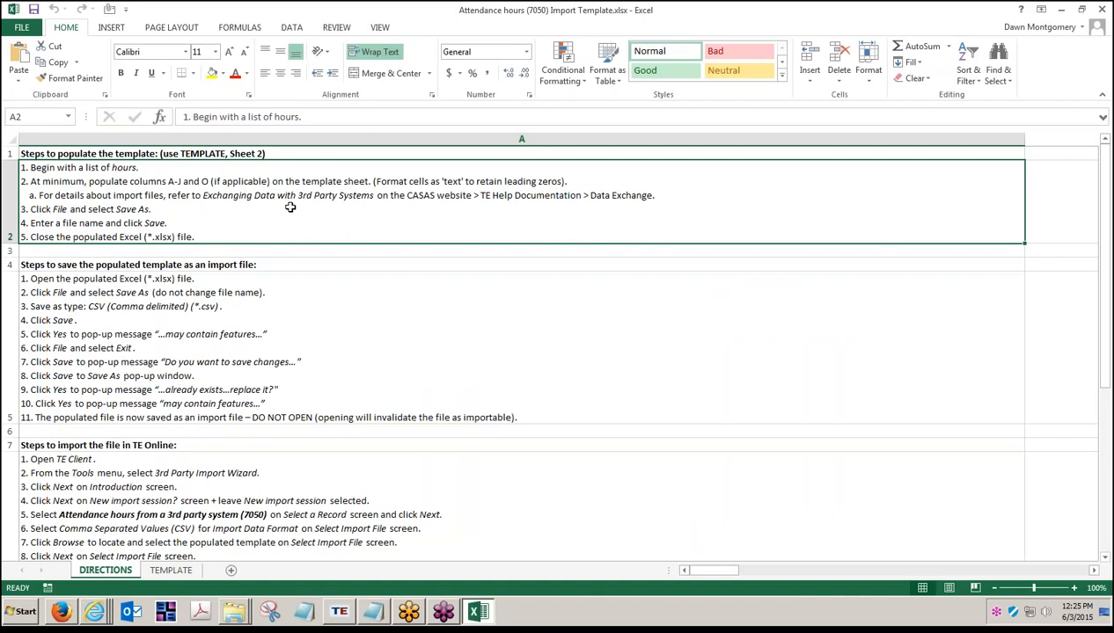
- Review the save, import and confirm directions and the TEMPLATE sheet's hours, then close Excel
click(270, 326)
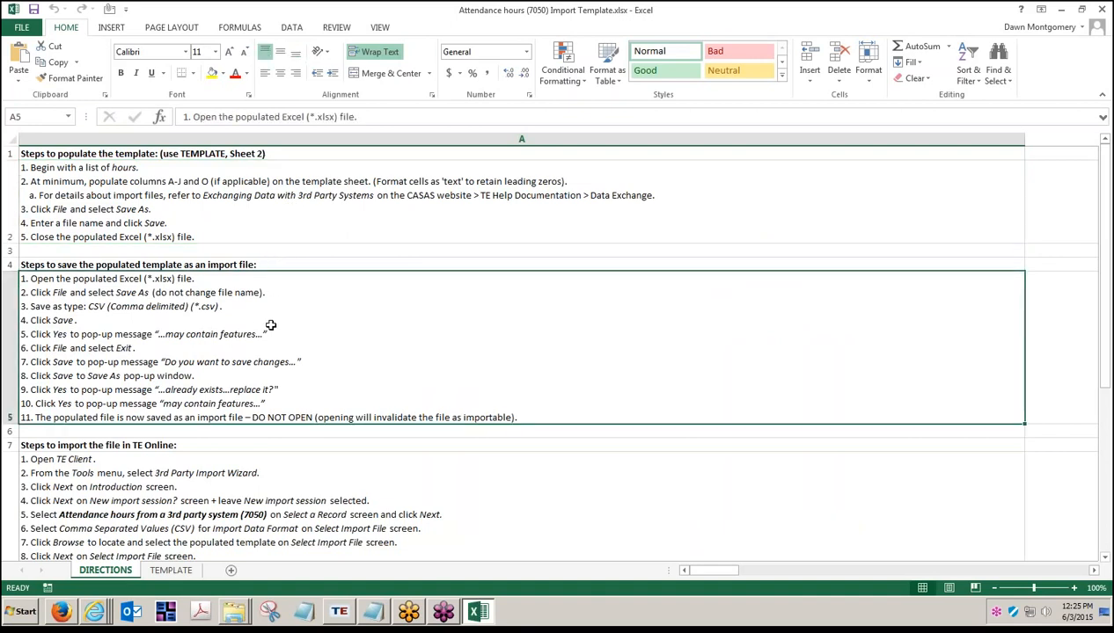
click(270, 481)
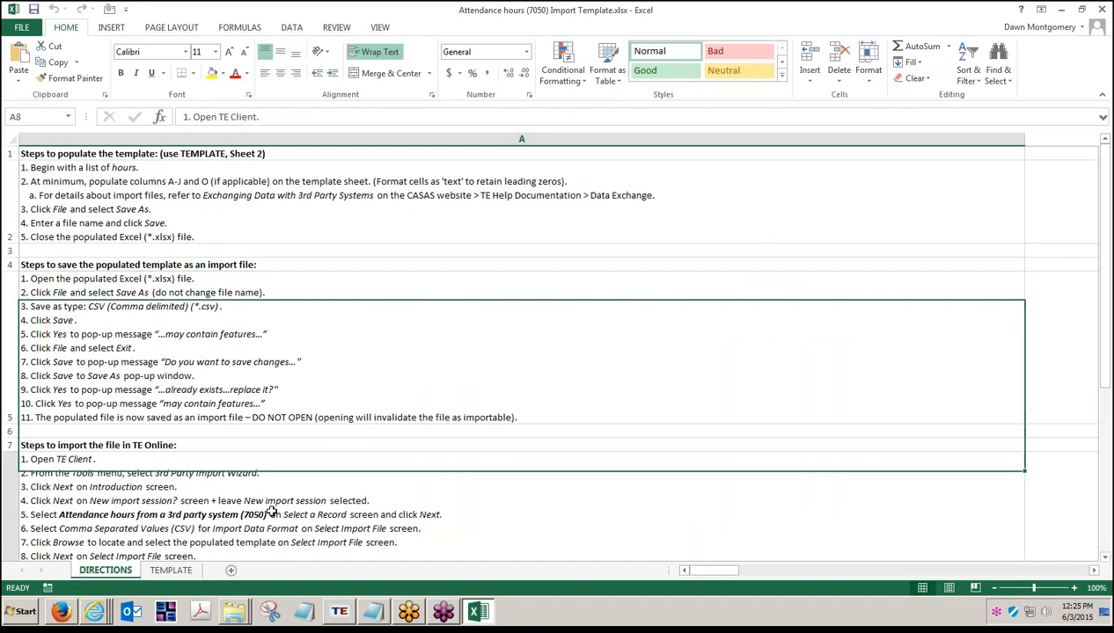
scroll(271, 507, down, 2)
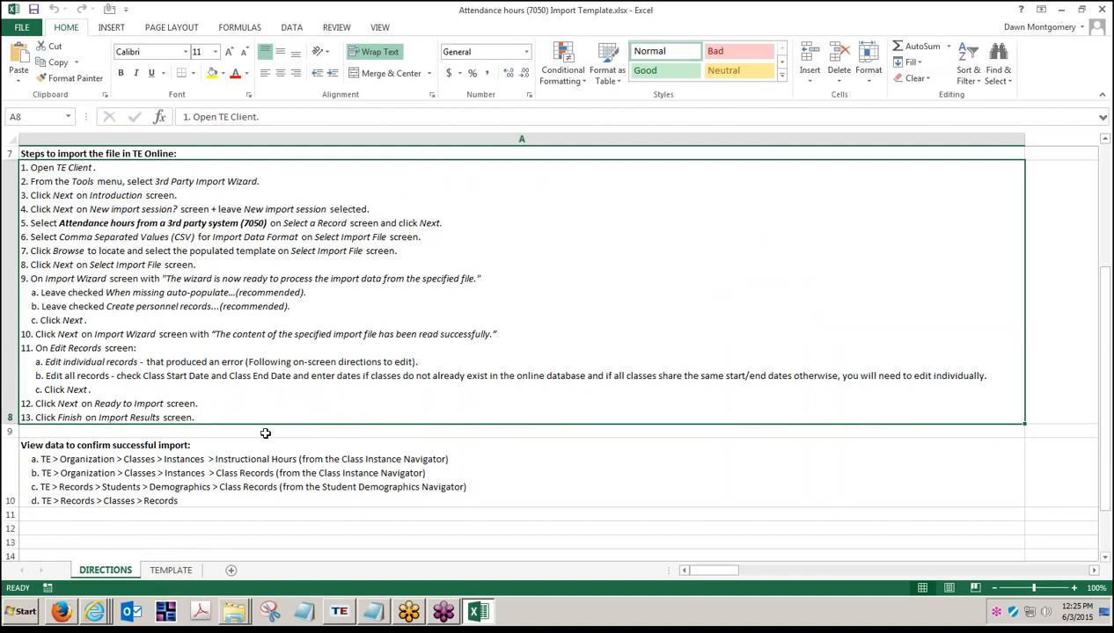
click(251, 491)
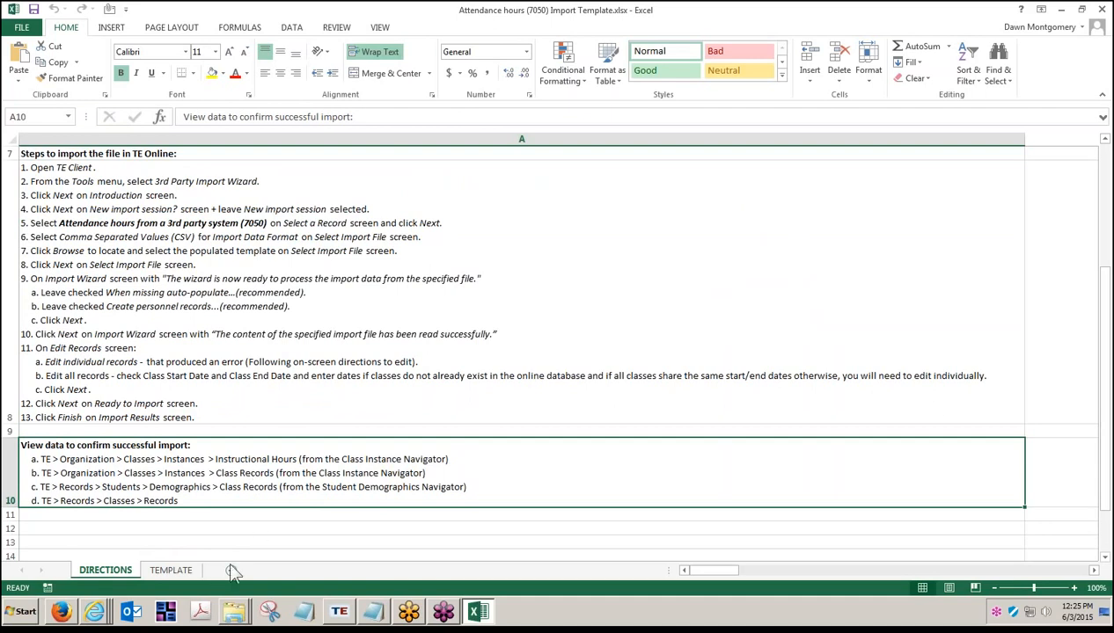
click(183, 572)
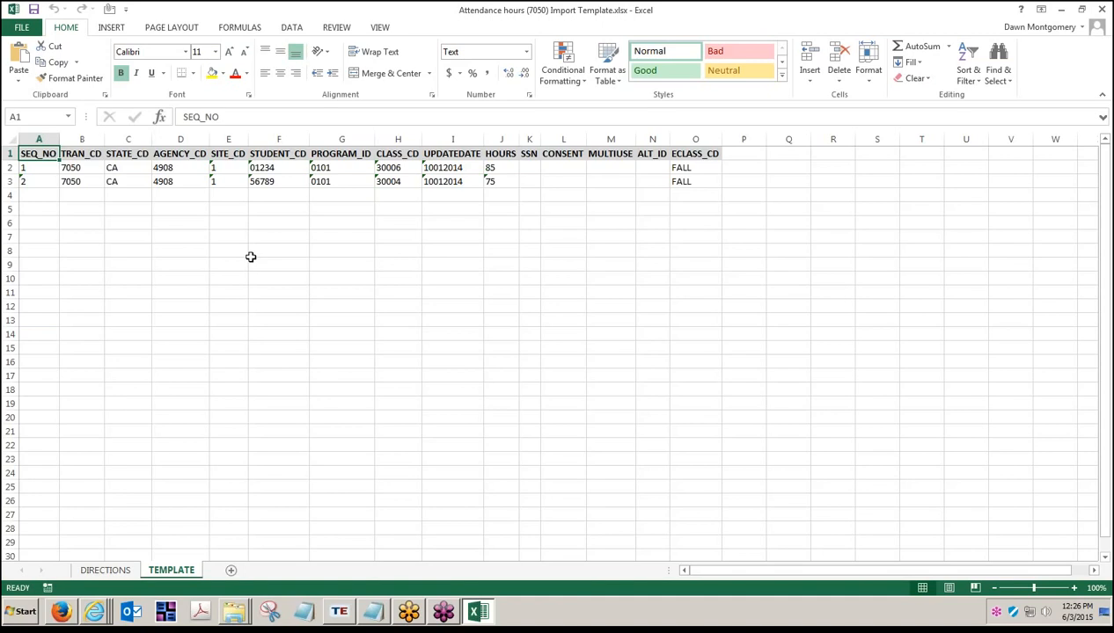
click(1102, 9)
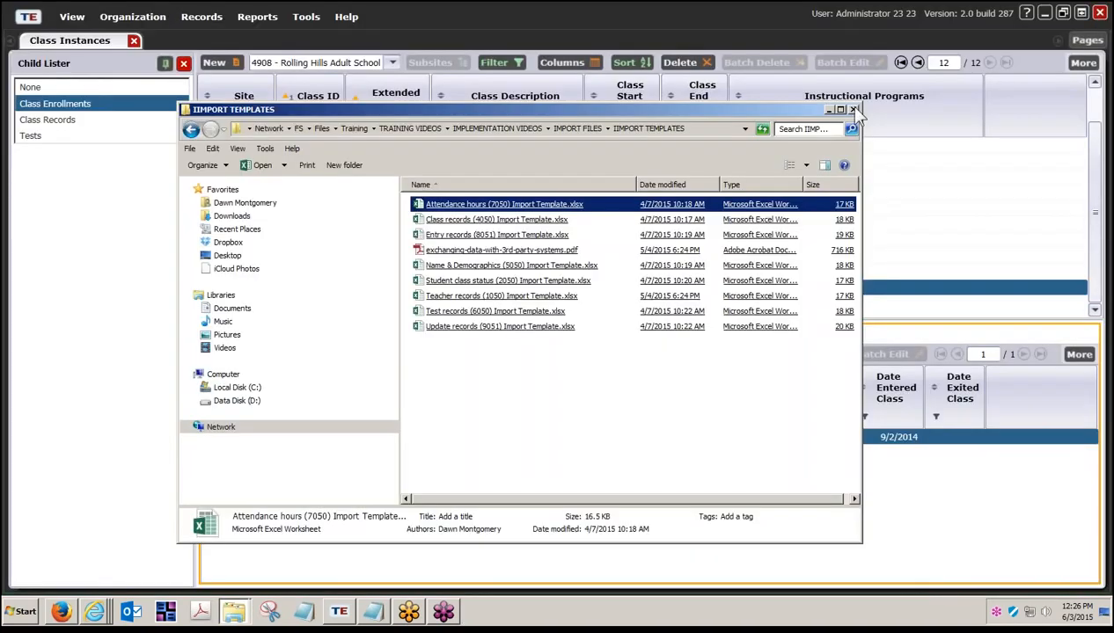
- Close the IMPORT TEMPLATES folder and start a Class Instructional Hours report from Reports
click(852, 109)
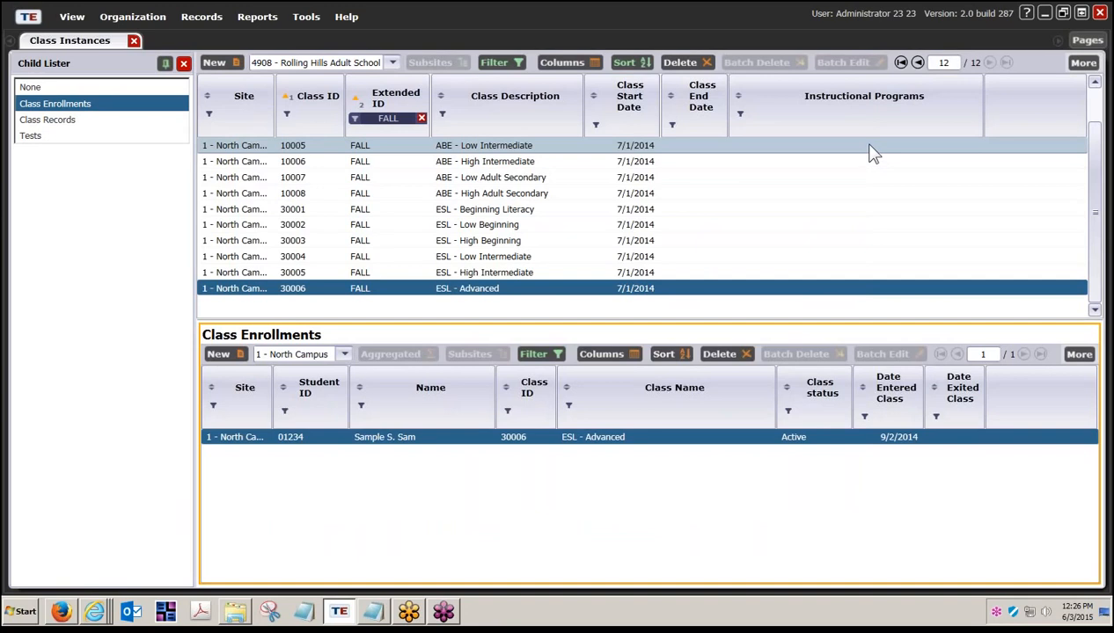
click(254, 21)
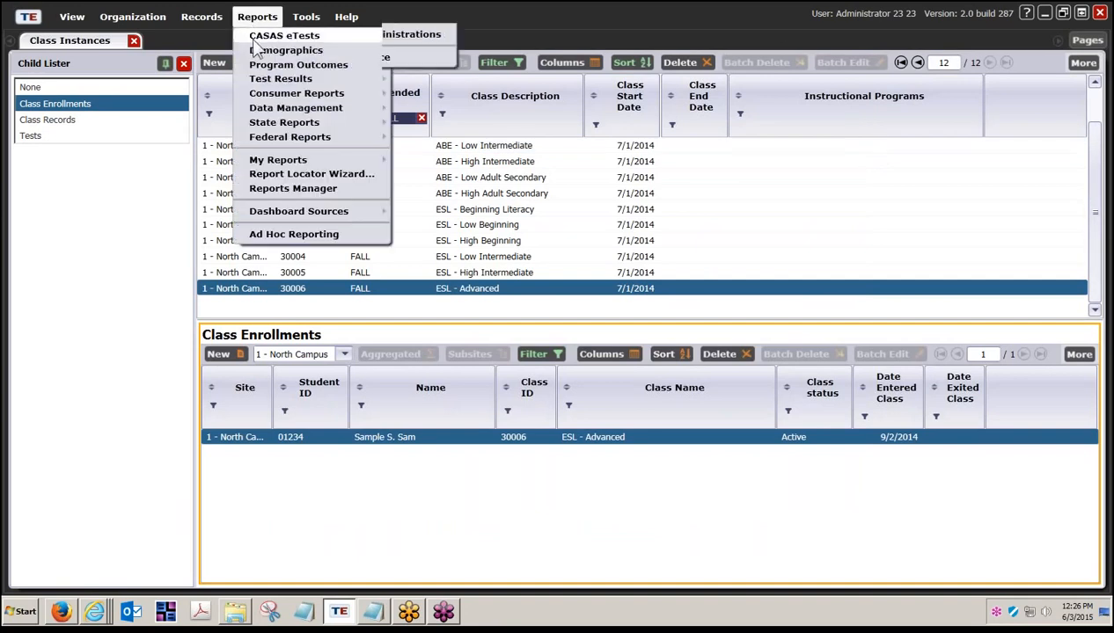
mouse_move(306, 52)
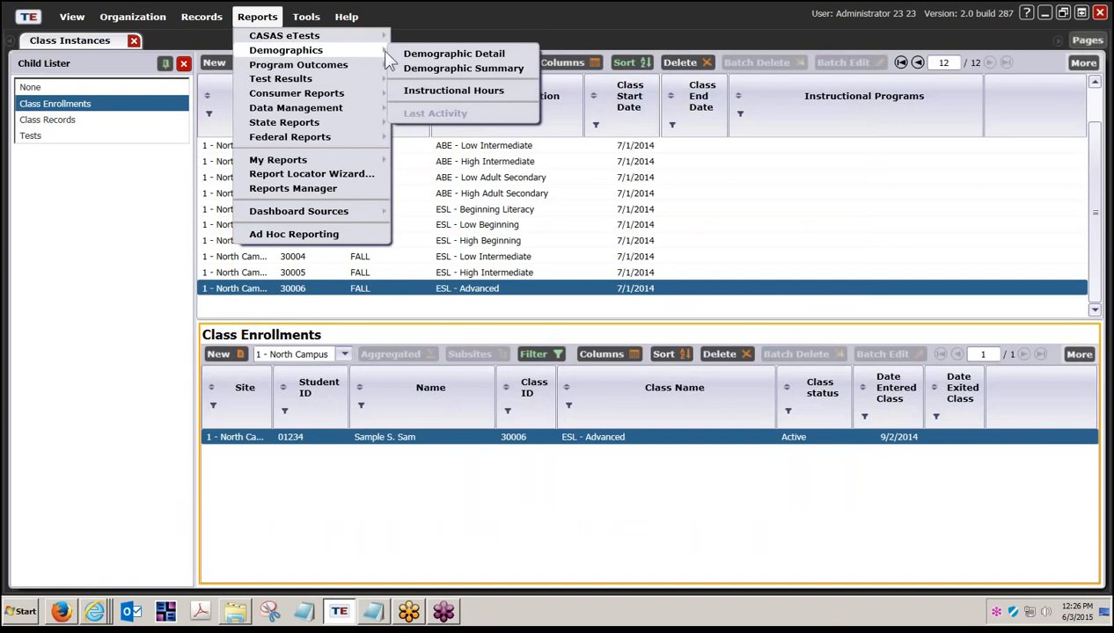
click(412, 91)
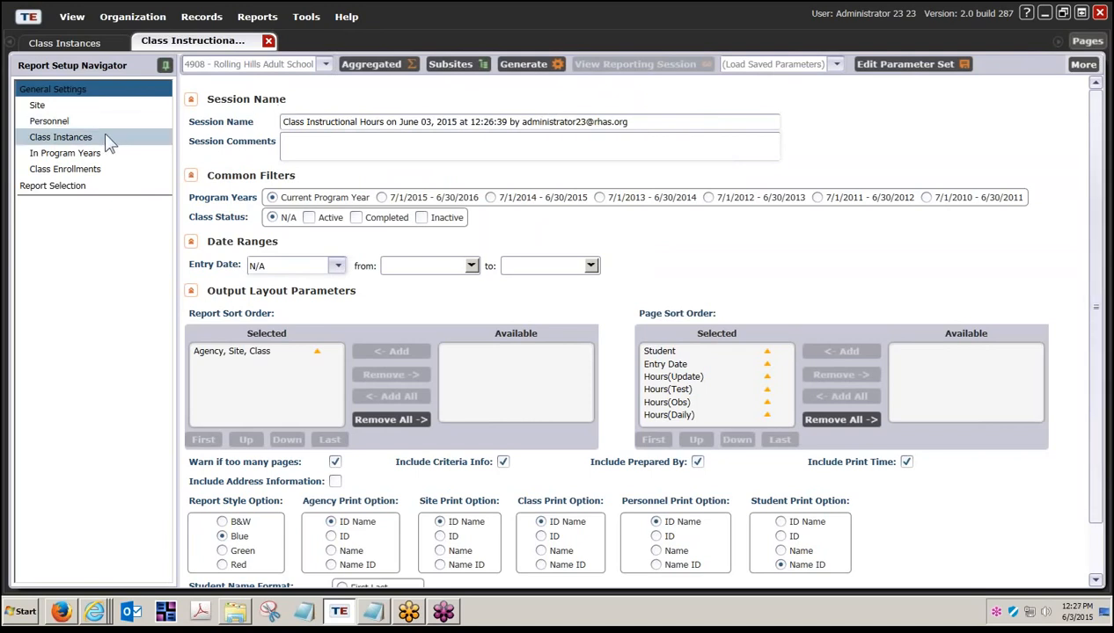
- Deselect all class instances, select only class 110 Low Beginning, and generate the report
click(62, 137)
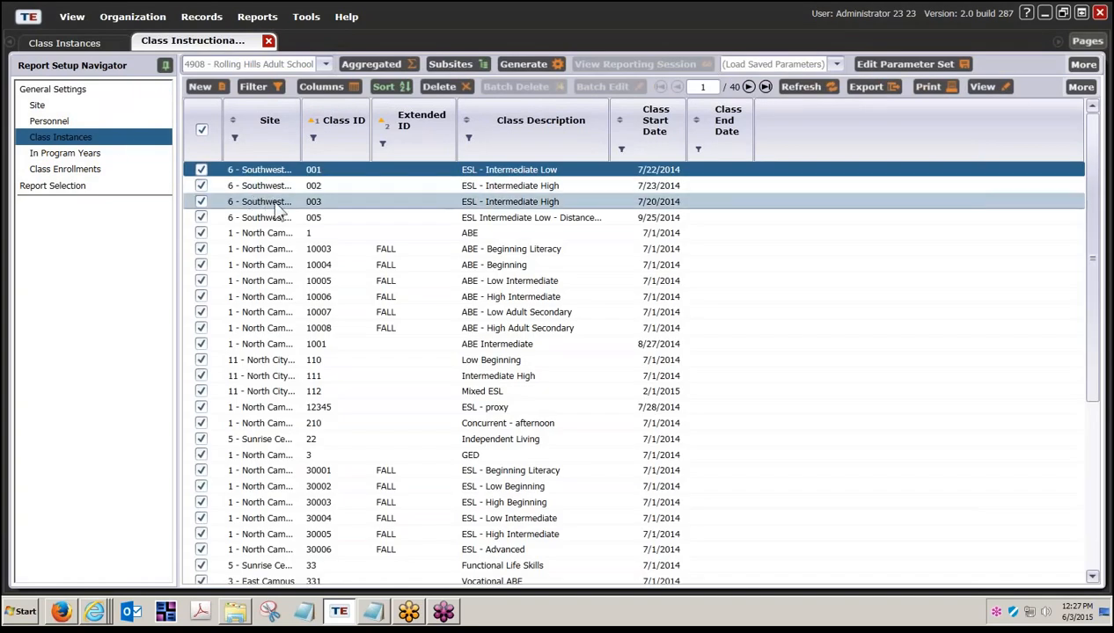
click(202, 132)
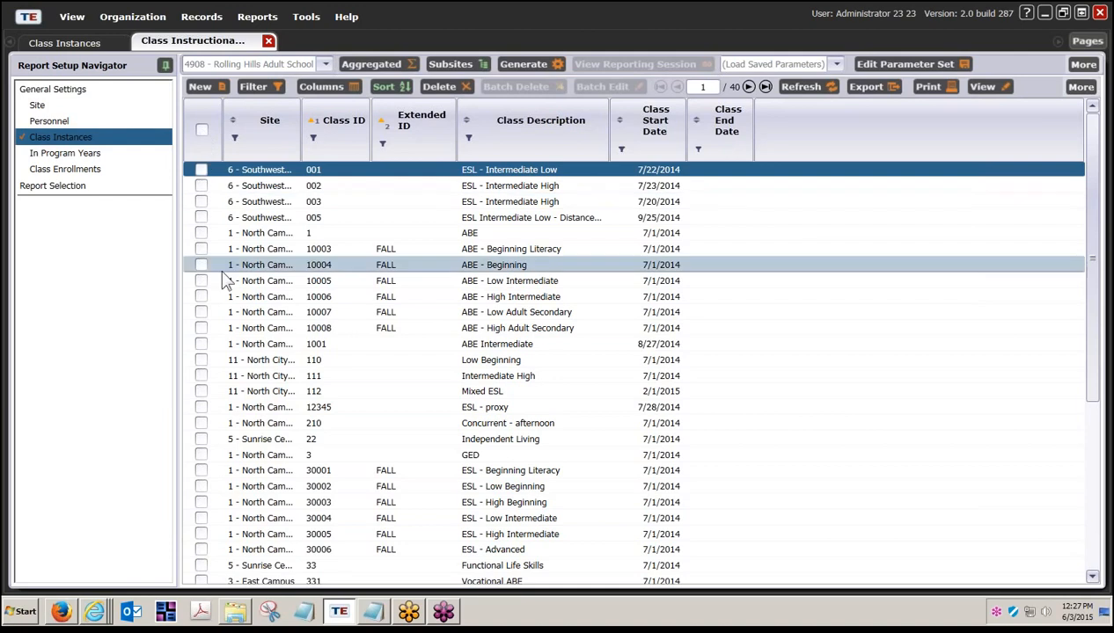
click(201, 361)
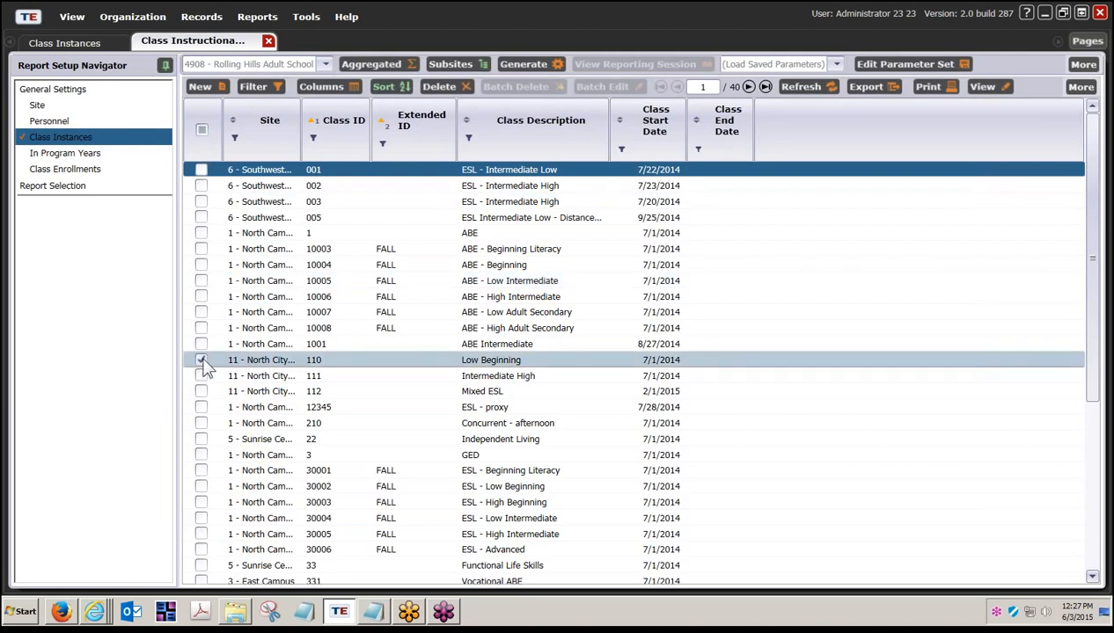
click(522, 66)
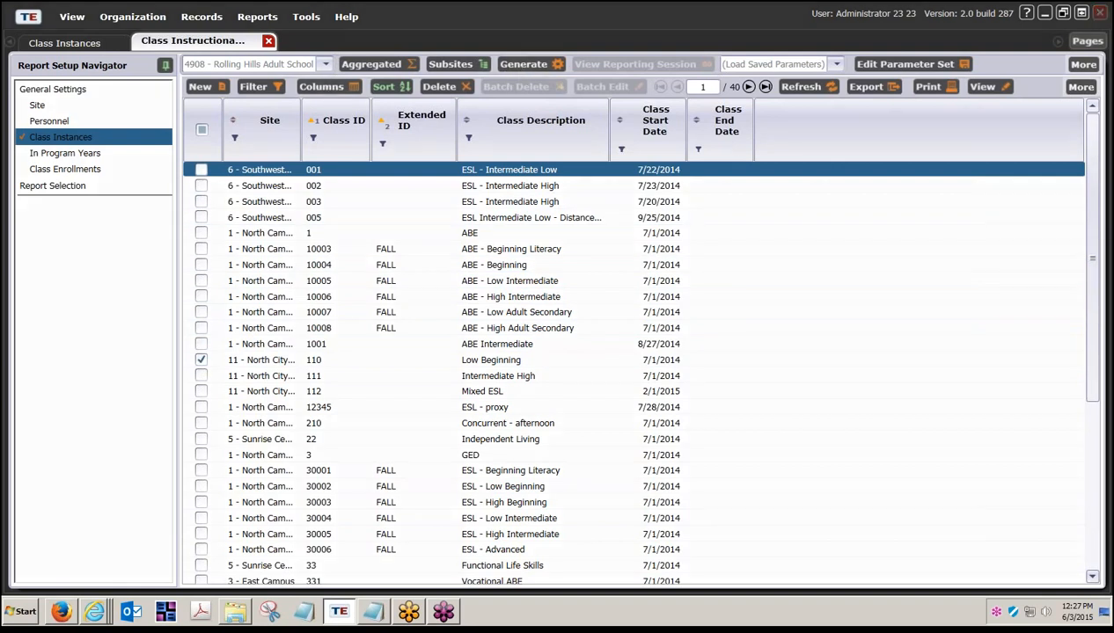
click(521, 64)
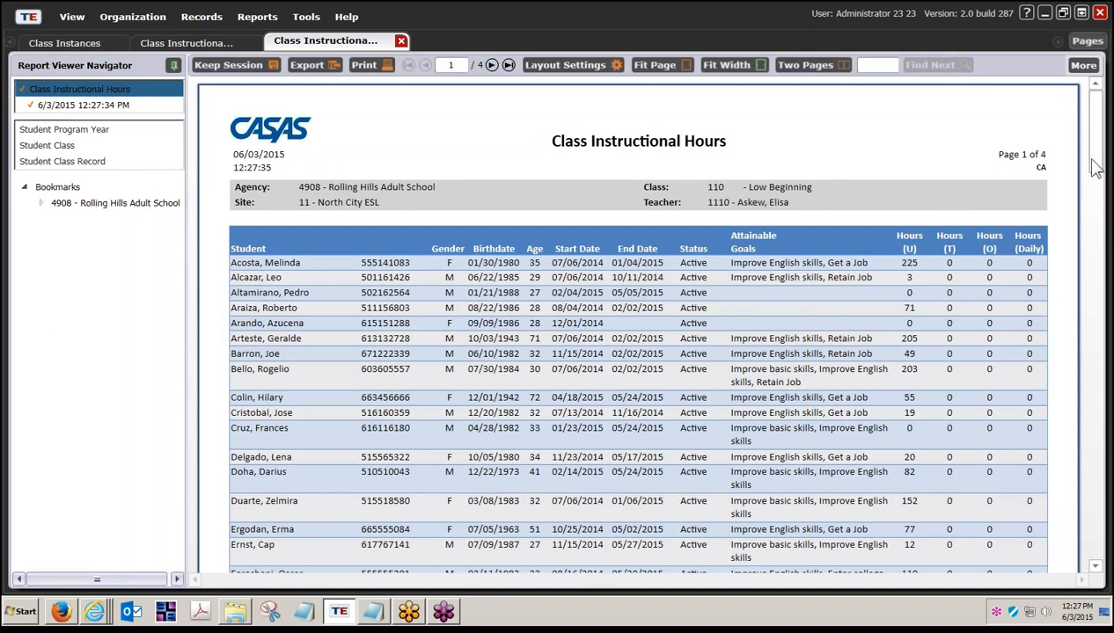
mouse_move(1091, 167)
mouse_down()
mouse_move(1107, 383)
mouse_move(1105, 151)
mouse_up()
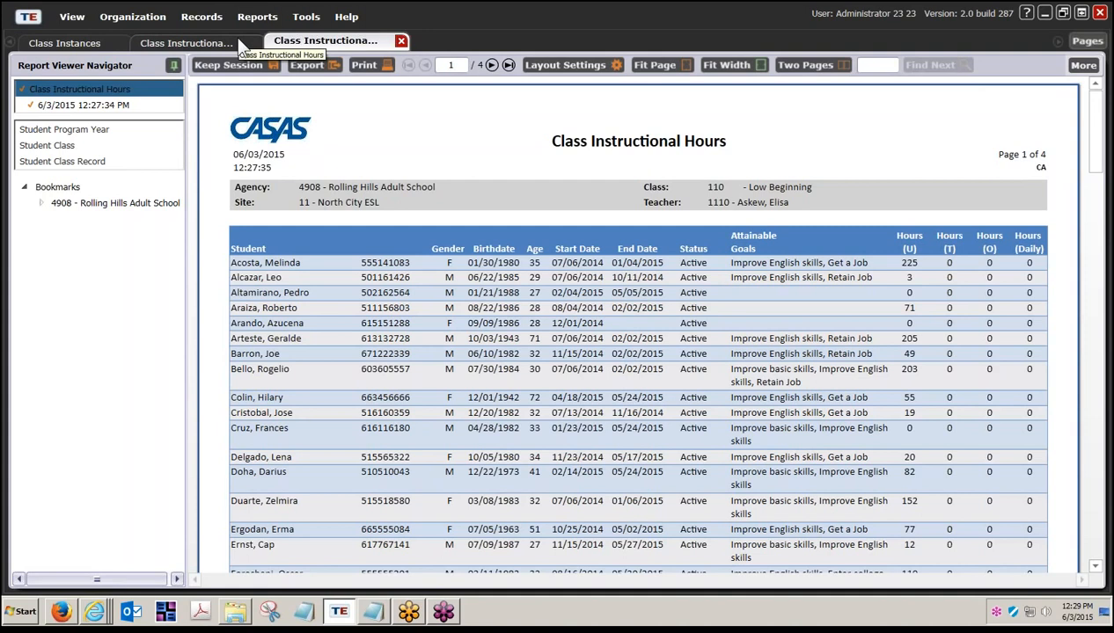
- Start a Student Profile report from Reports > Data Management
click(253, 17)
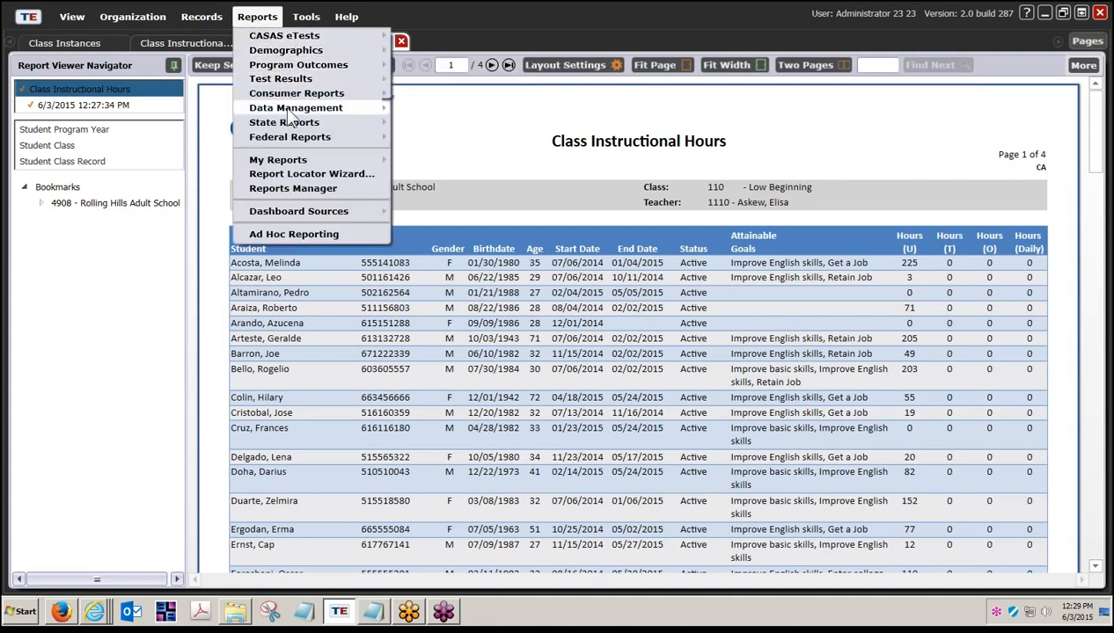
mouse_move(287, 111)
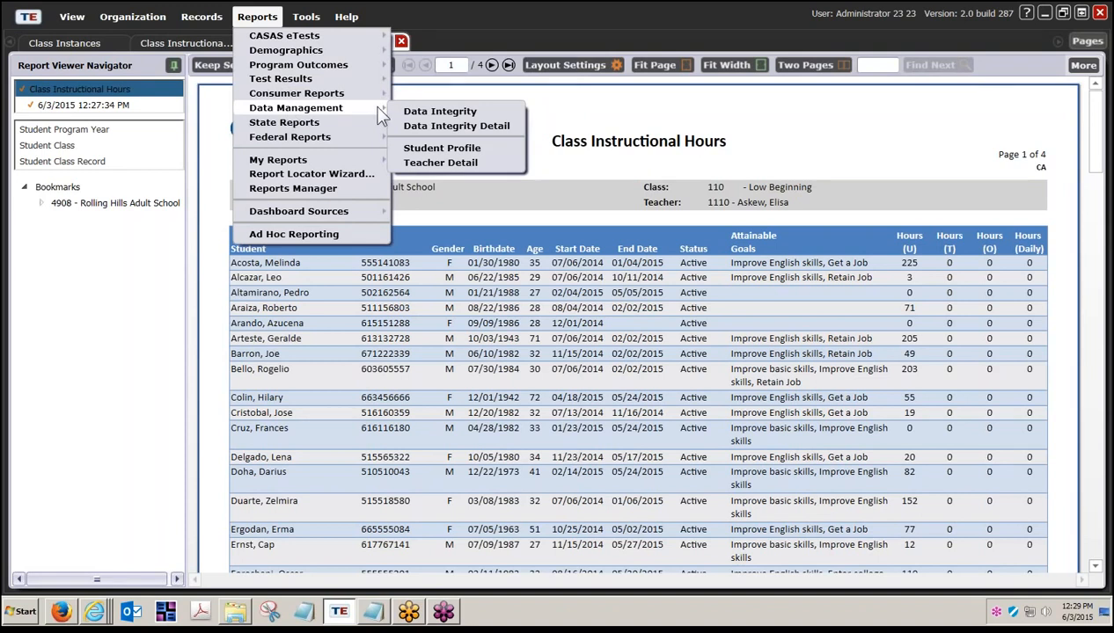
click(420, 151)
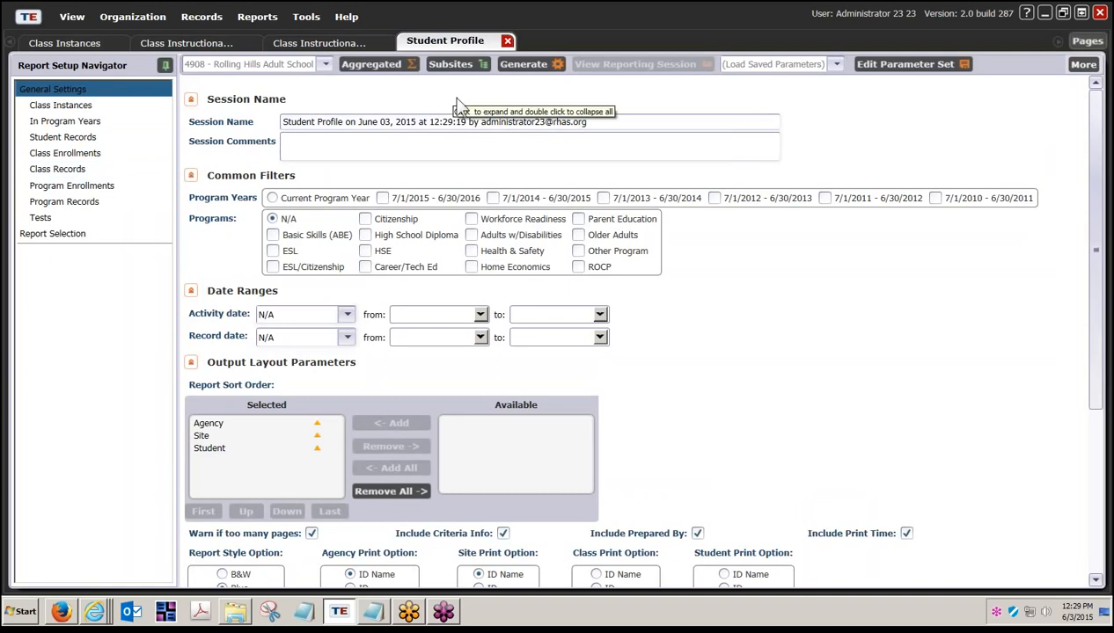
- Exclude Demographic, Education, Consumer and Employment information from the Student Profile
scroll(452, 142, down, 3)
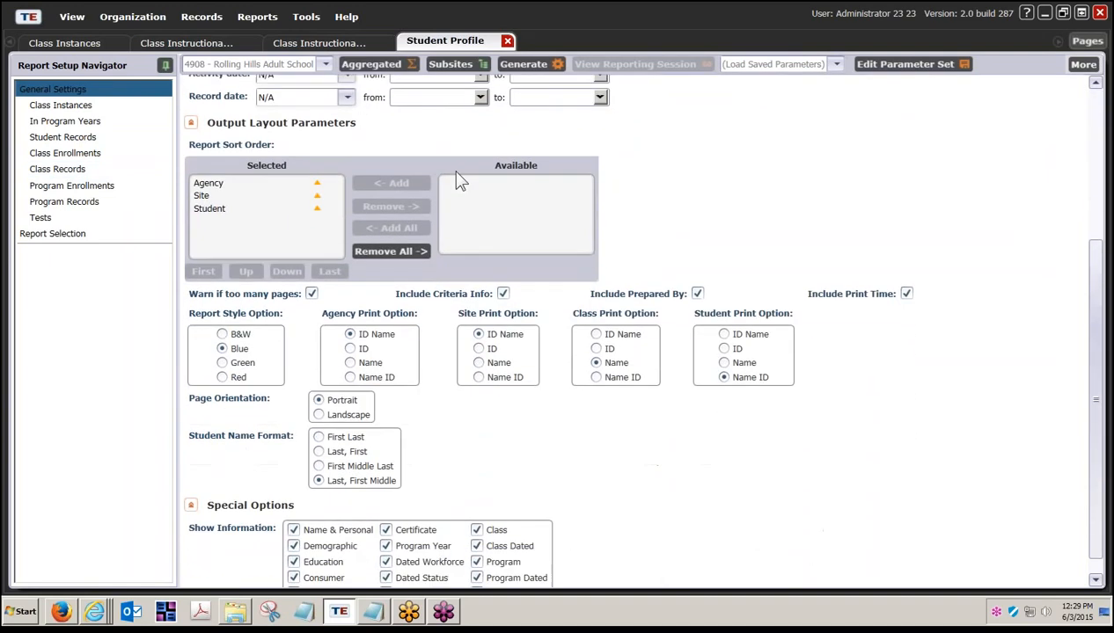
scroll(459, 181, down, 1)
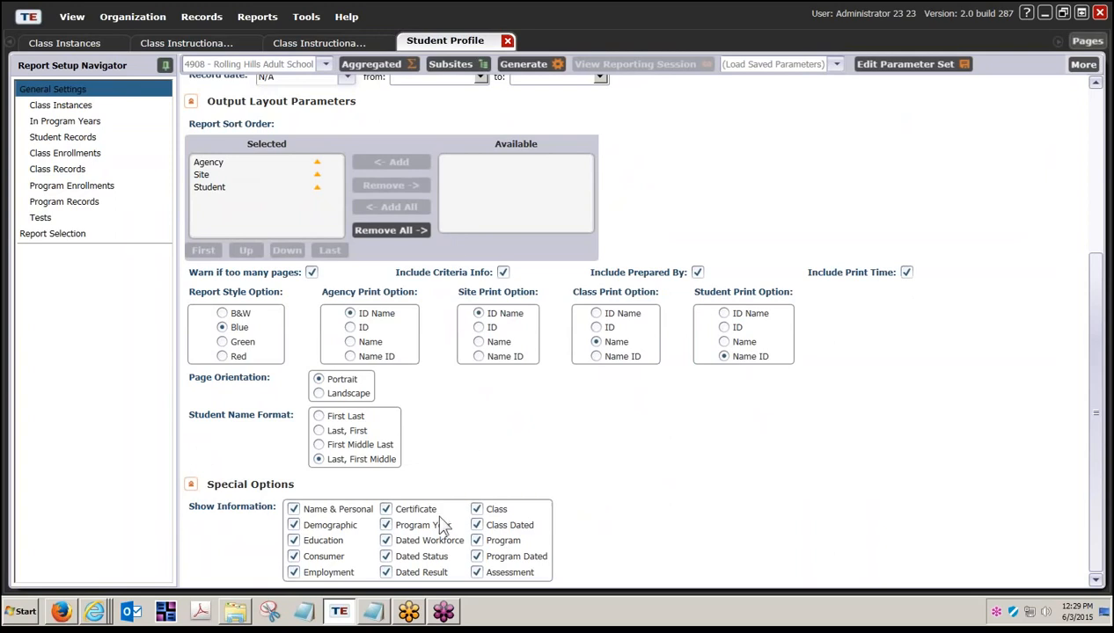
click(294, 525)
click(294, 524)
click(294, 525)
click(294, 540)
click(294, 557)
click(295, 574)
- Exclude Certificate, Program Year, Dated, Program and Assessment information, then list In Program Years students
click(385, 509)
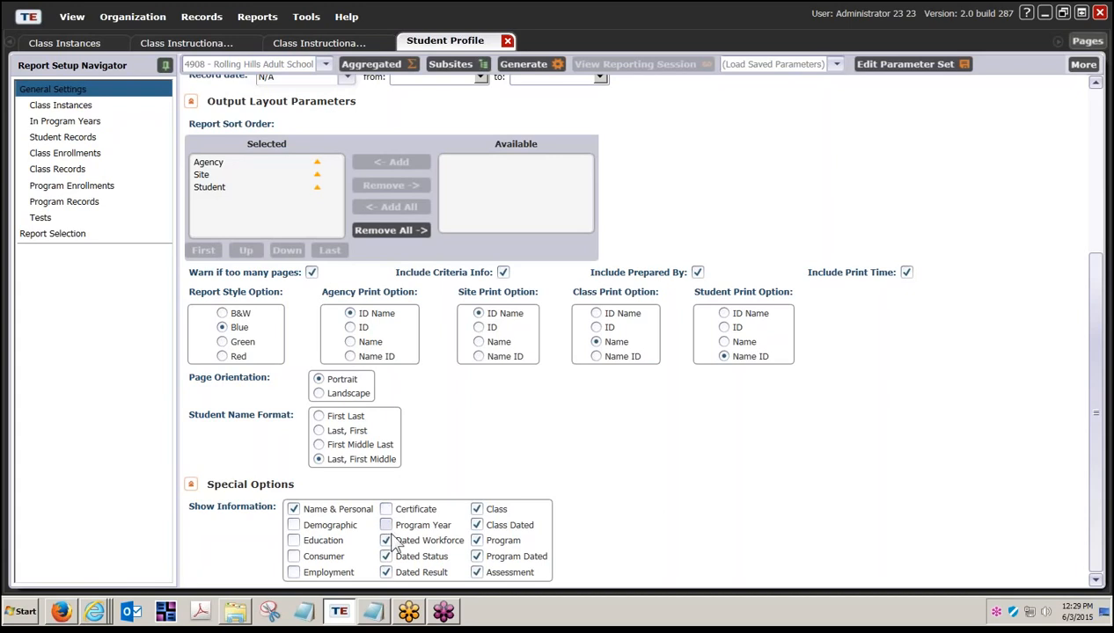
click(385, 525)
click(385, 541)
click(386, 557)
click(386, 573)
click(476, 525)
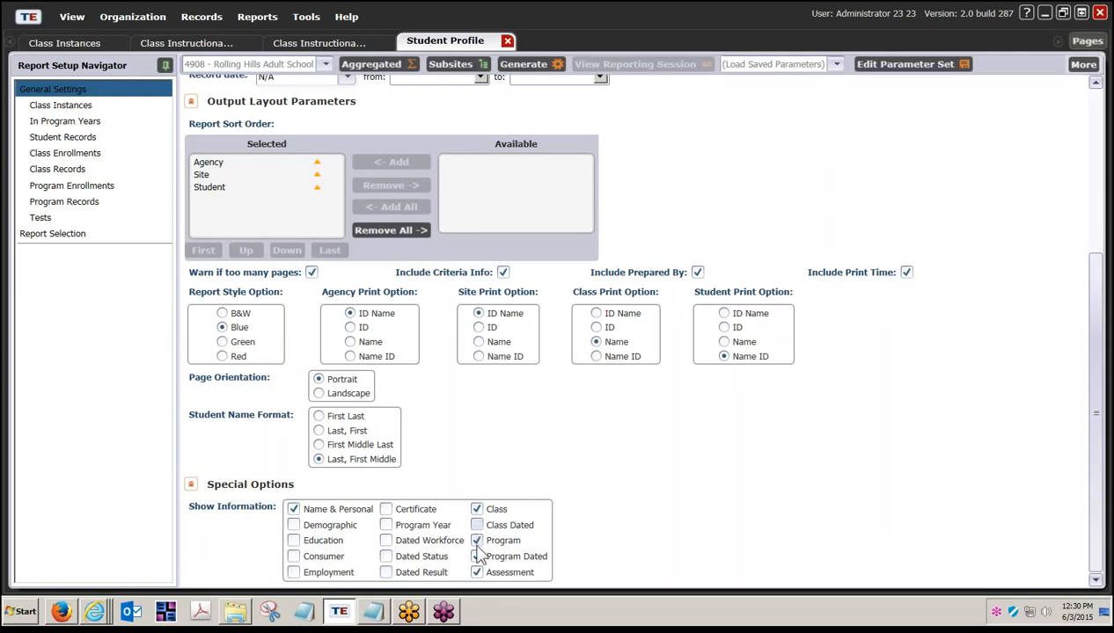
click(477, 540)
click(477, 557)
click(478, 574)
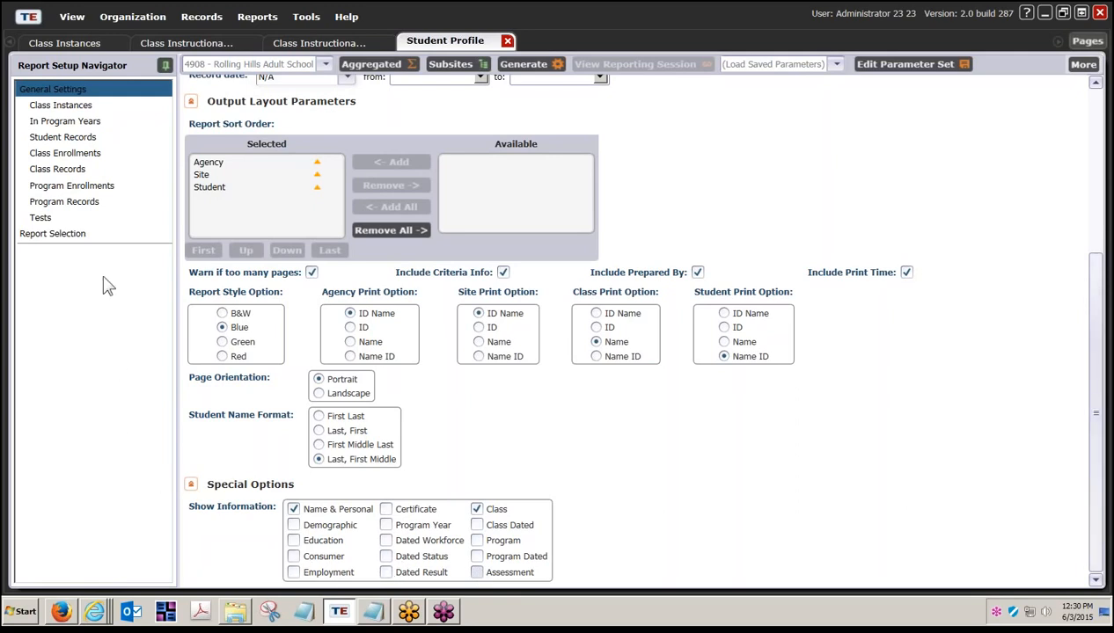
click(83, 123)
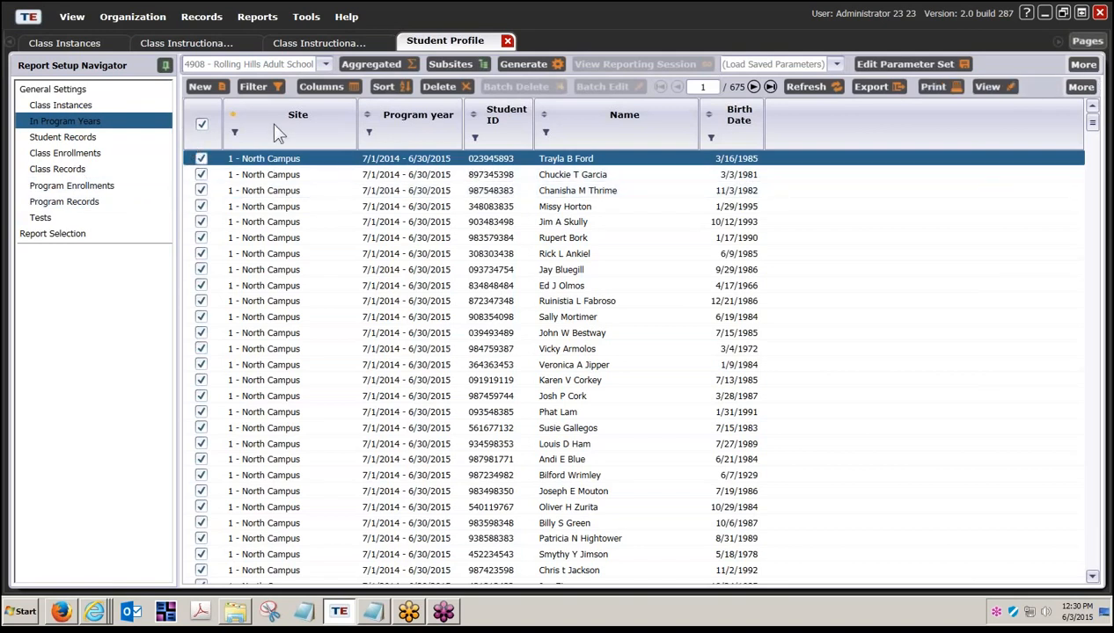
- Filter Name to 'contains' the student's surname and generate that student's Student Profile
click(544, 136)
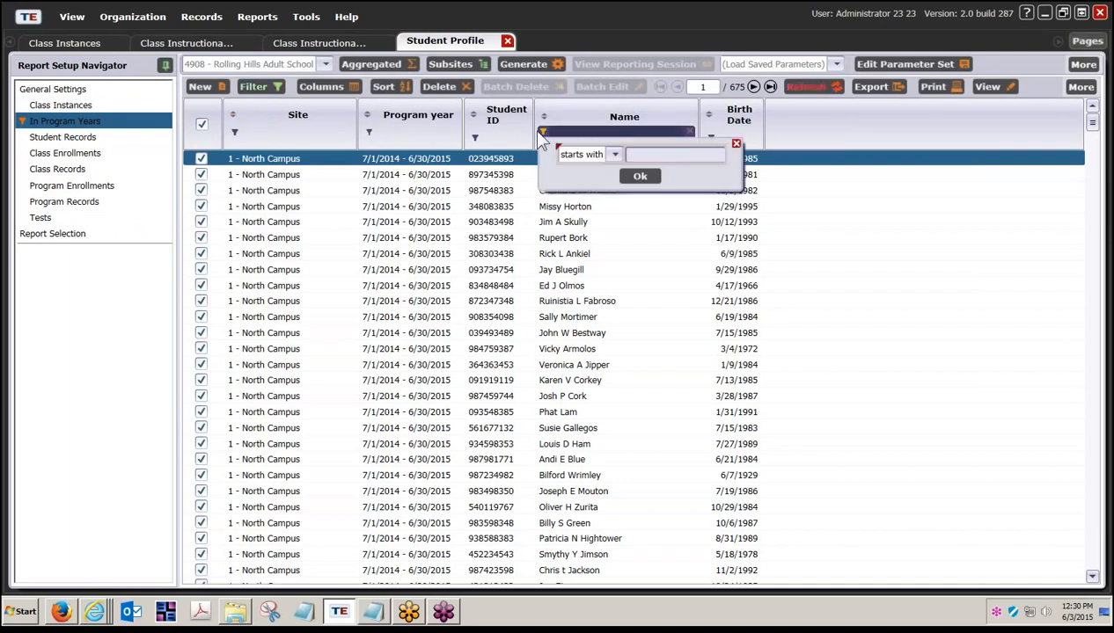
click(616, 155)
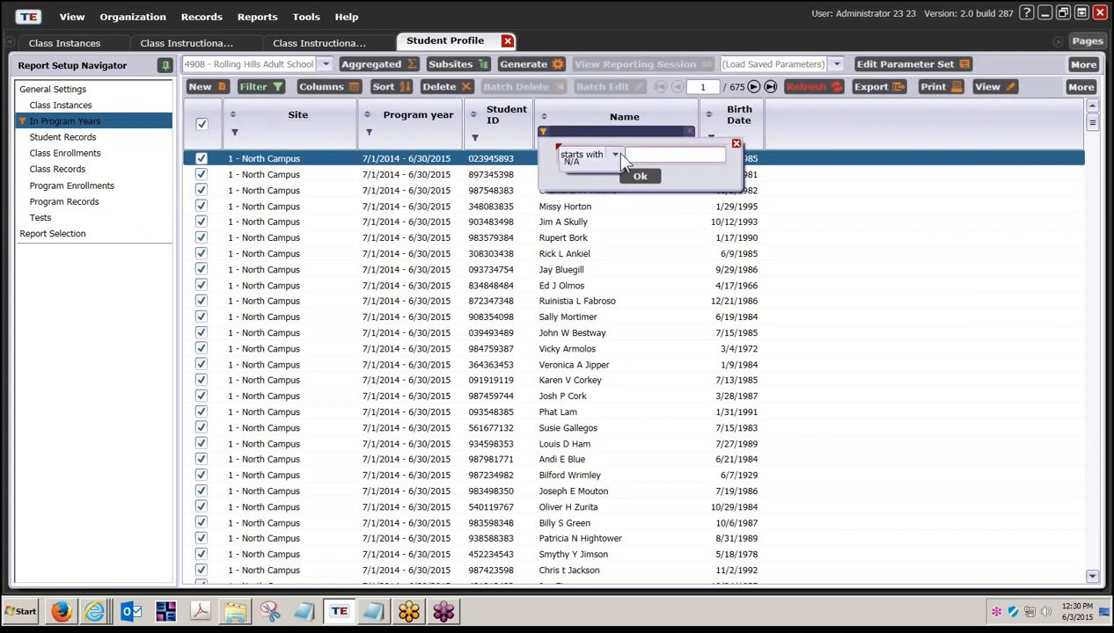
click(583, 217)
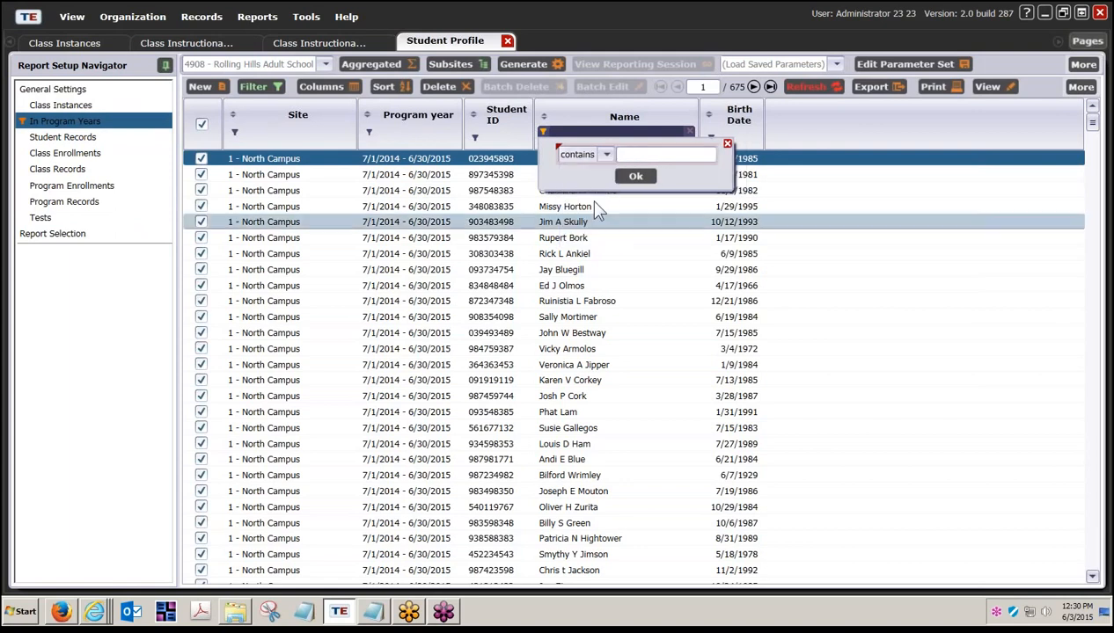
click(629, 155)
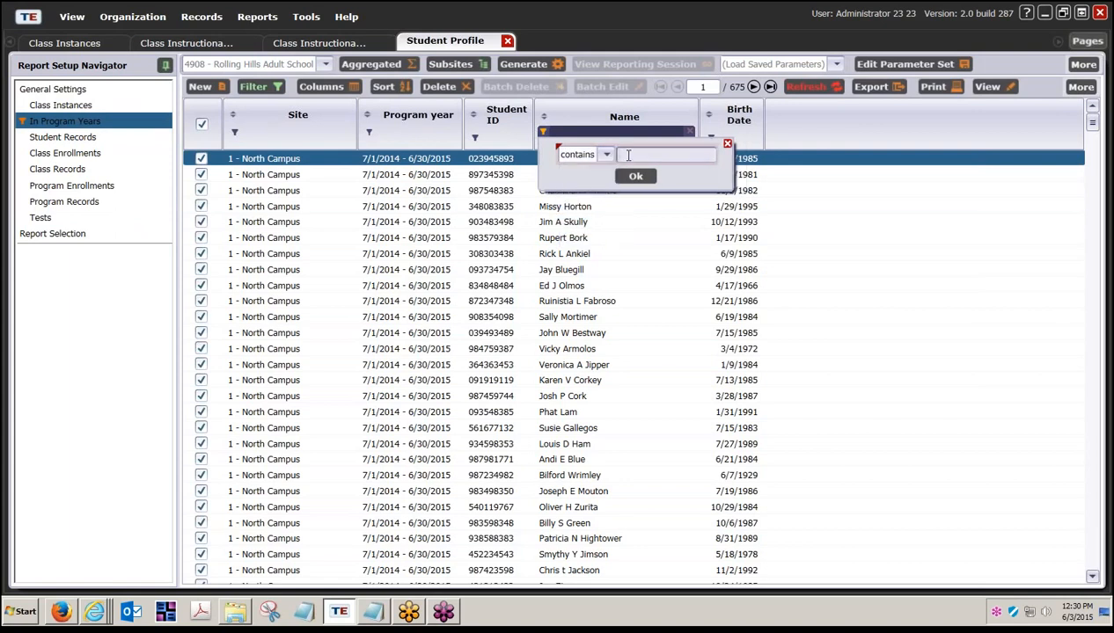
text(pacheco)
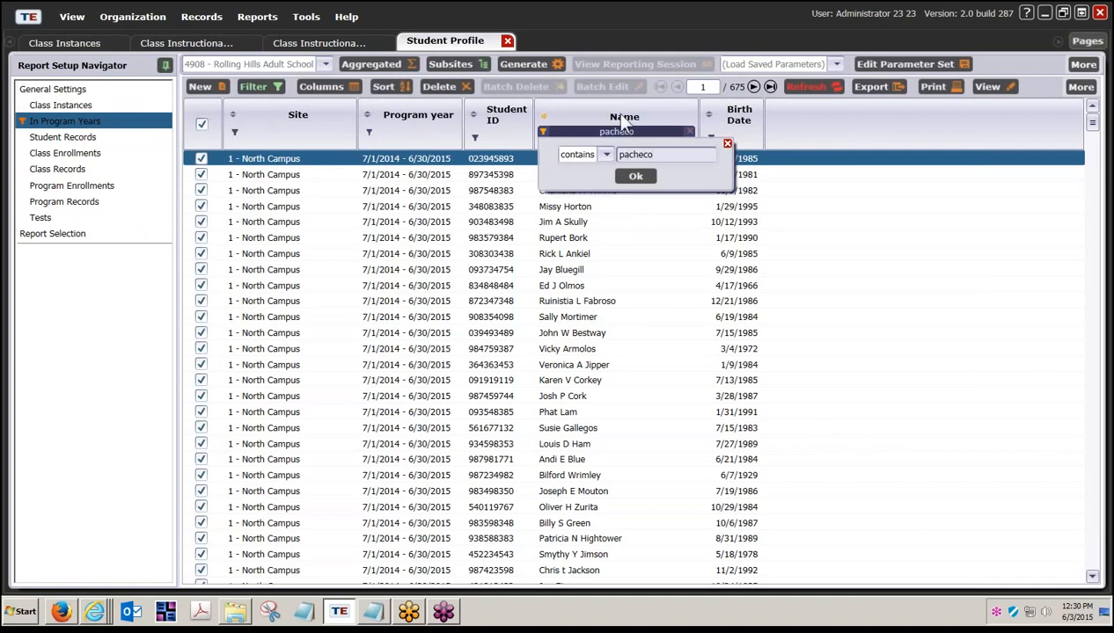
click(635, 176)
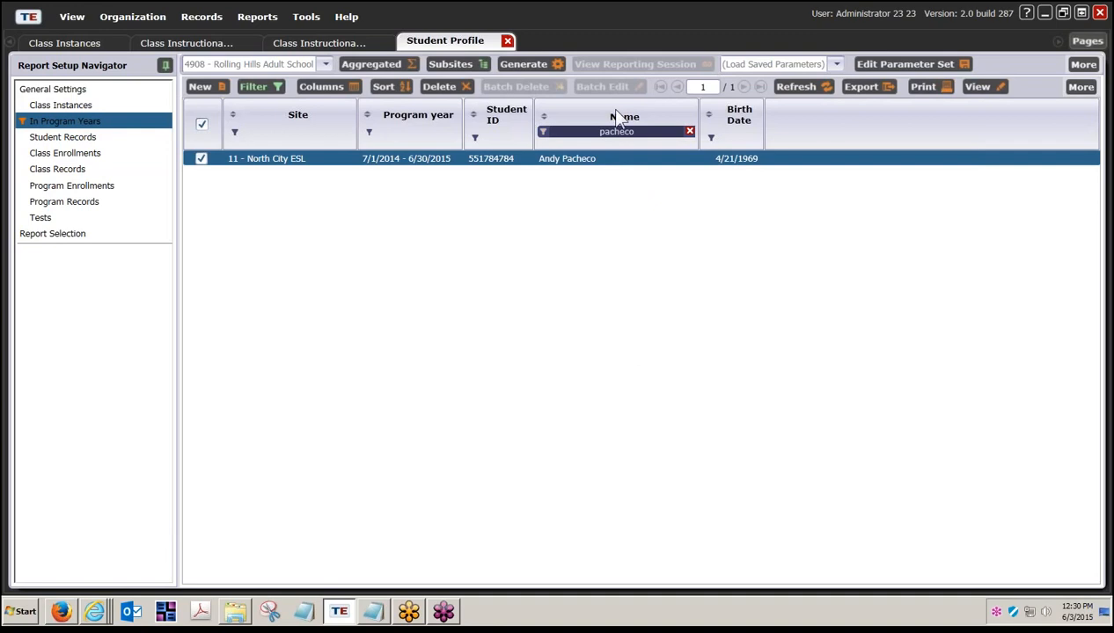
click(534, 65)
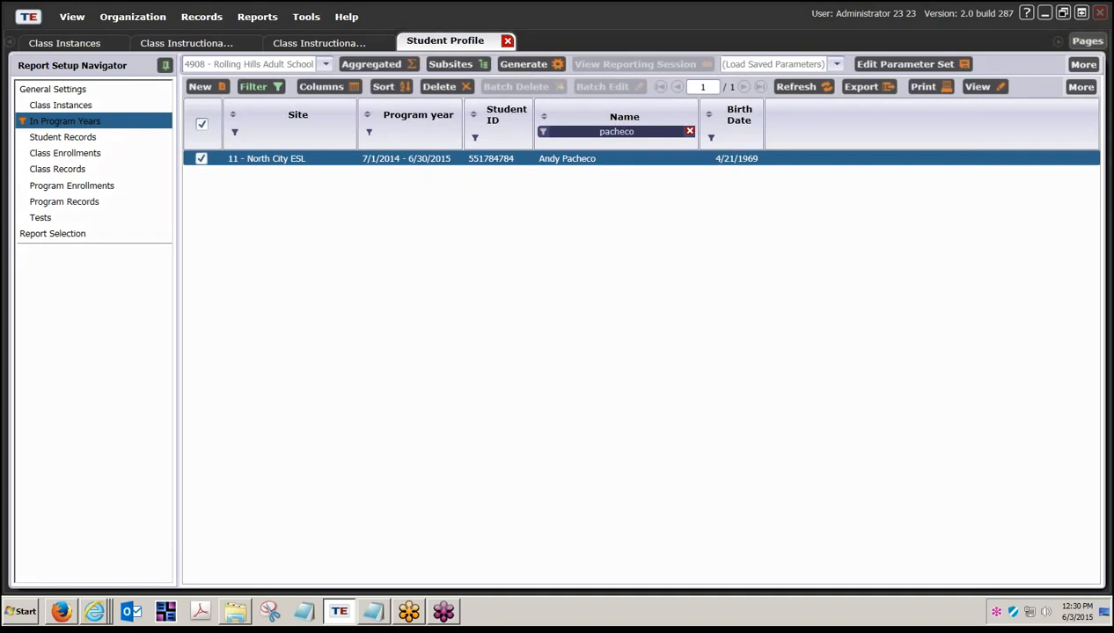
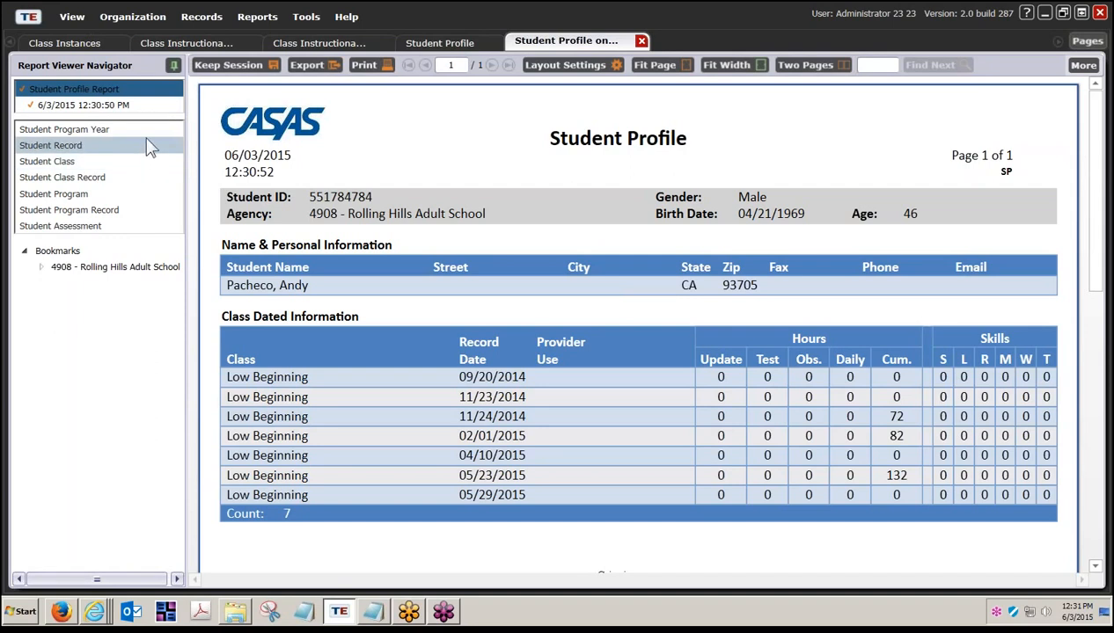
- Open Students > Demographics and filter Last Name to 'contains' the student's surname
click(214, 21)
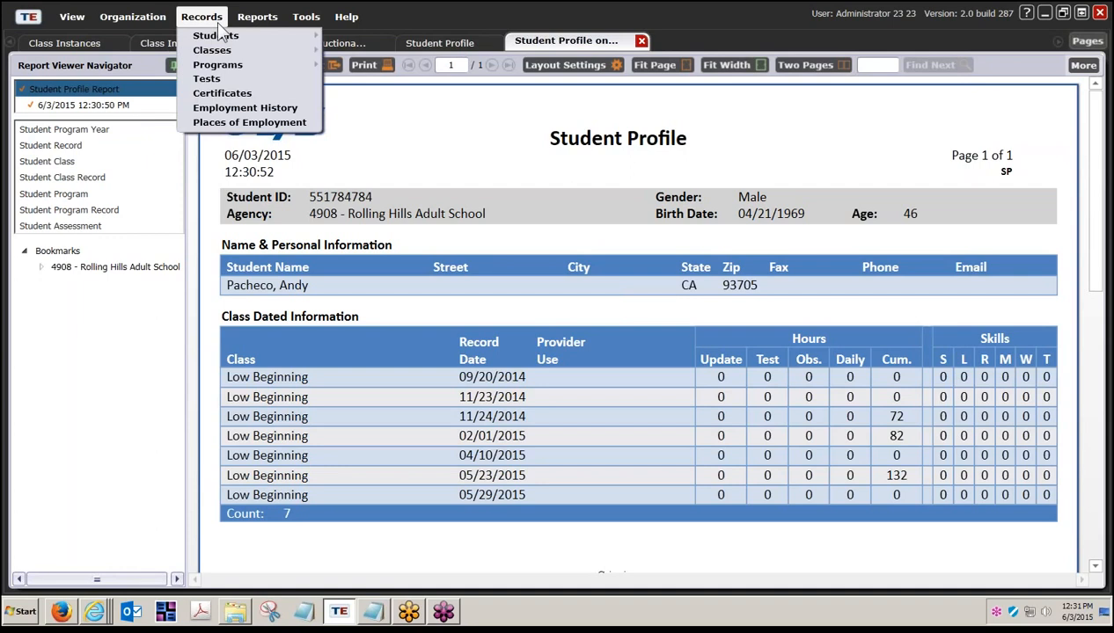
mouse_move(217, 39)
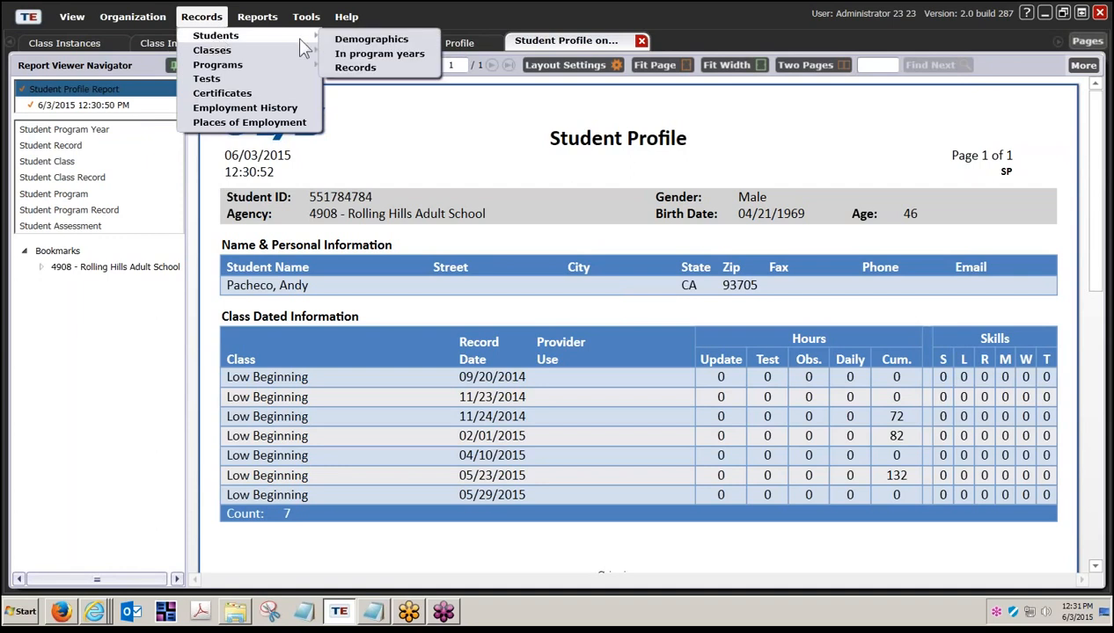
click(353, 40)
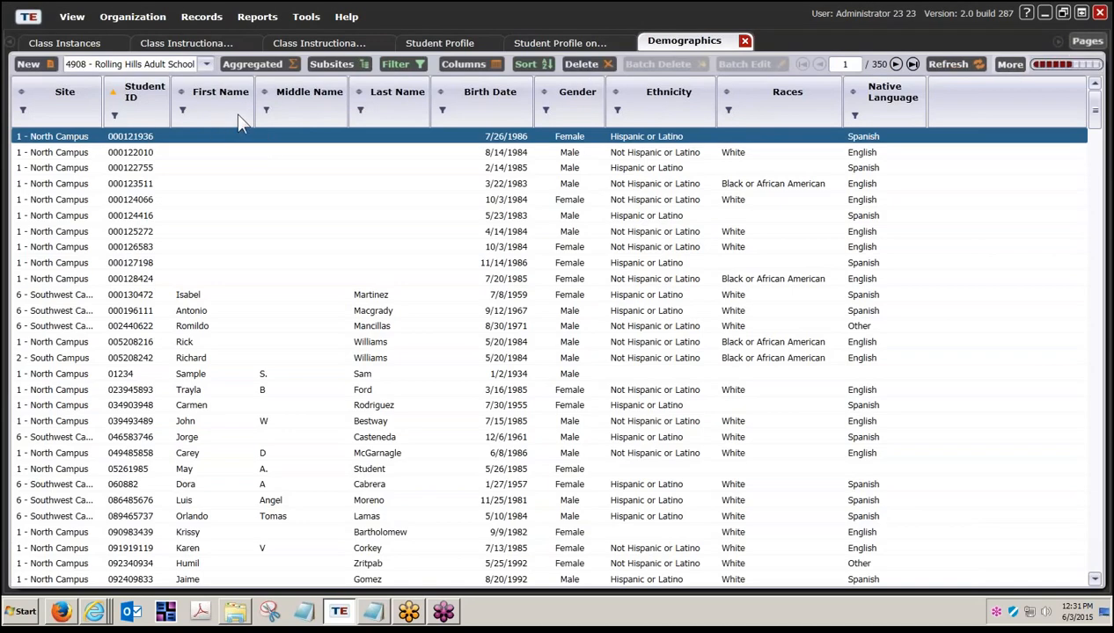
click(359, 109)
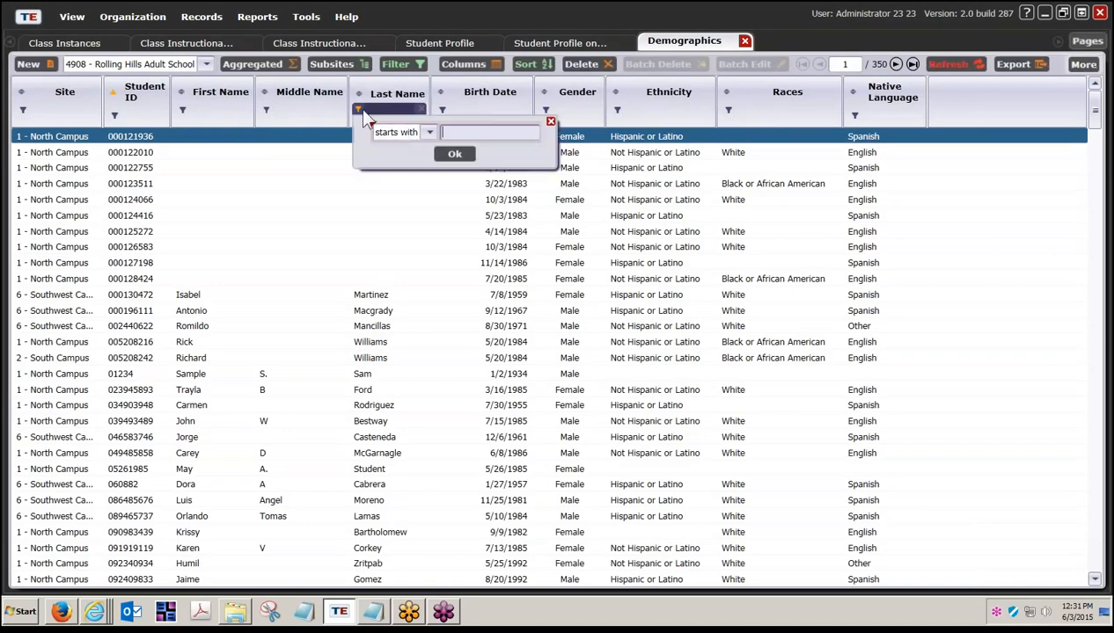
click(414, 132)
click(395, 199)
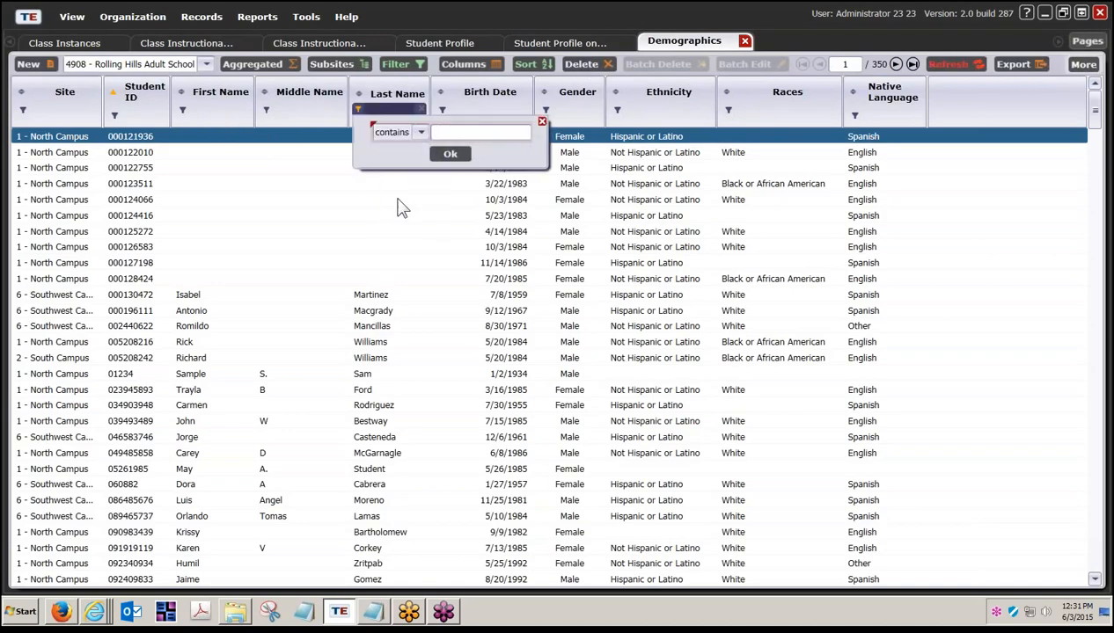
click(446, 134)
text(pacheco)
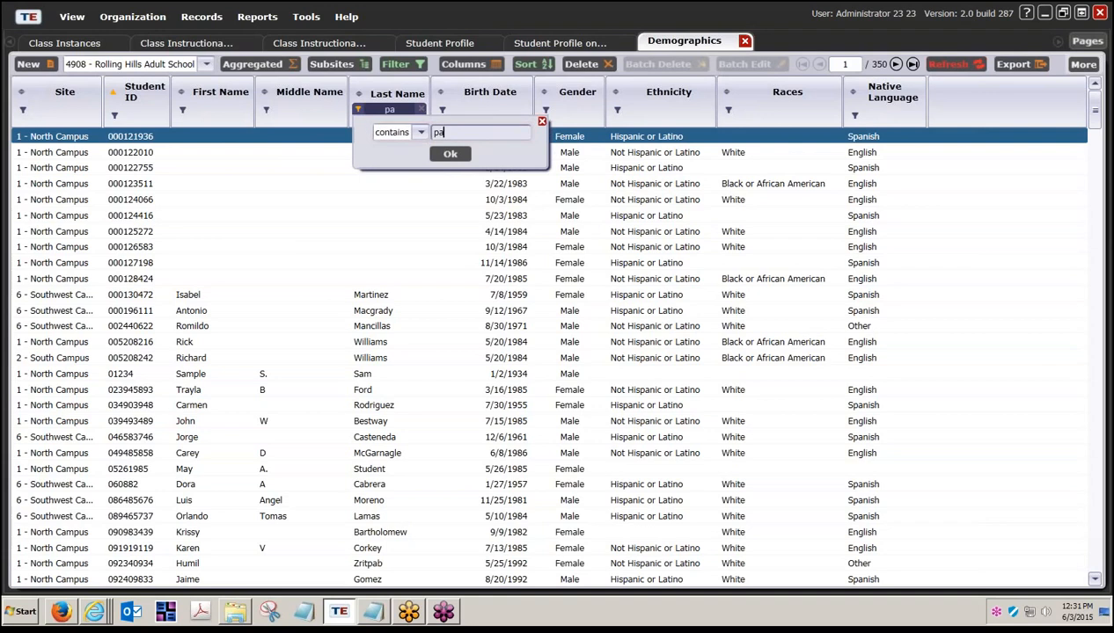
key(Return)
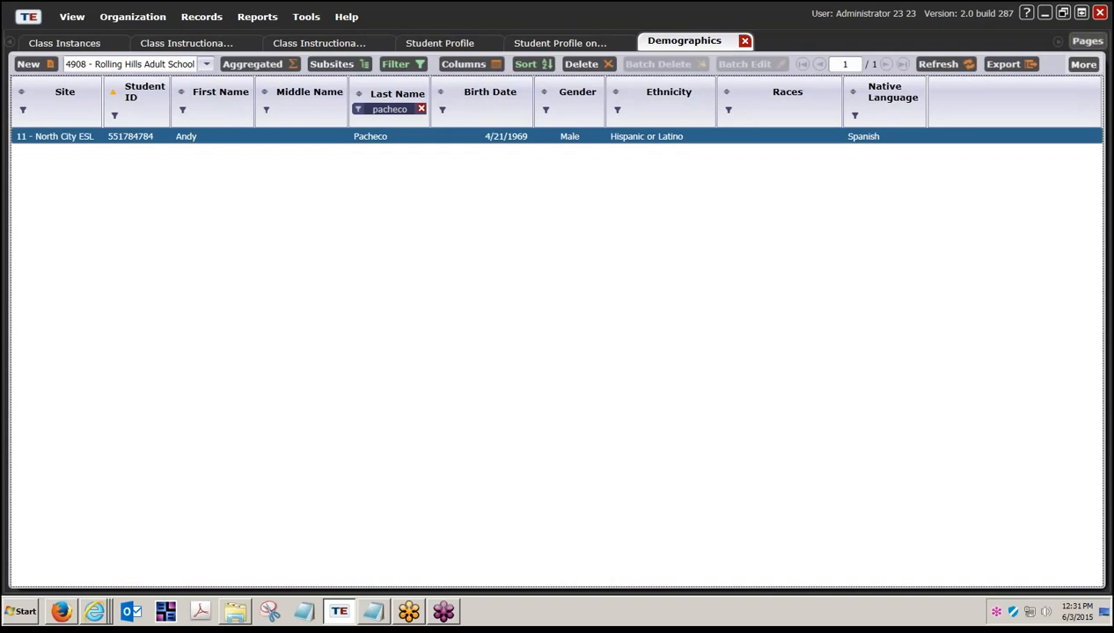
- Open the matching student's record and list their seven Class Records for Low Beginning class 110
double_click(188, 139)
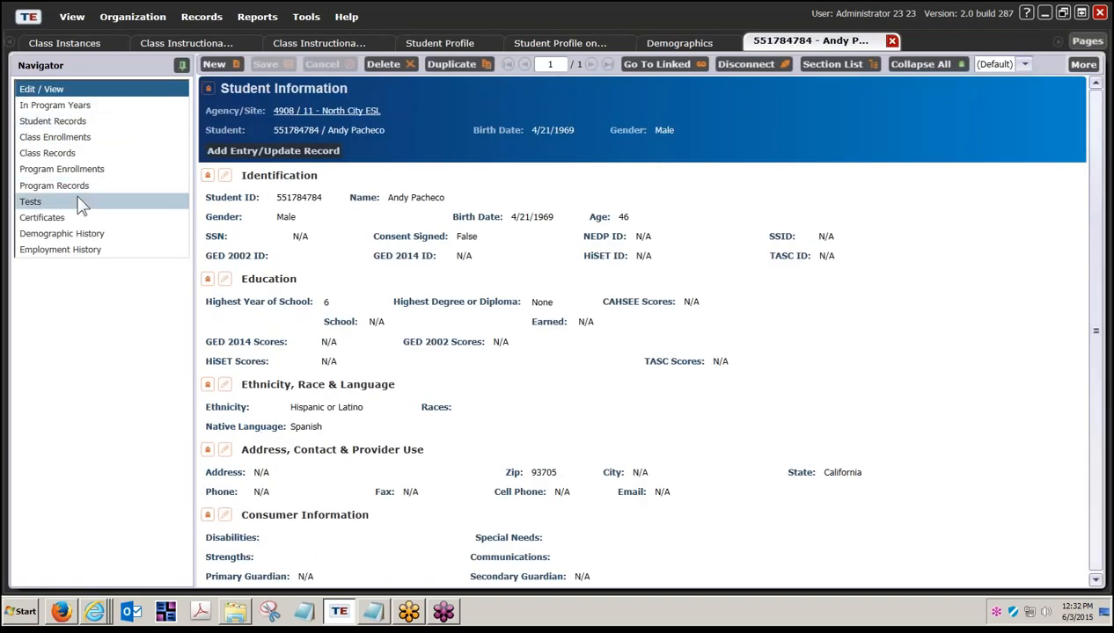
click(75, 156)
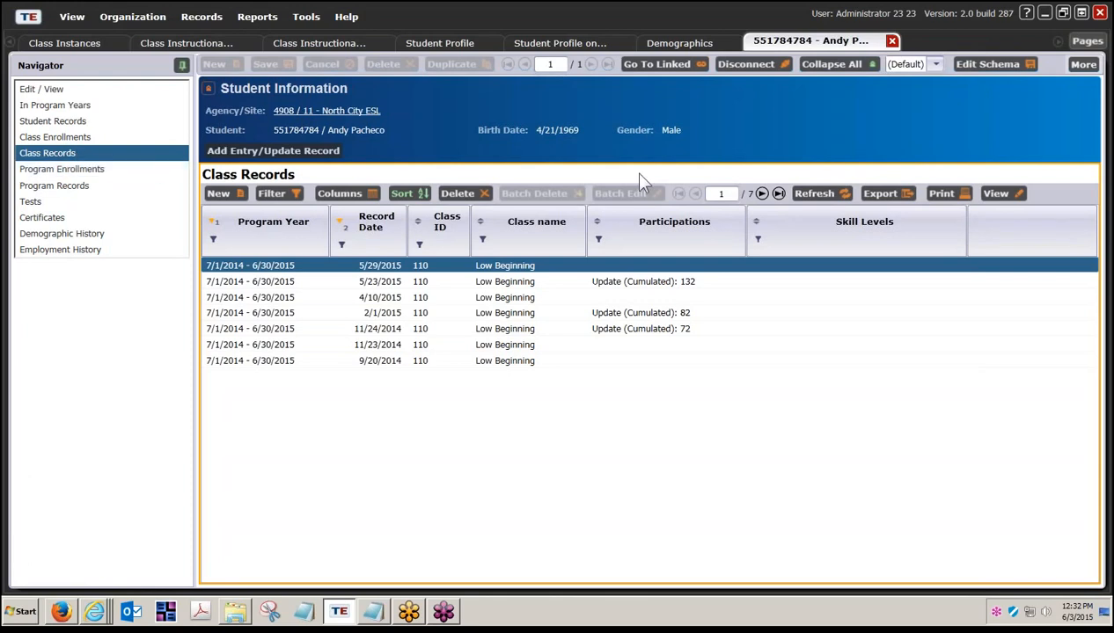
click(1080, 66)
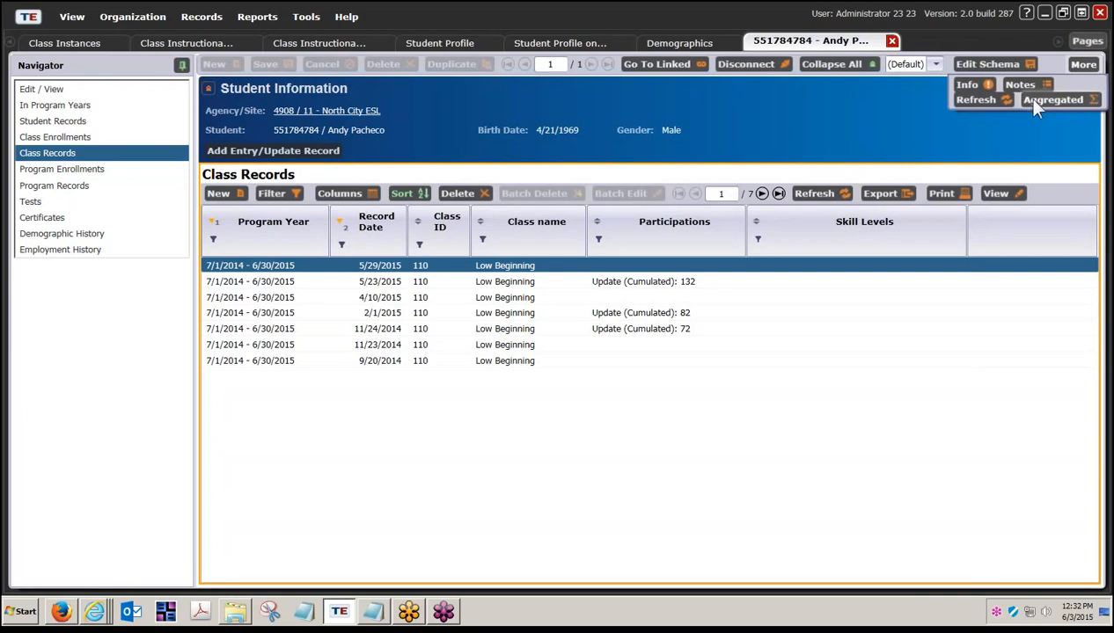
click(1002, 169)
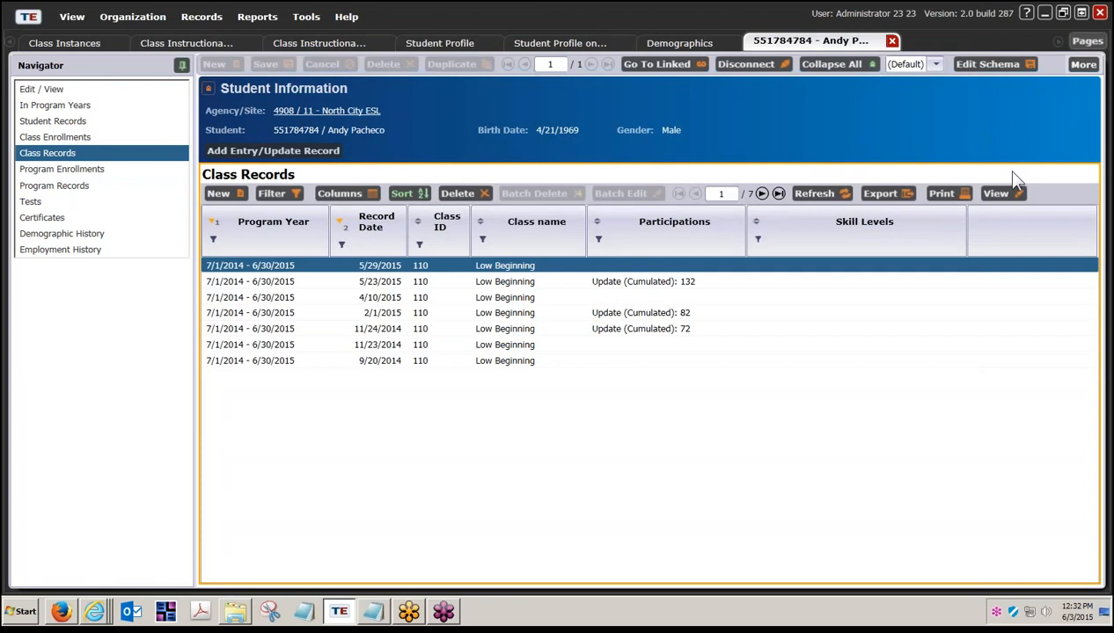
- Preview a landscape, all-columns class records report titled 'Instructional Hours for' plus the student's name
click(940, 193)
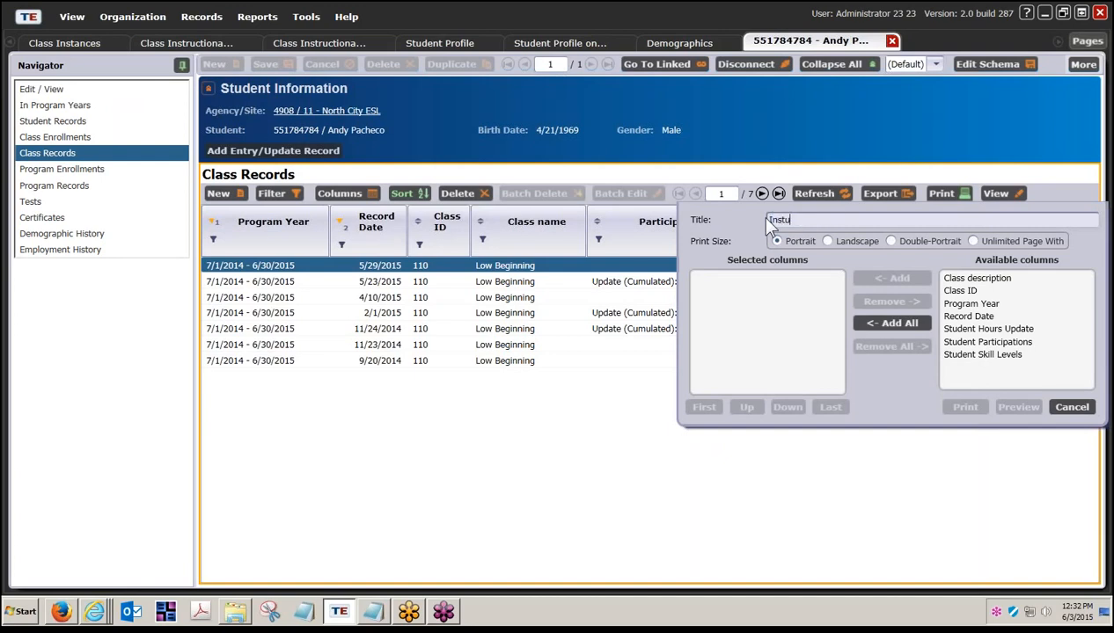
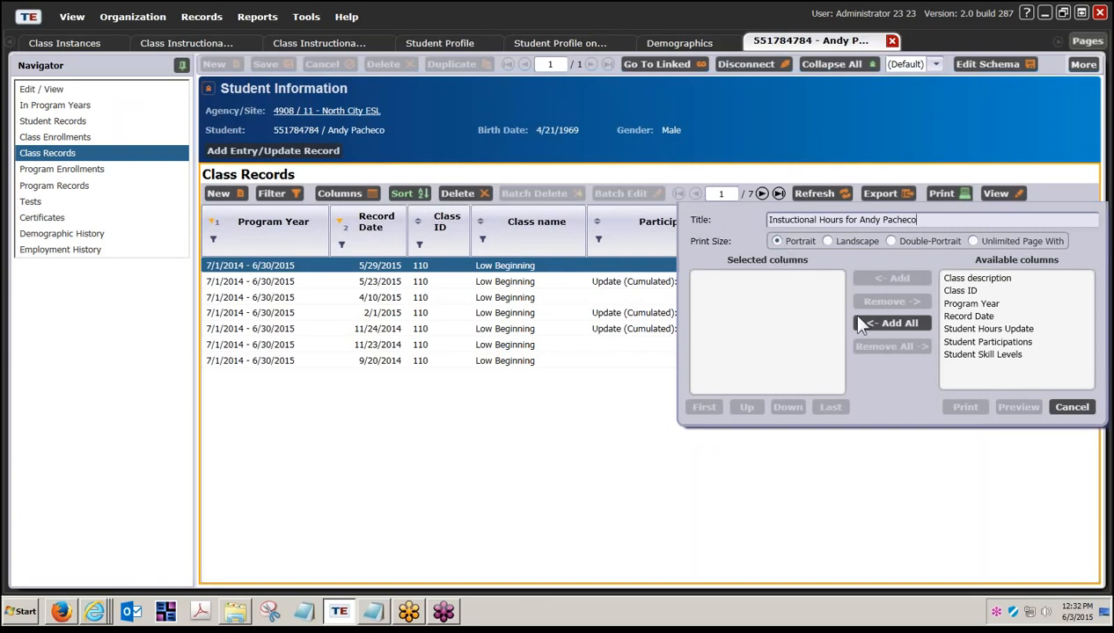
click(829, 241)
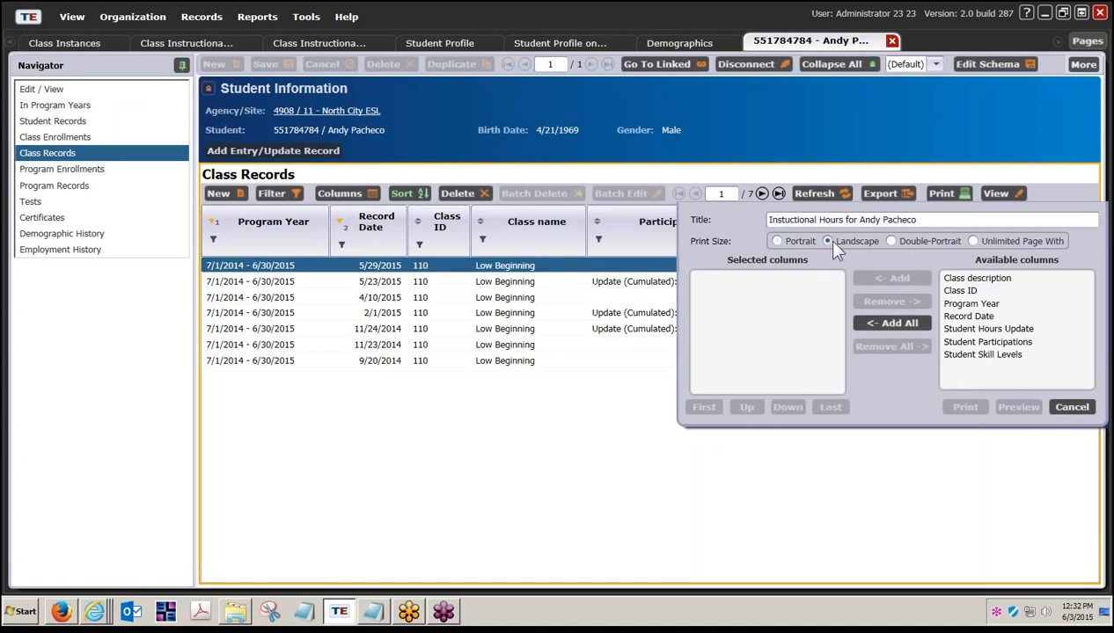
click(890, 322)
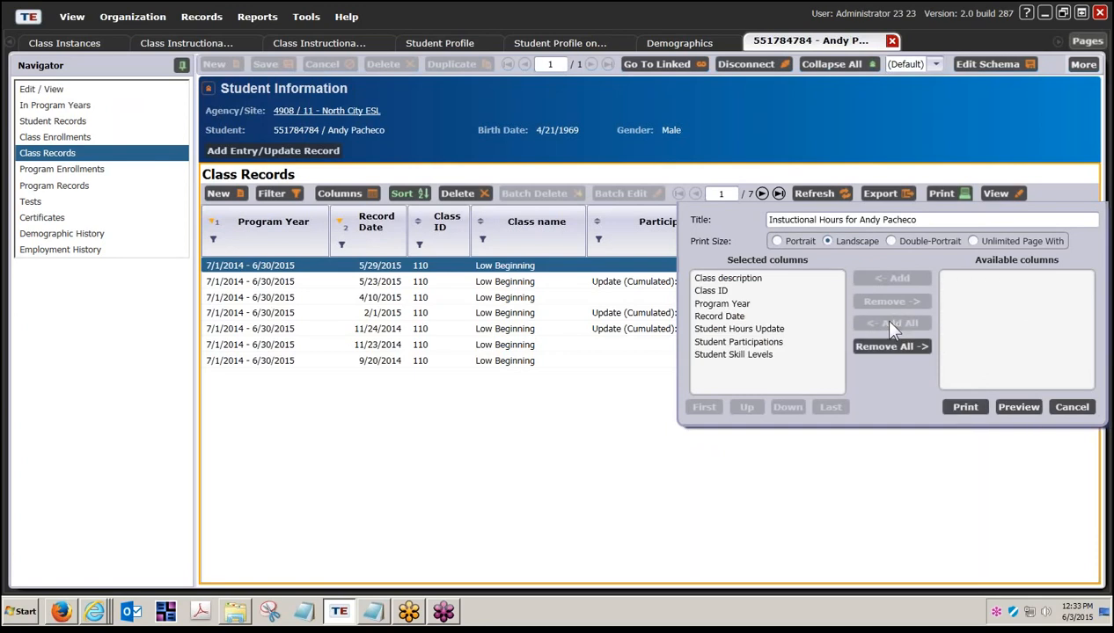
click(1019, 407)
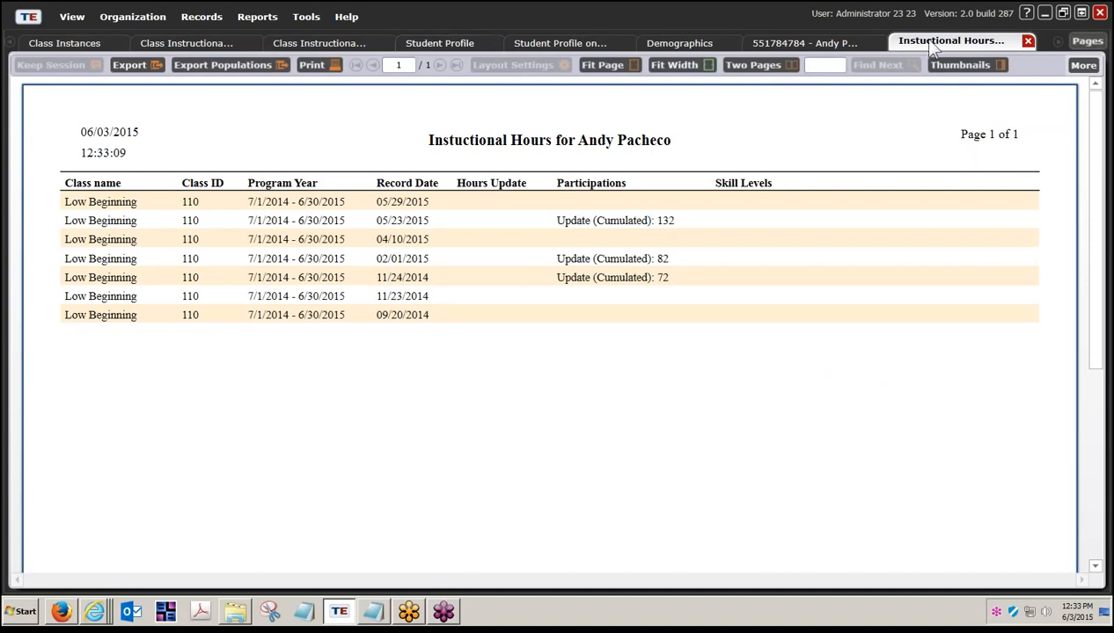
- Close all open pages, disconnect from the TOPSpro server, and exit the application
click(1077, 44)
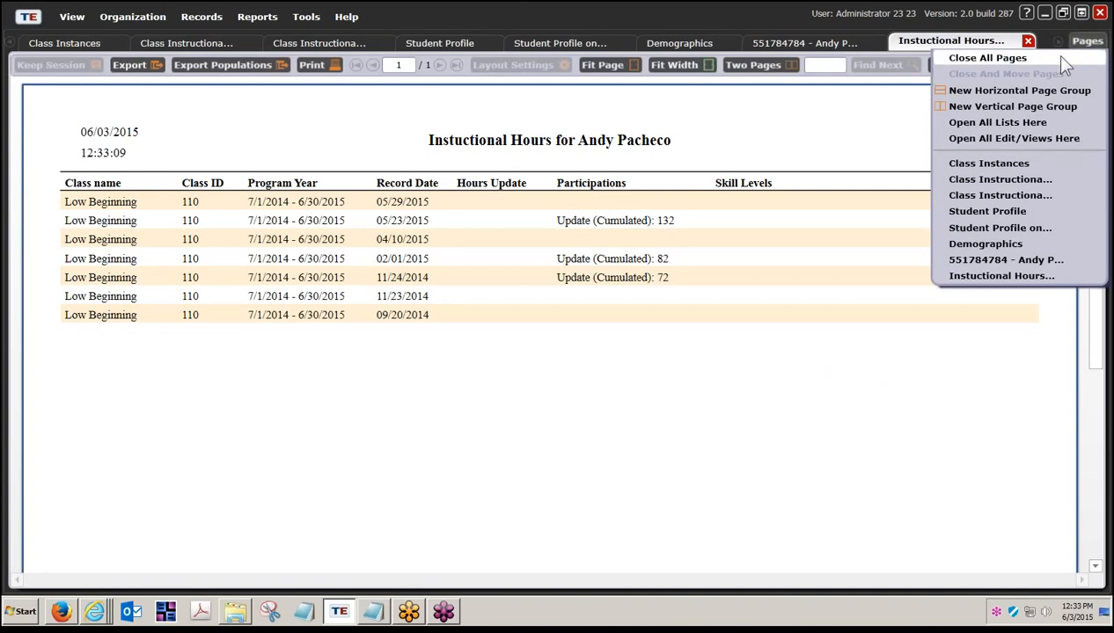
click(1003, 58)
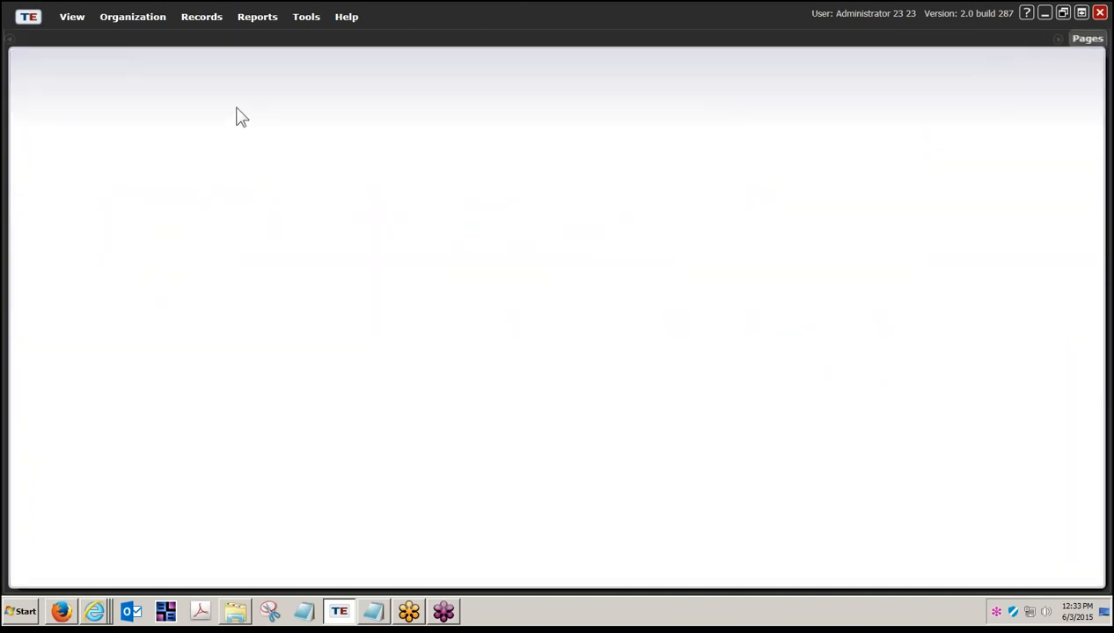
click(27, 21)
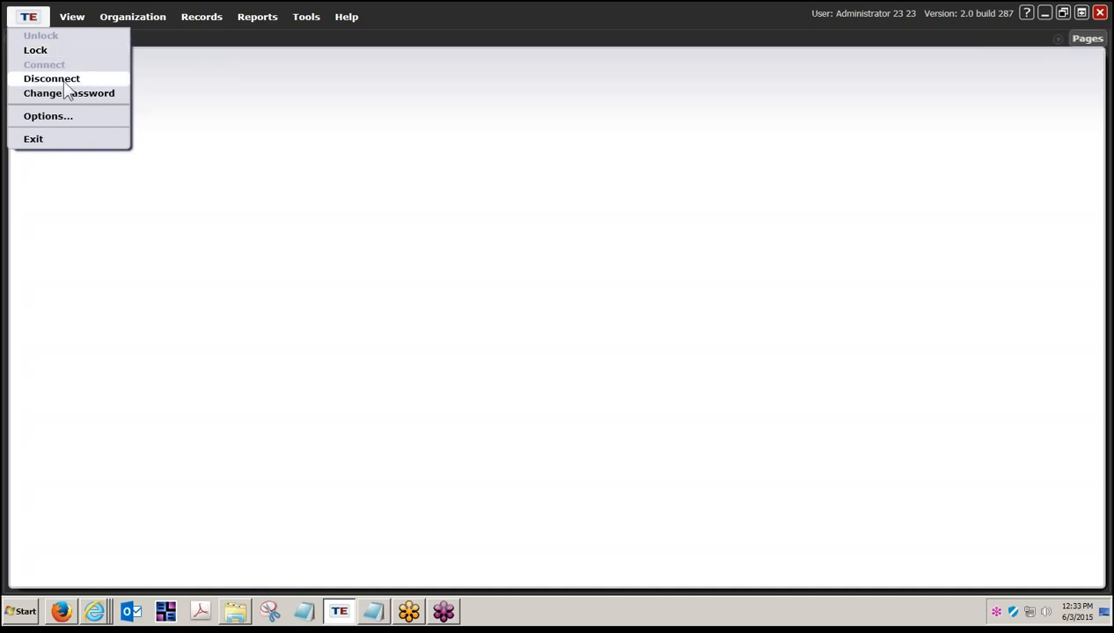
click(63, 80)
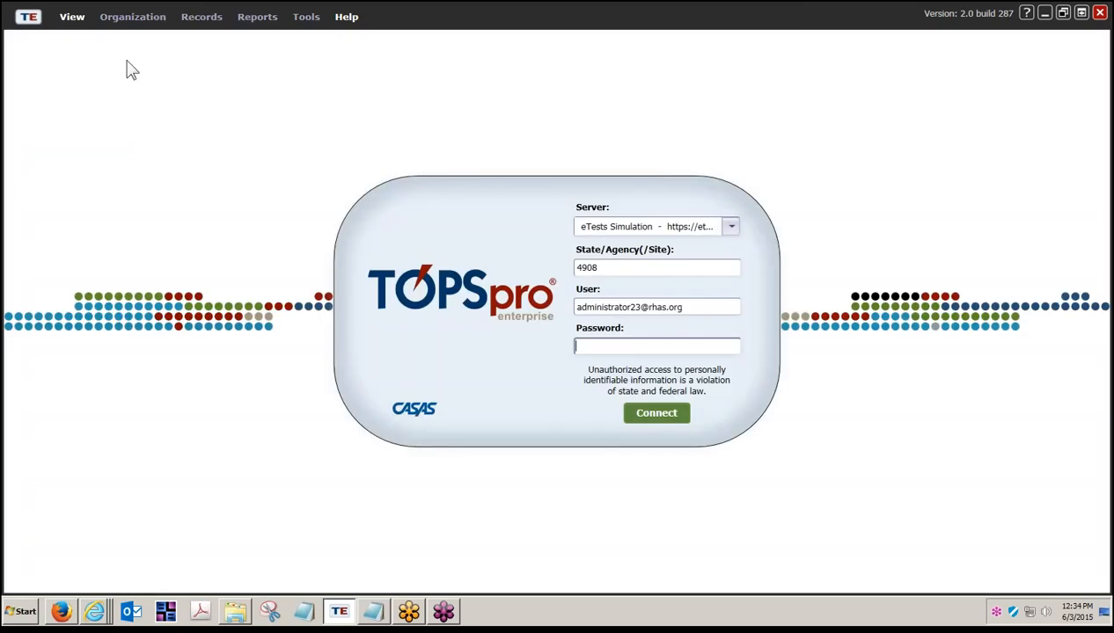
click(33, 17)
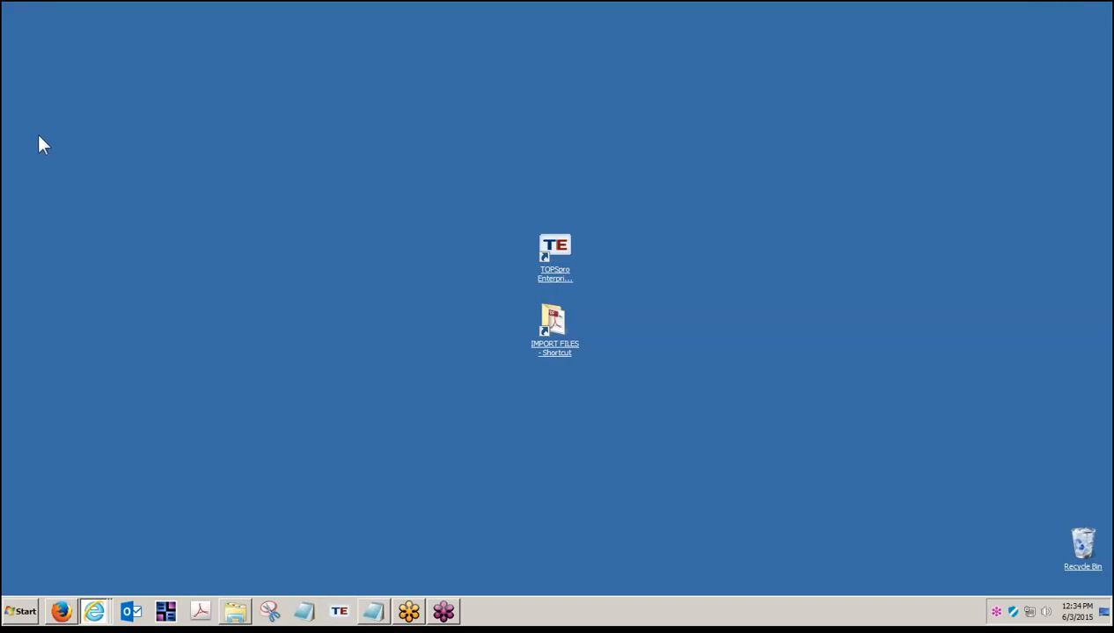
- Bring the CASAS Online Registration window to the front and go to its Getting Started page
click(94, 613)
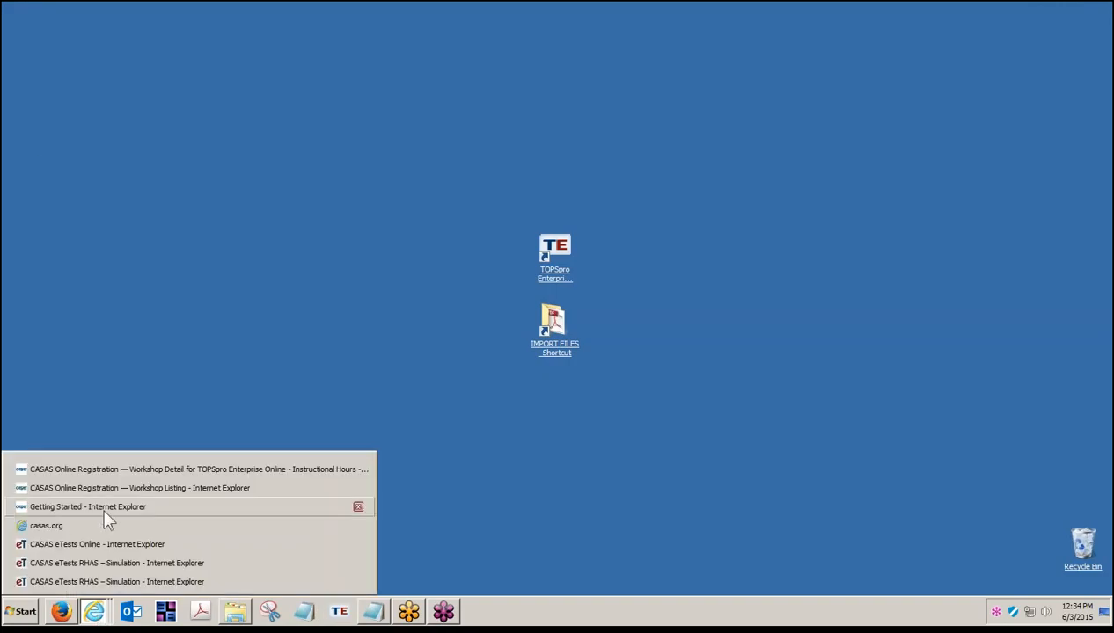
click(99, 489)
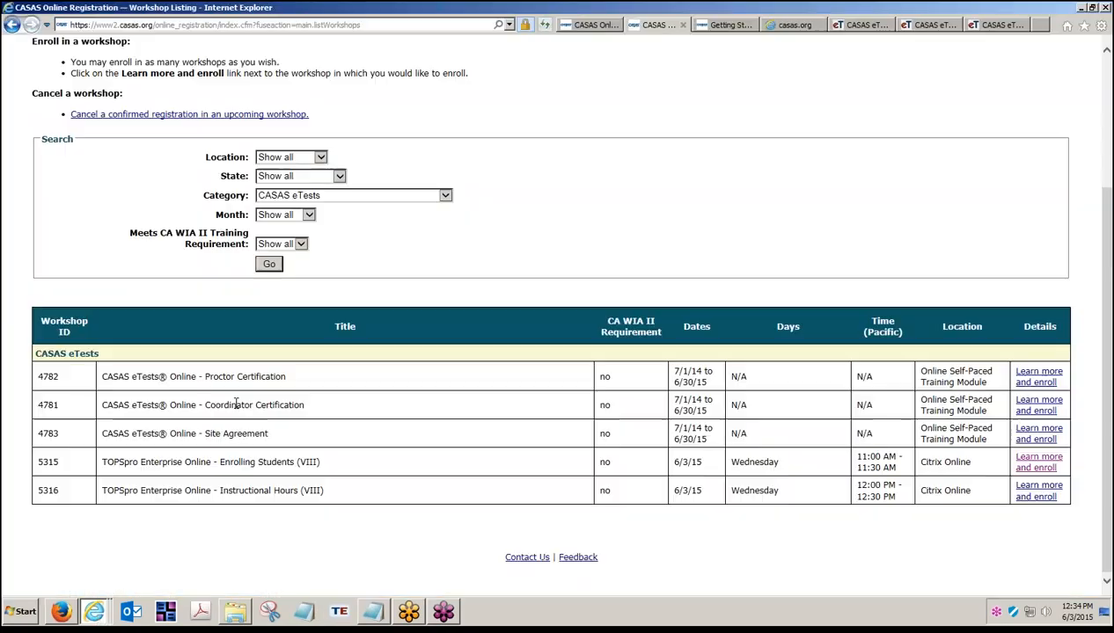
click(726, 25)
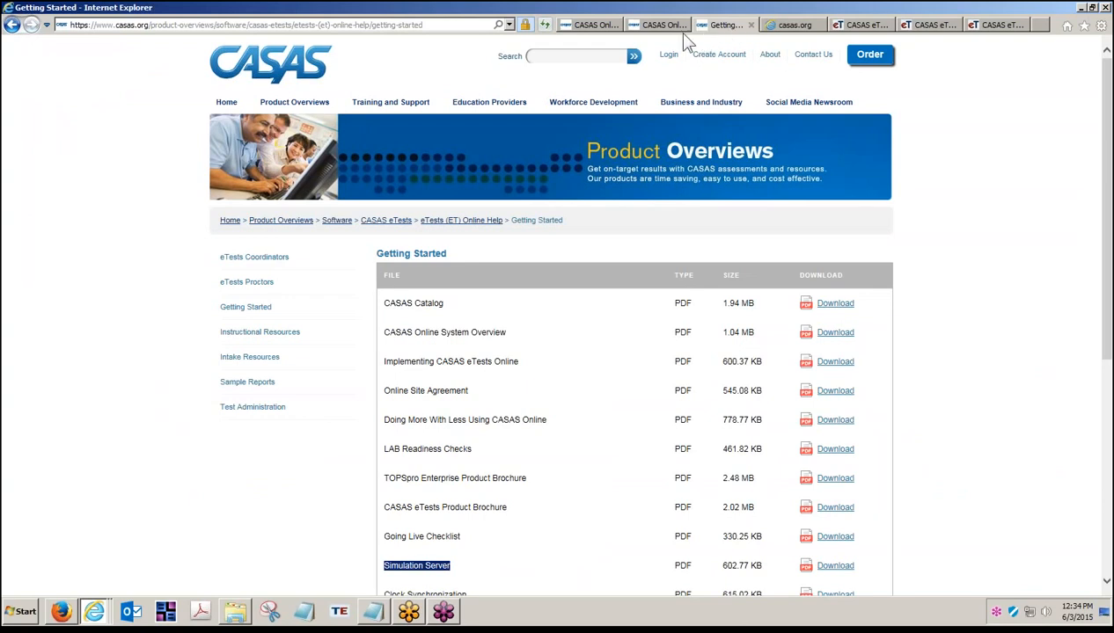
- Browse Training and Support, eTests Online Help and Implementation Basics recordings, ending on Social Media Newsroom
click(415, 107)
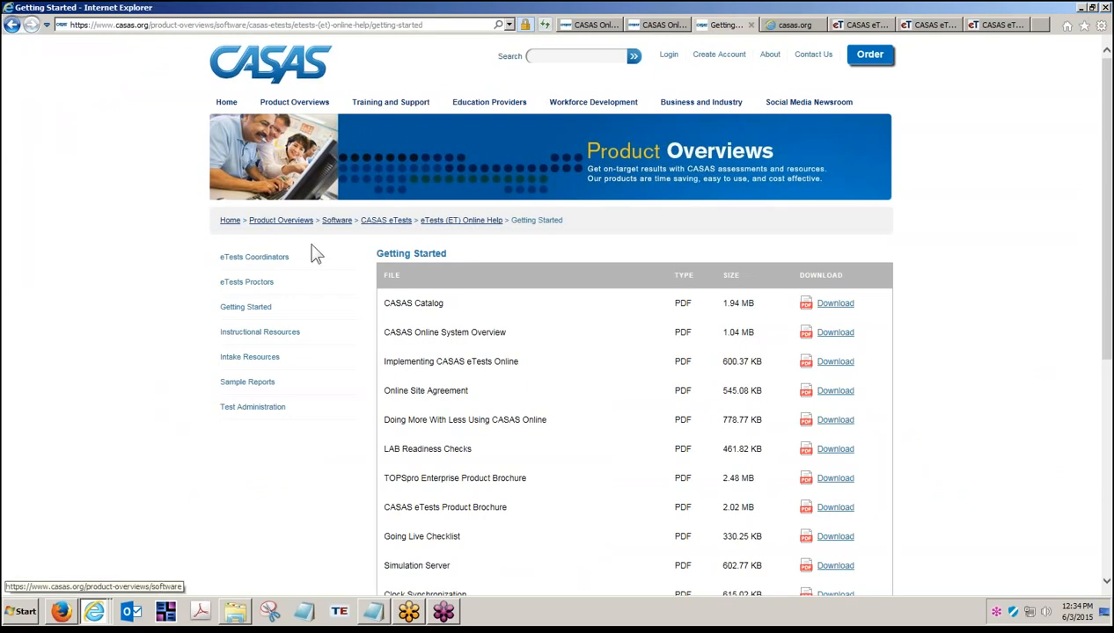
click(387, 103)
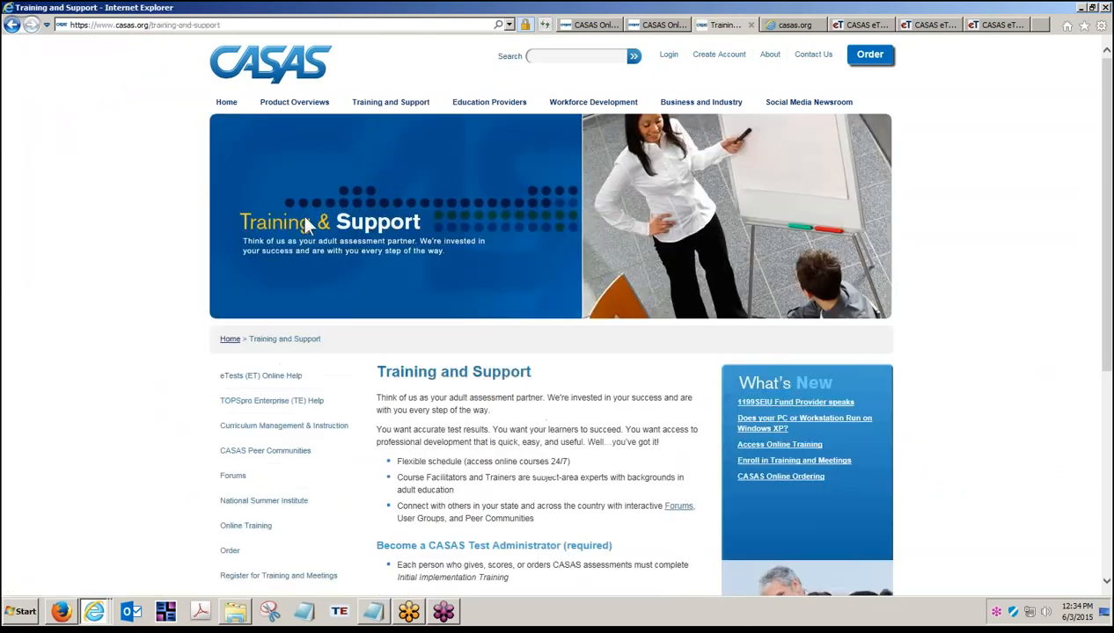
click(247, 376)
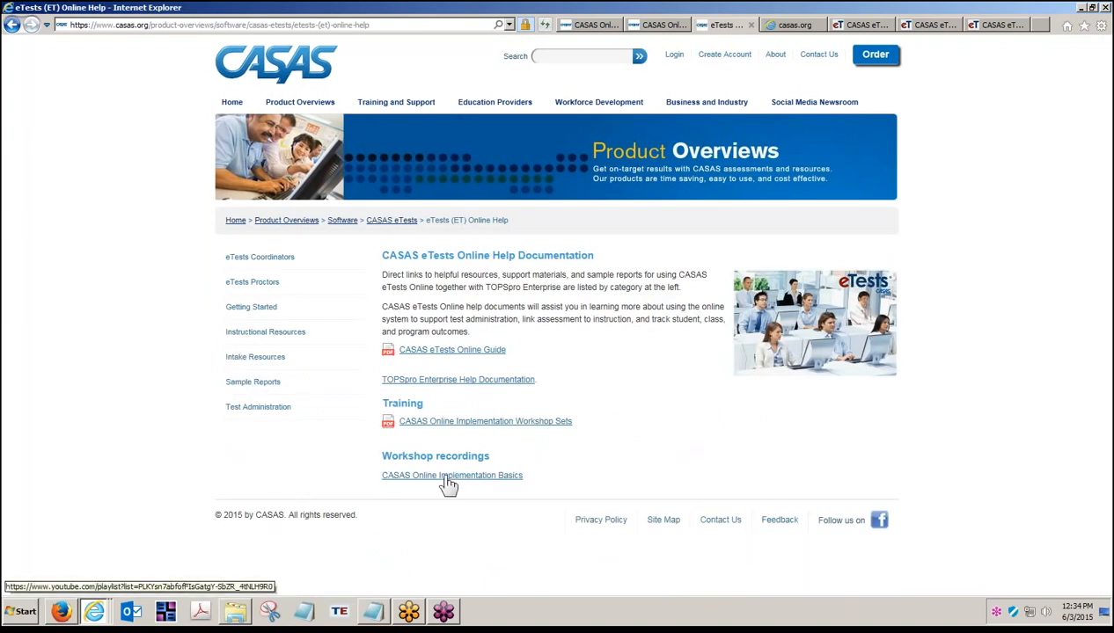
click(486, 478)
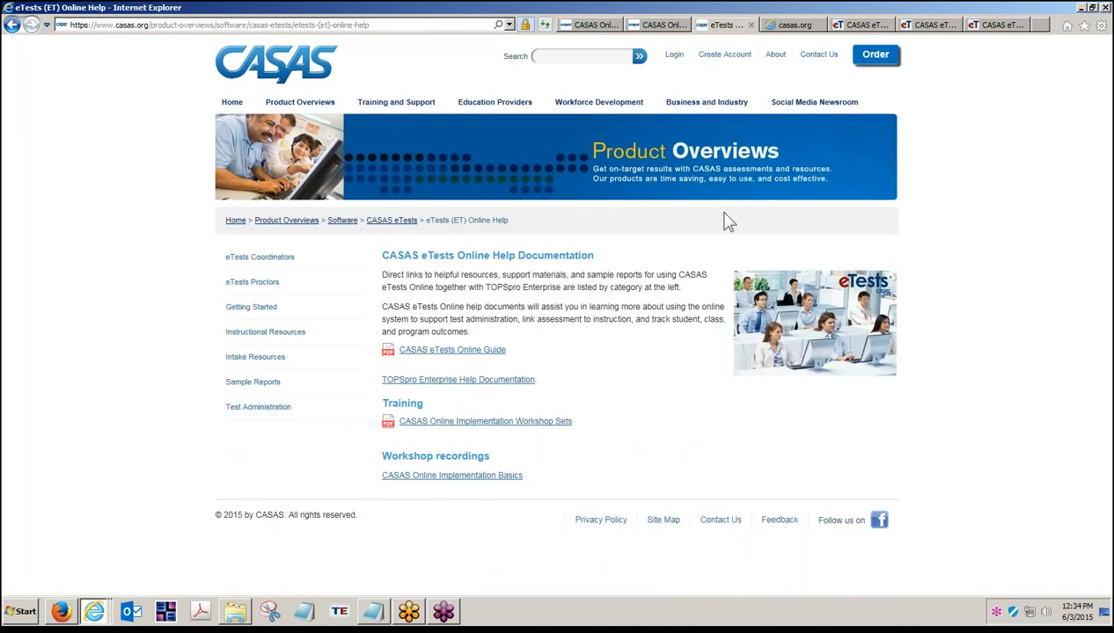
click(810, 104)
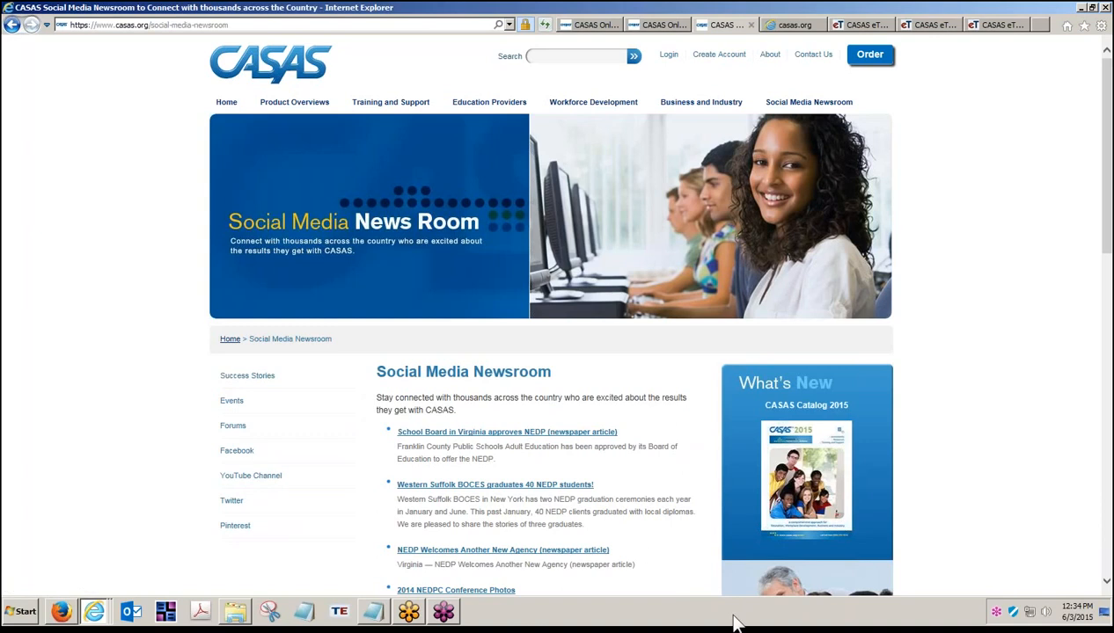
click(373, 611)
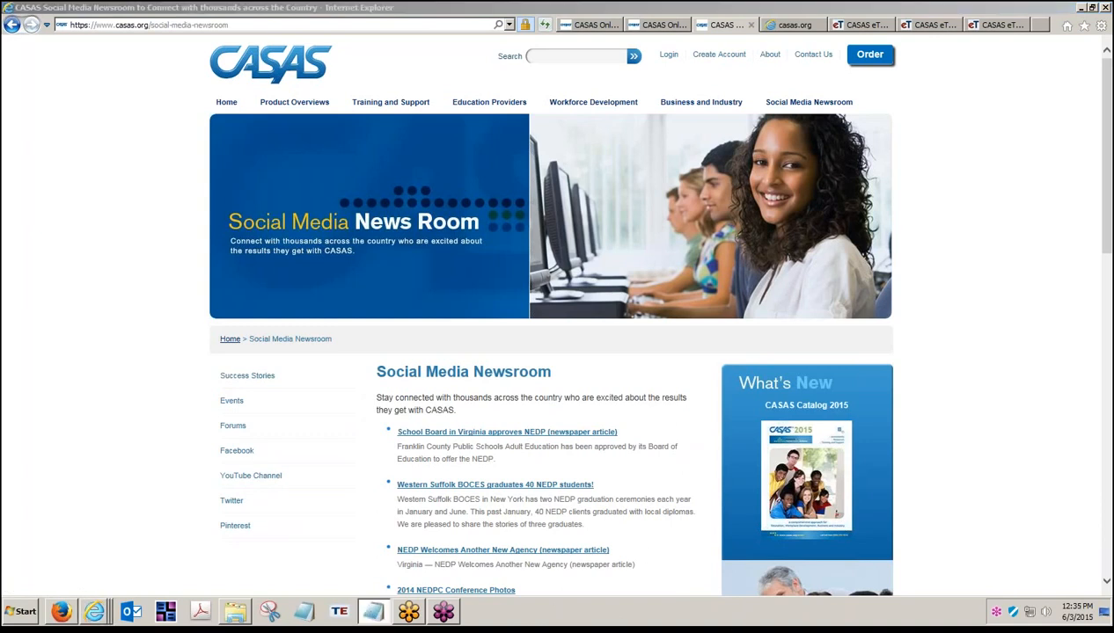